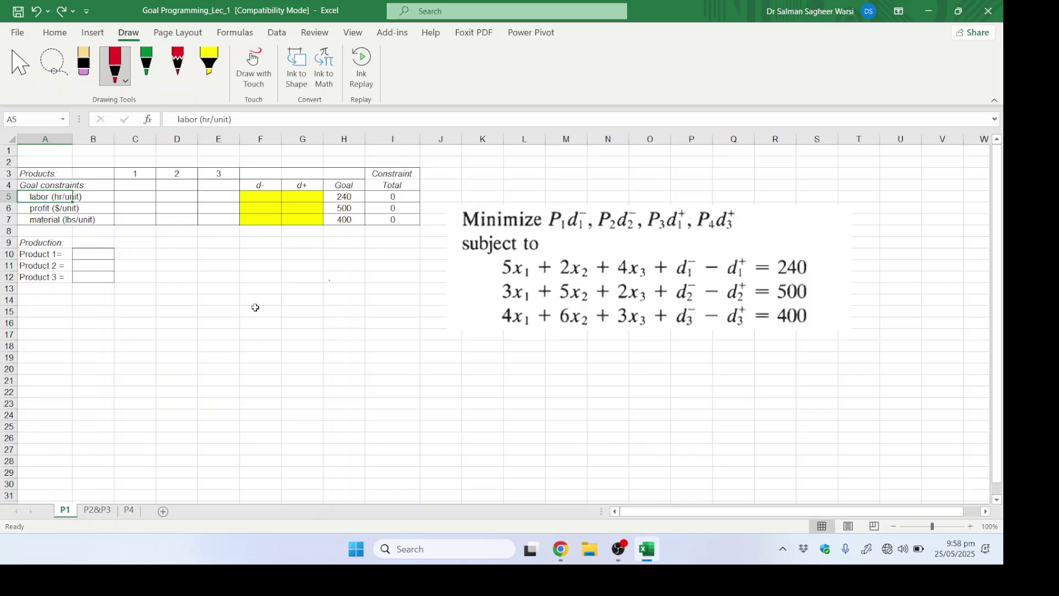
# Step: Mark up the model in red ink: underline the objective terms, brace the three constraints, and tick d1- and d1+ in the first constraint
pyautogui.press('Down')
pyautogui.press('Down')
pyautogui.press('Up')
pyautogui.press('Up')
pyautogui.moveTo(554, 234); pyautogui.dragTo(746, 235)
pyautogui.moveTo(488, 261); pyautogui.dragTo(486, 330)
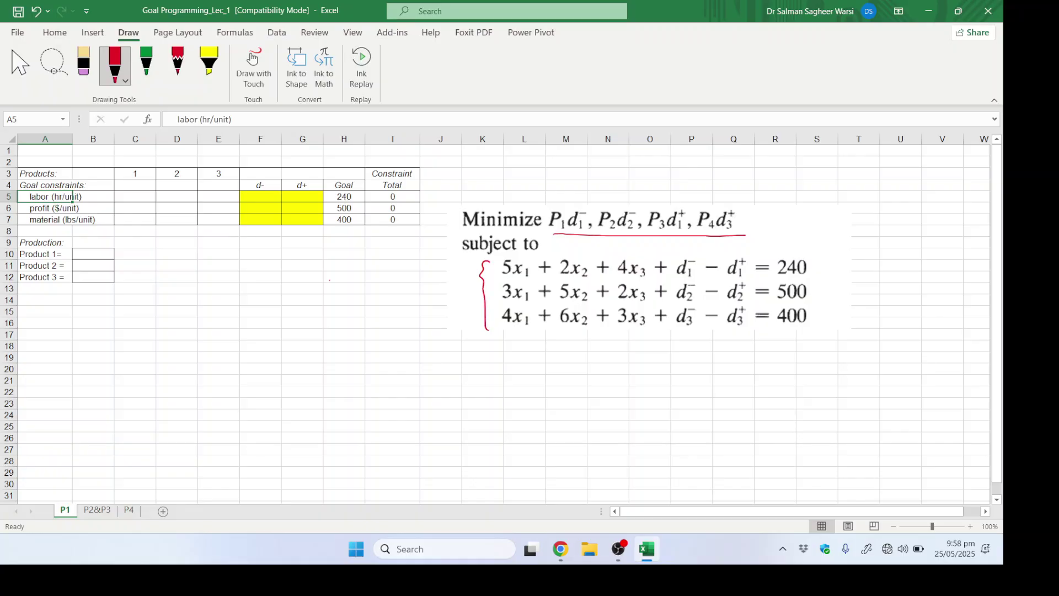
pyautogui.moveTo(679, 249); pyautogui.dragTo(755, 244)
# Step: Examine the labor row and the product 1 to 3 column headers of the goal constraint table
pyautogui.press('Down')
pyautogui.press('Down')
pyautogui.press('Up')
pyautogui.press('Up')
pyautogui.press('Up')
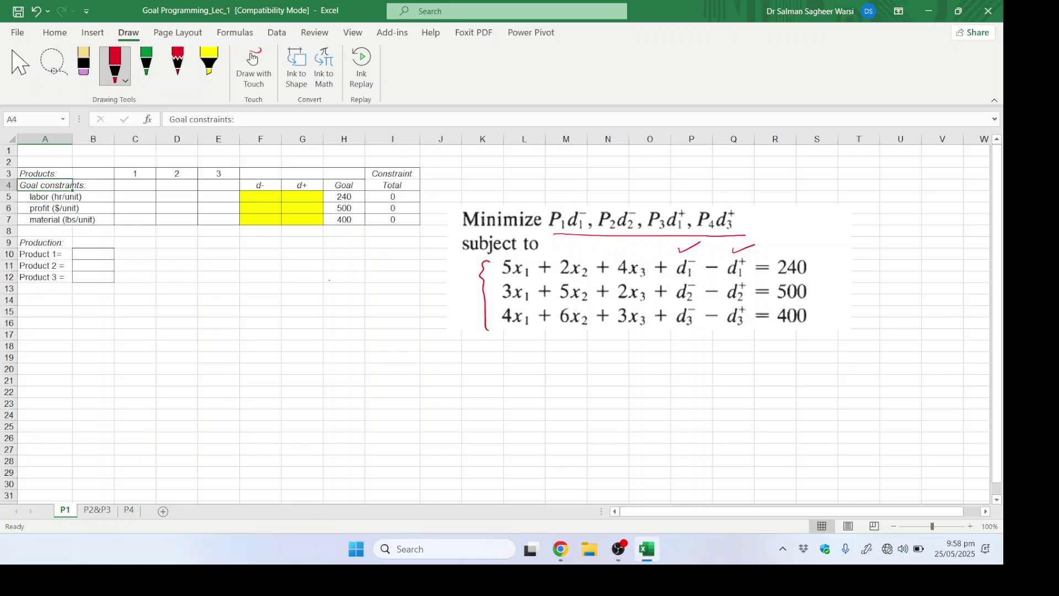
pyautogui.press('Down')
pyautogui.press('Right')
pyautogui.press('Right')
pyautogui.press('Left')
pyautogui.press('Left')
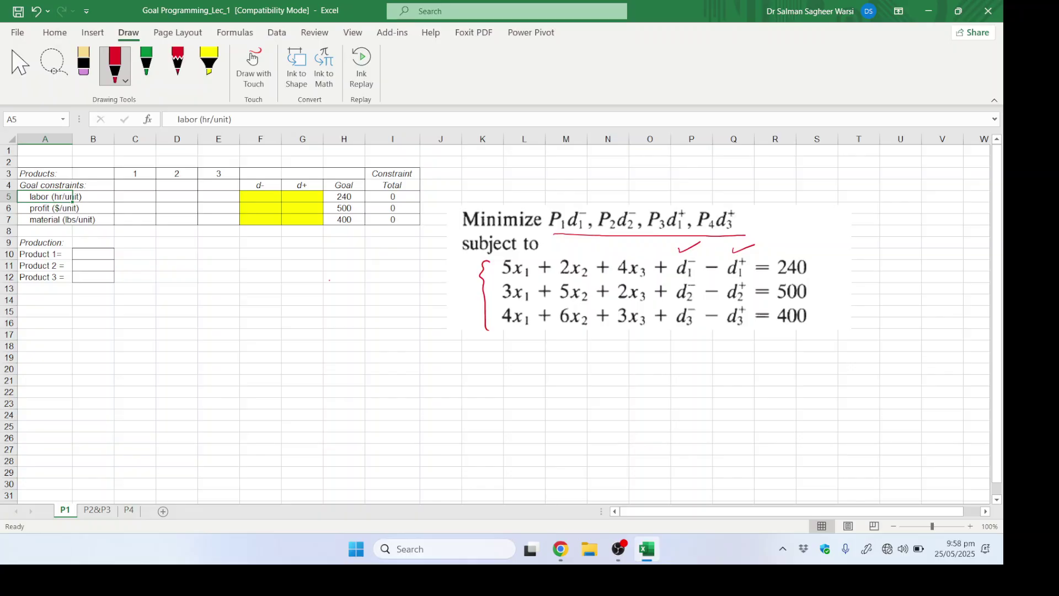
pyautogui.press('Right')
pyautogui.press('Right')
pyautogui.press('Right')
pyautogui.press('Left')
pyautogui.press('Left')
pyautogui.press('Left')
pyautogui.press('Right')
pyautogui.press('Right')
pyautogui.press('Left')
pyautogui.press('Left')
pyautogui.press('Right')
pyautogui.press('Right')
pyautogui.press('Up')
pyautogui.press('Up')
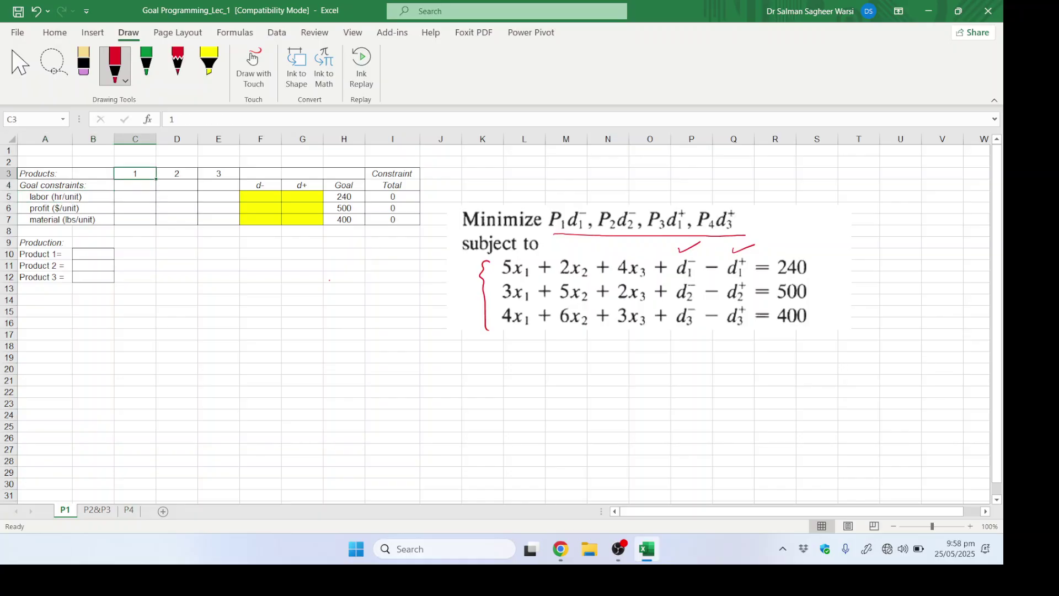
pyautogui.hotkey('shift', 'Right')
pyautogui.hotkey('shift', 'Right')
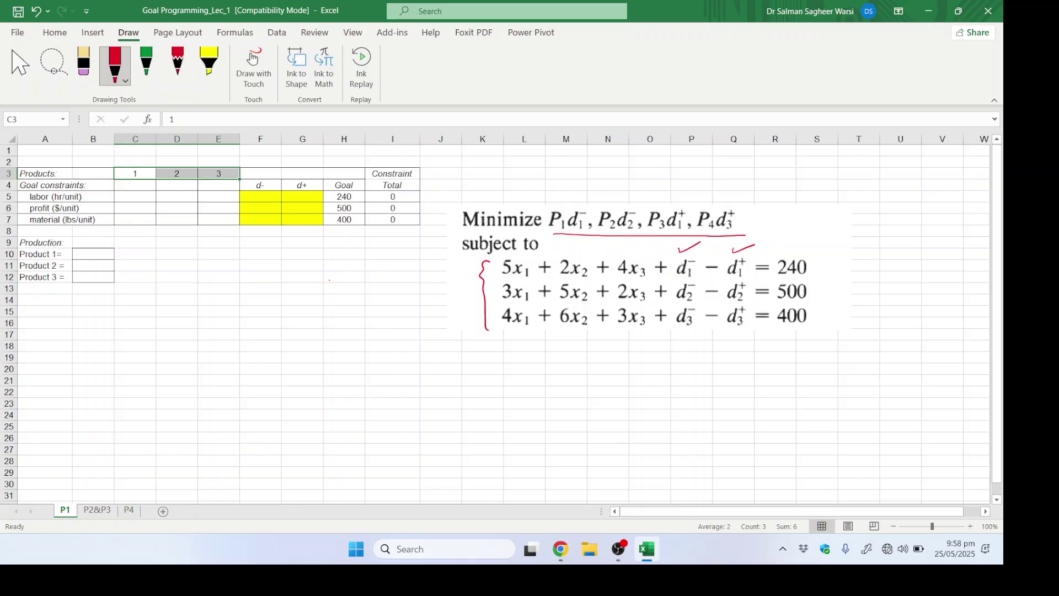
pyautogui.hotkey('shift', 'BackSpace')
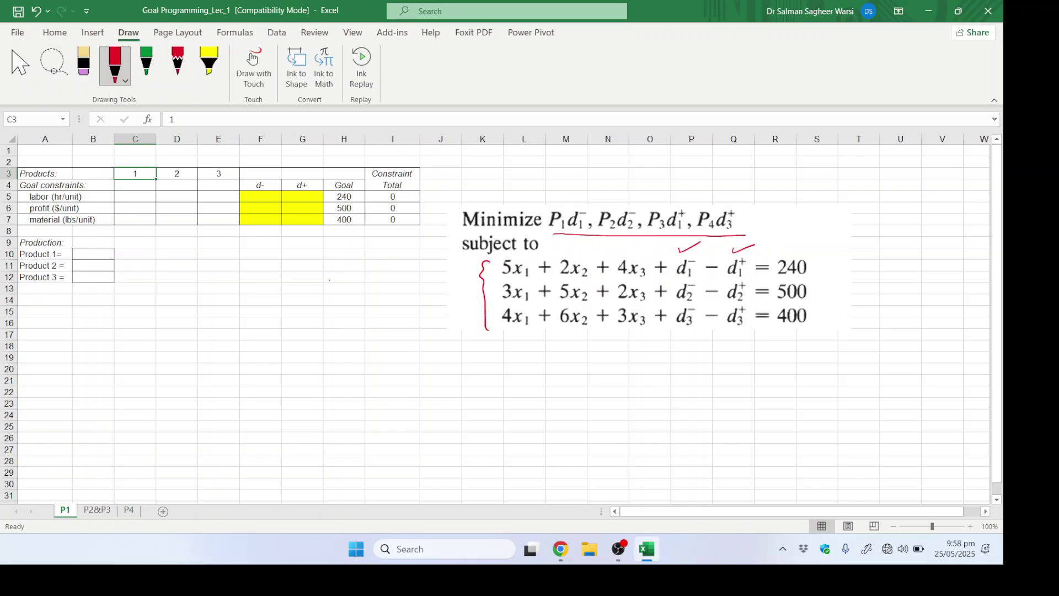
pyautogui.press('Down')
pyautogui.press('Down')
pyautogui.press('Left')
pyautogui.press('Left')
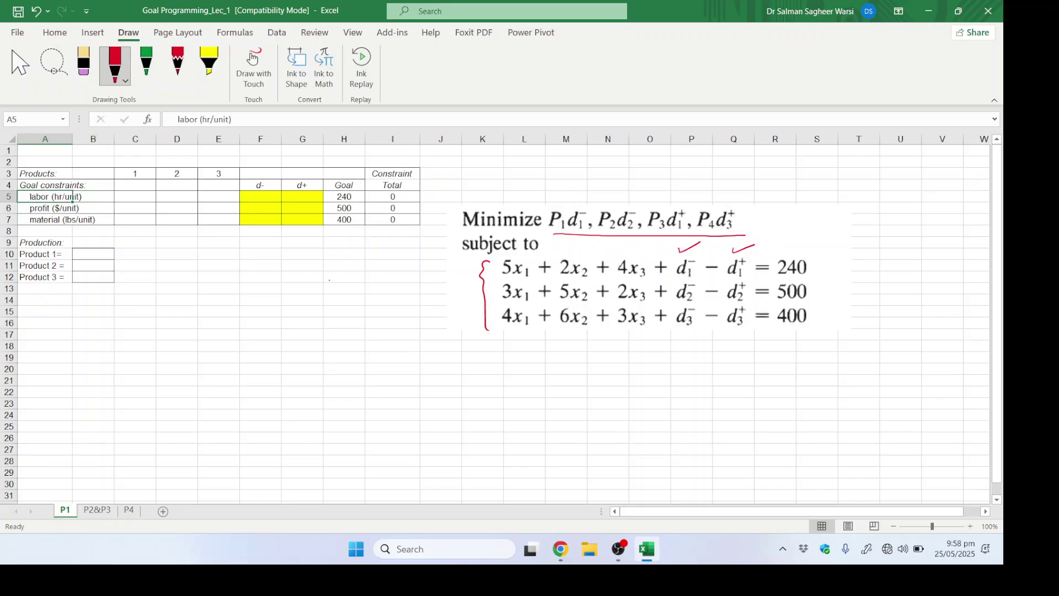
# Step: Fill in the labor coefficients 5, 2 and 4 for products 1 to 3 in C5:E5
pyautogui.press('Right')
pyautogui.press('Right')
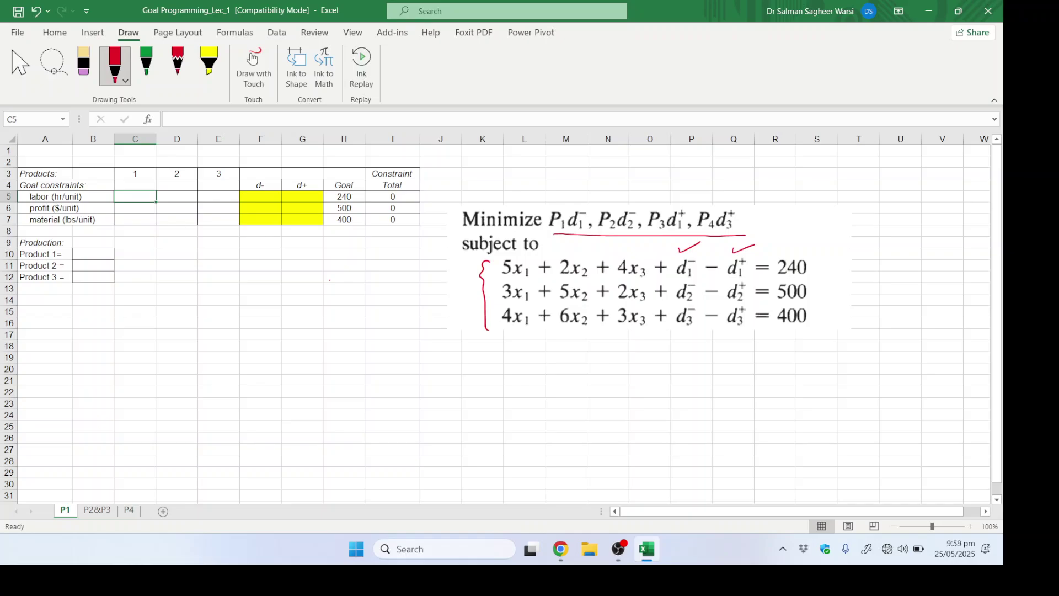
pyautogui.write('5')
pyautogui.press('Tab')
pyautogui.write('2')
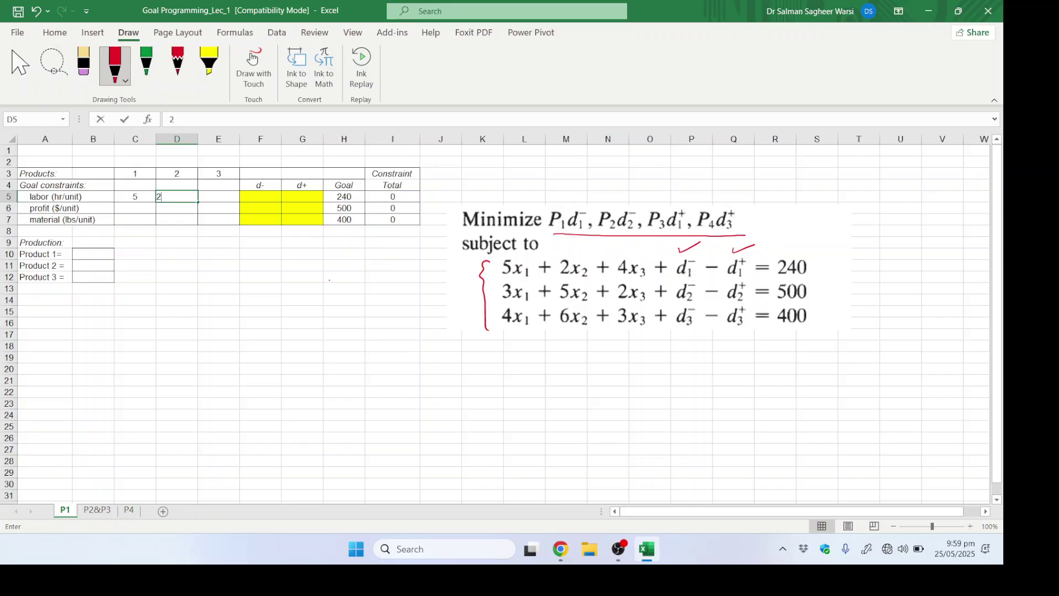
pyautogui.press('Tab')
pyautogui.write('4')
# Step: Fill in the profit coefficients 3, 5 and 2 for products 1 to 3 in C6:E6
pyautogui.press('Down')
pyautogui.press('Left')
pyautogui.press('Left')
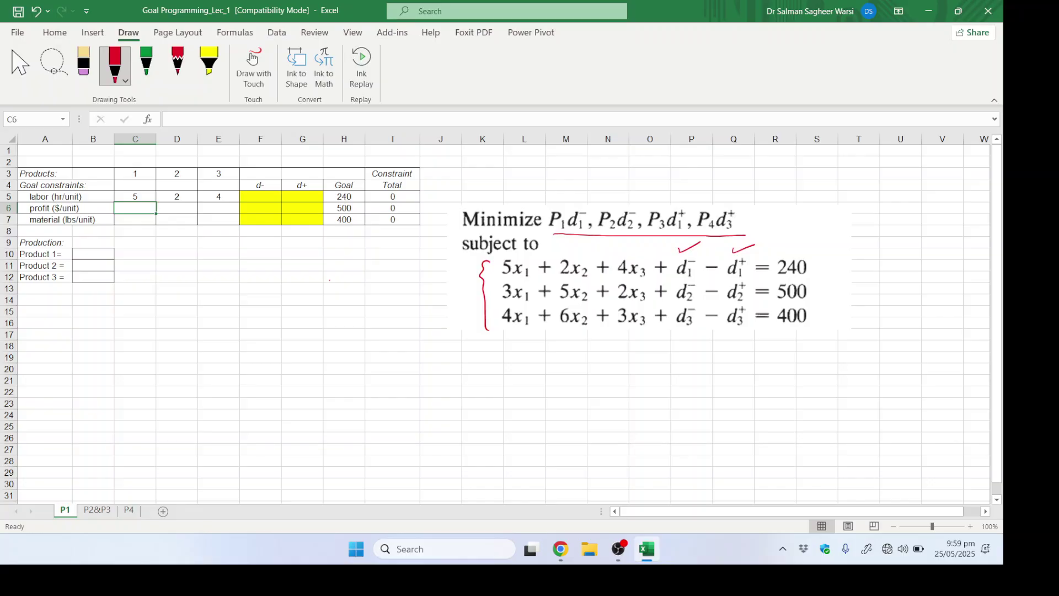
pyautogui.write('3')
pyautogui.press('Tab')
pyautogui.write('5')
pyautogui.press('Tab')
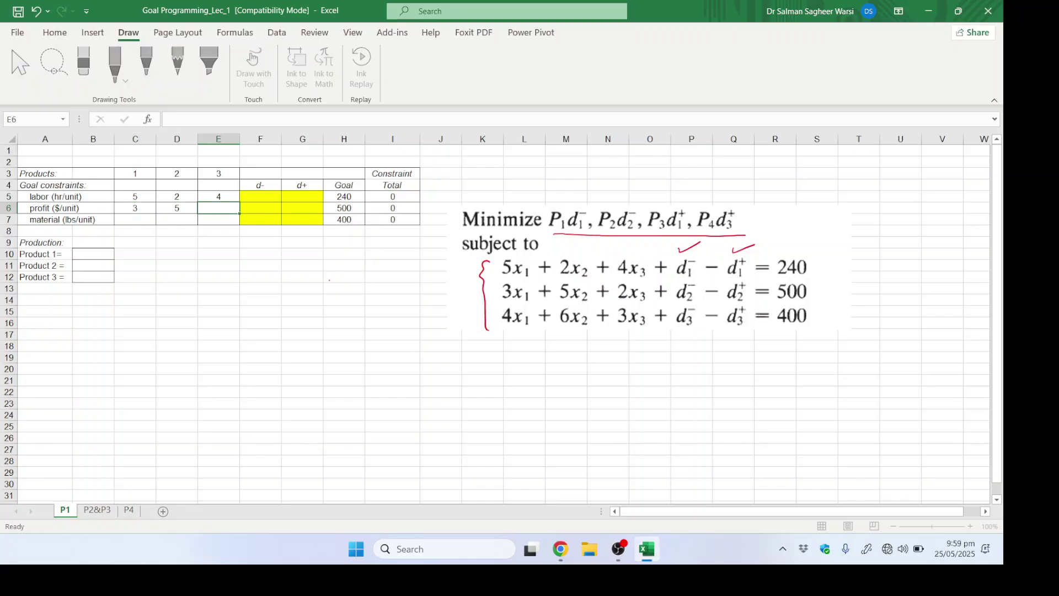
pyautogui.write('2')
# Step: Fill in the material coefficients 4, 6 and 3 for products 1 to 3 in C7:E7
pyautogui.press('Down')
pyautogui.press('Left')
pyautogui.press('Left')
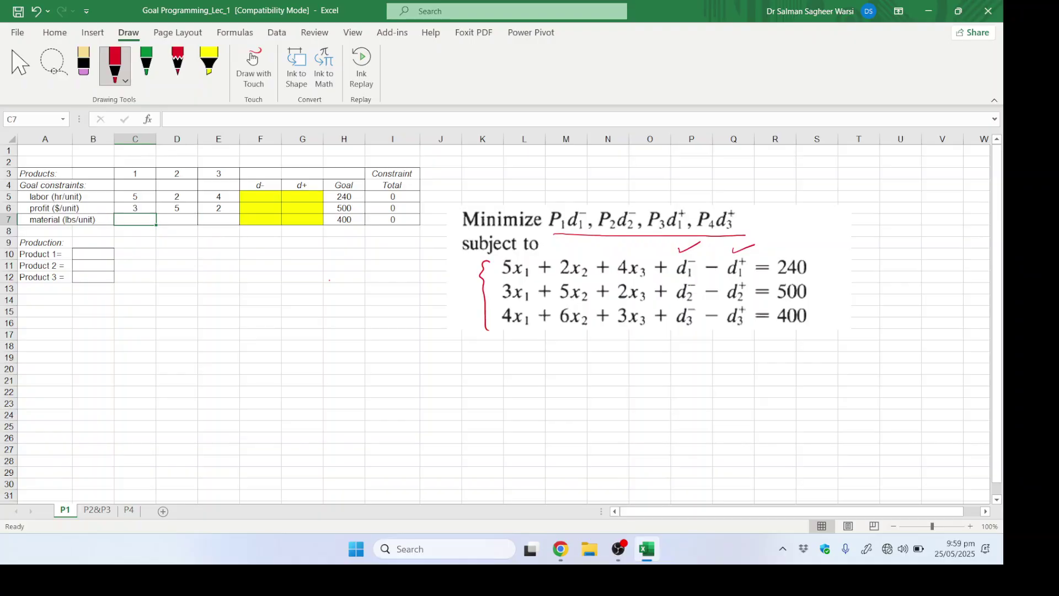
pyautogui.write('4')
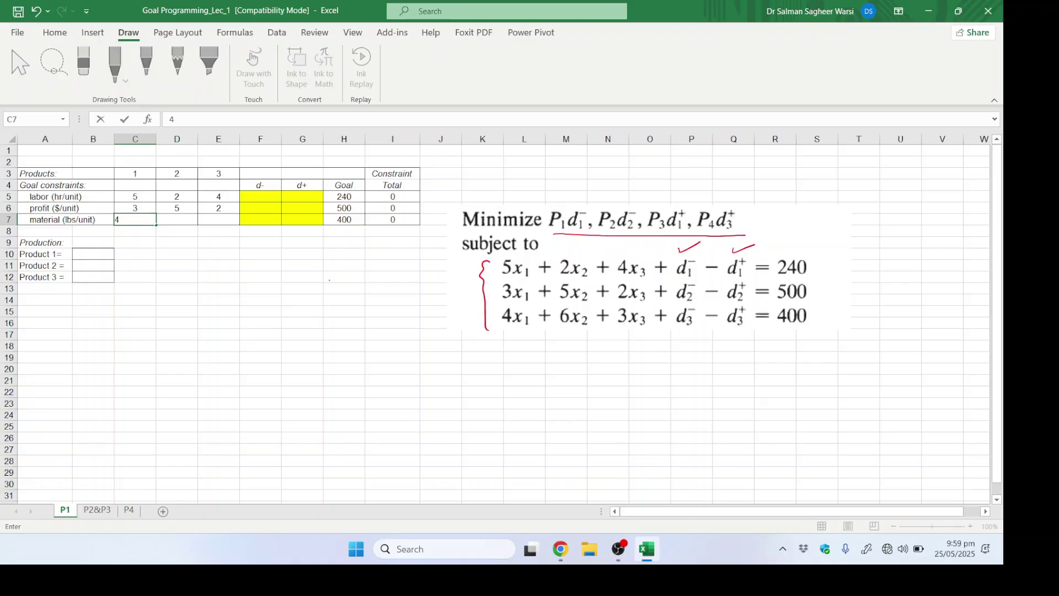
pyautogui.press('Tab')
pyautogui.write('6')
pyautogui.press('Tab')
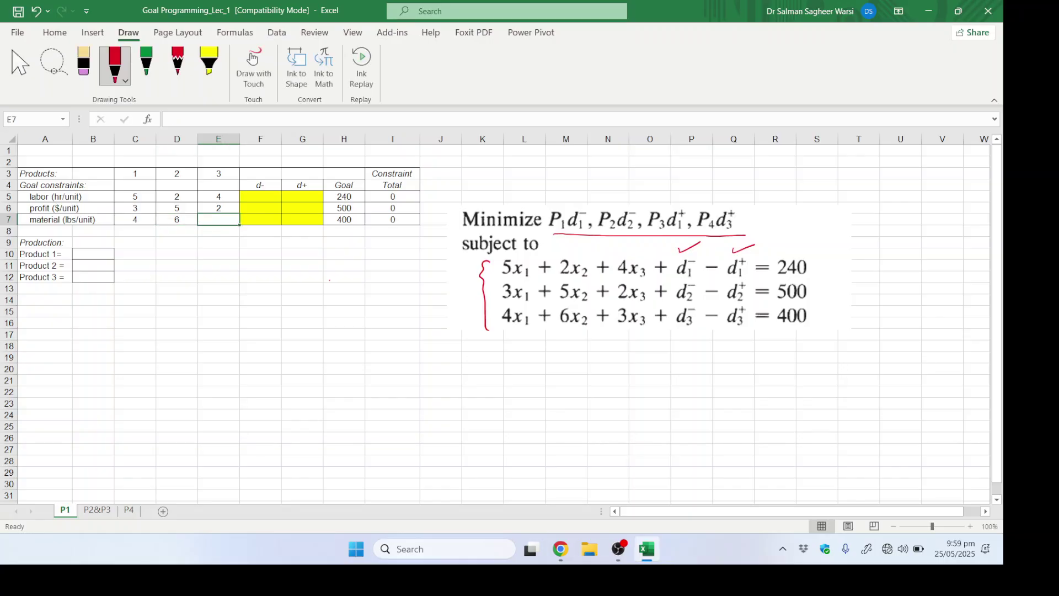
pyautogui.write('3')
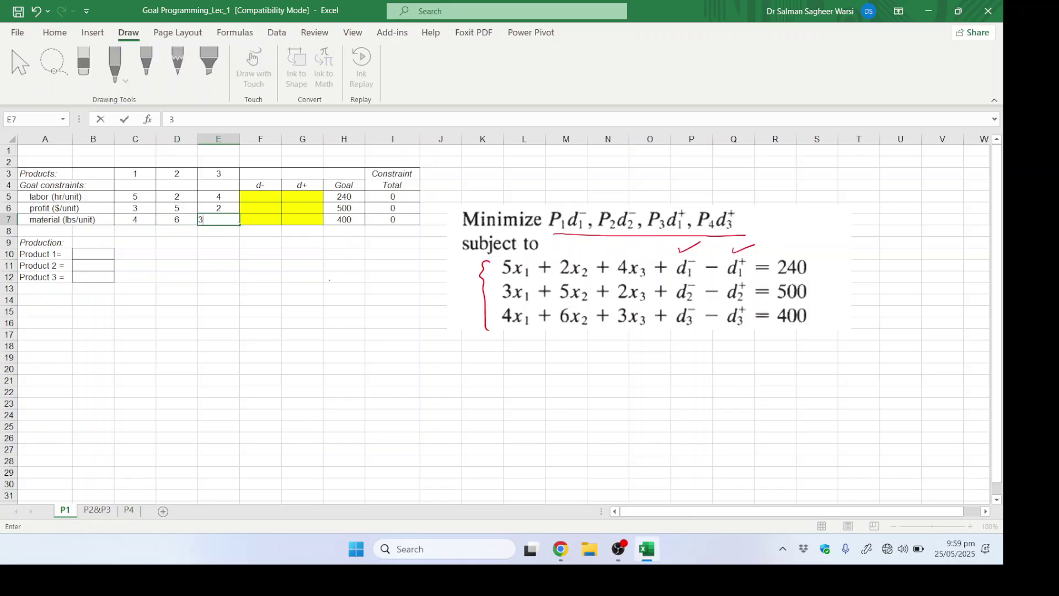
pyautogui.press('Tab')
# Step: Clear the three goal values for labor, profit and material in H5:H7
pyautogui.press('Right')
pyautogui.press('Right')
pyautogui.press('Up')
pyautogui.press('Up')
pyautogui.hotkey('shift', 'Down')
pyautogui.hotkey('shift', 'Down')
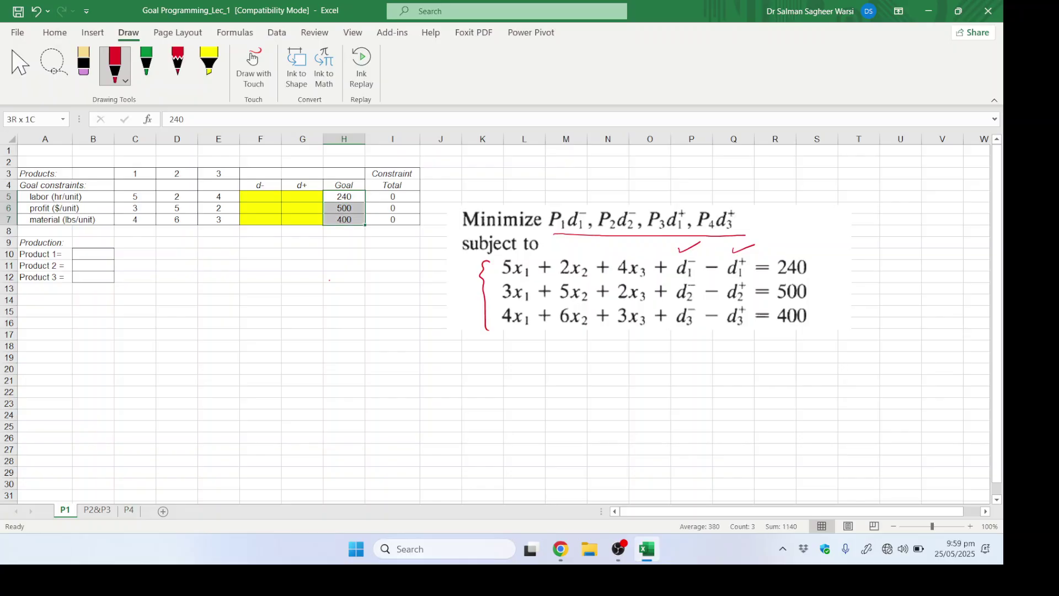
pyautogui.press('Delete')
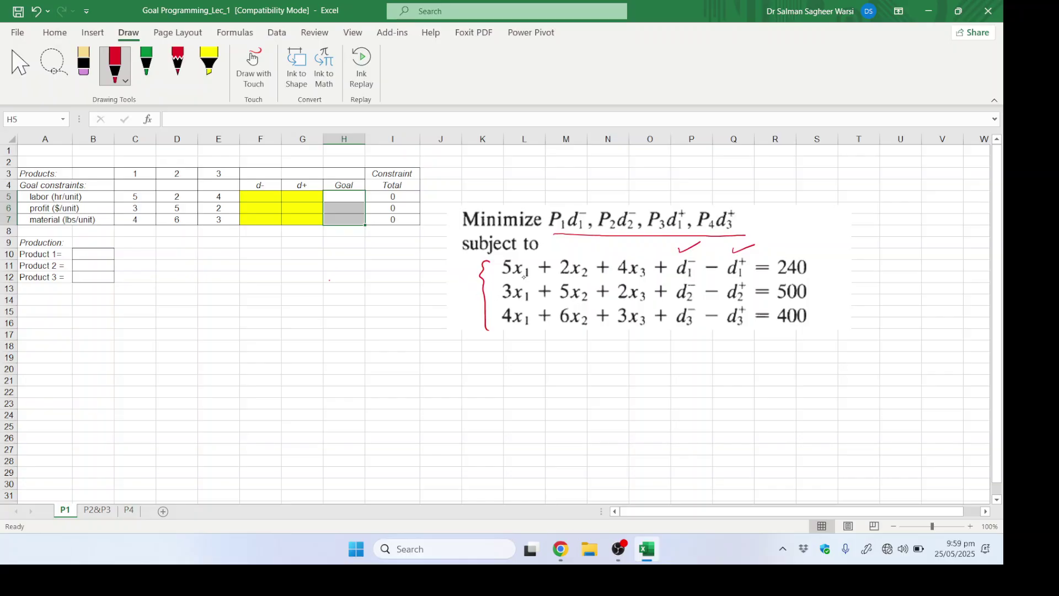
# Step: Underline the left-hand side of the first constraint equation in red ink
pyautogui.moveTo(494, 272)
pyautogui.mouseDown()
pyautogui.moveTo(730, 281)
pyautogui.moveTo(751, 270)
pyautogui.mouseUp()
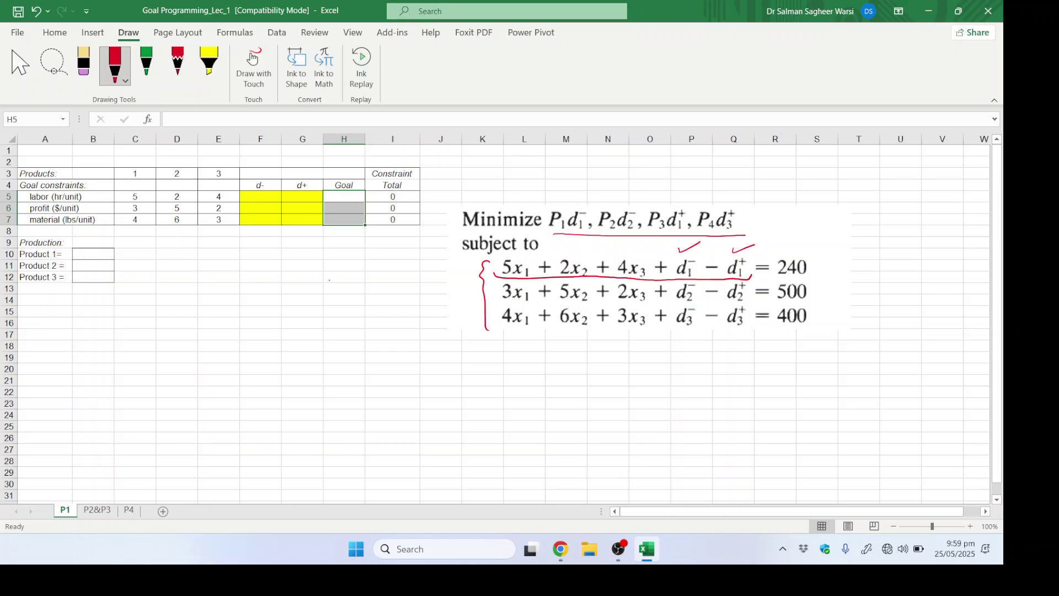
pyautogui.press('Down')
pyautogui.press('Down')
pyautogui.press('Down')
pyautogui.press('Down')
pyautogui.press('Up')
pyautogui.press('Up')
pyautogui.press('Up')
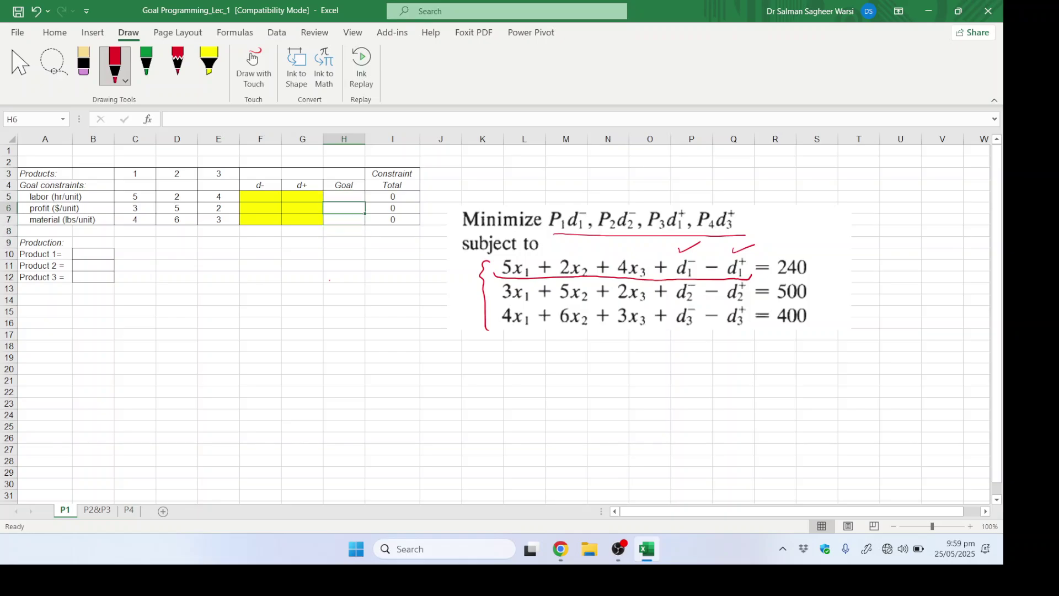
# Step: Delete the existing labor constraint total formula from cell I5
pyautogui.press('Right')
pyautogui.press('Up')
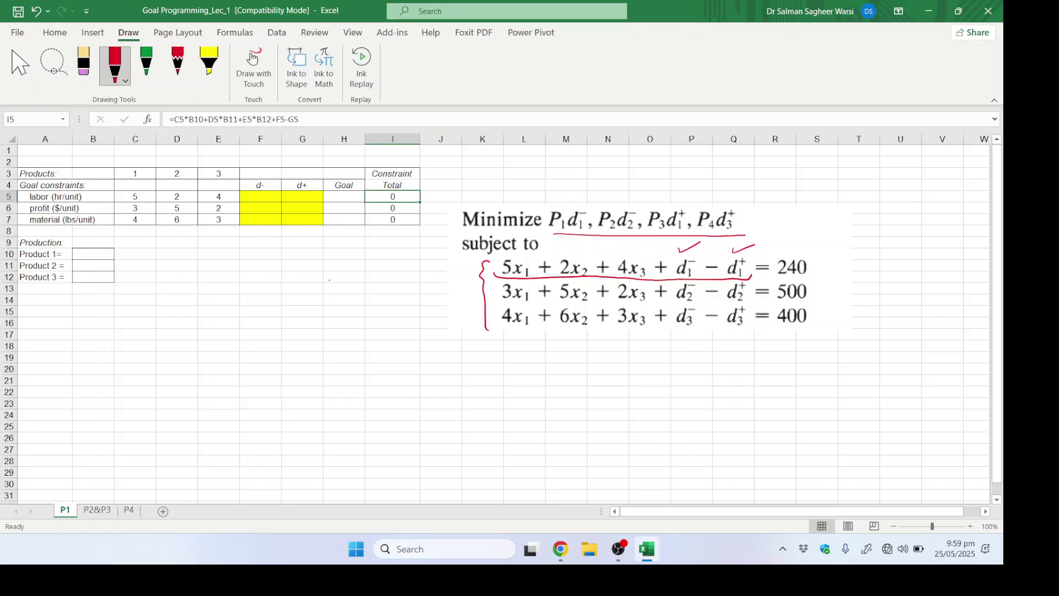
pyautogui.press('Delete')
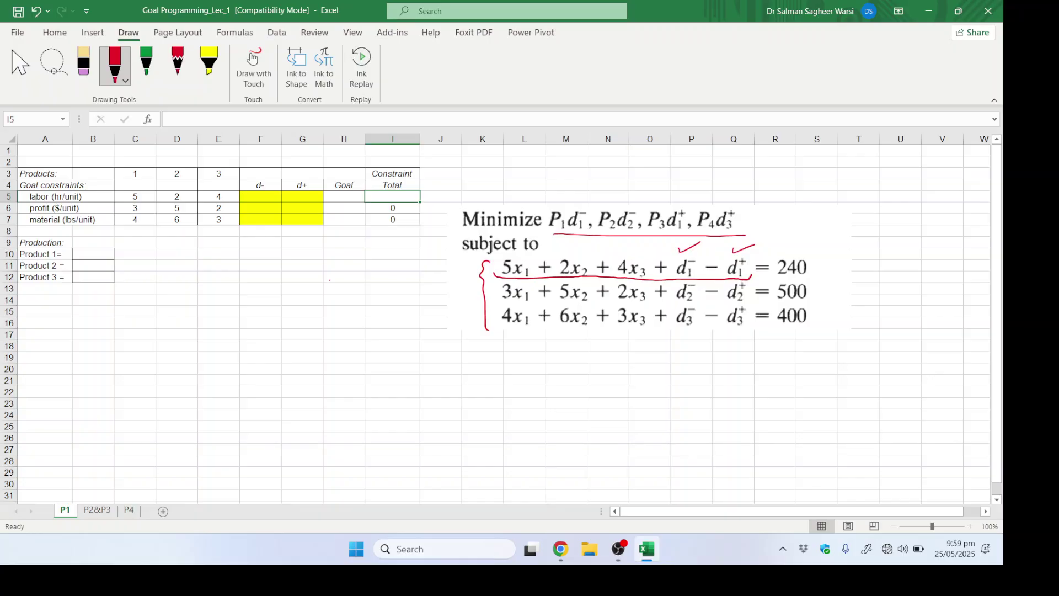
pyautogui.write('=')
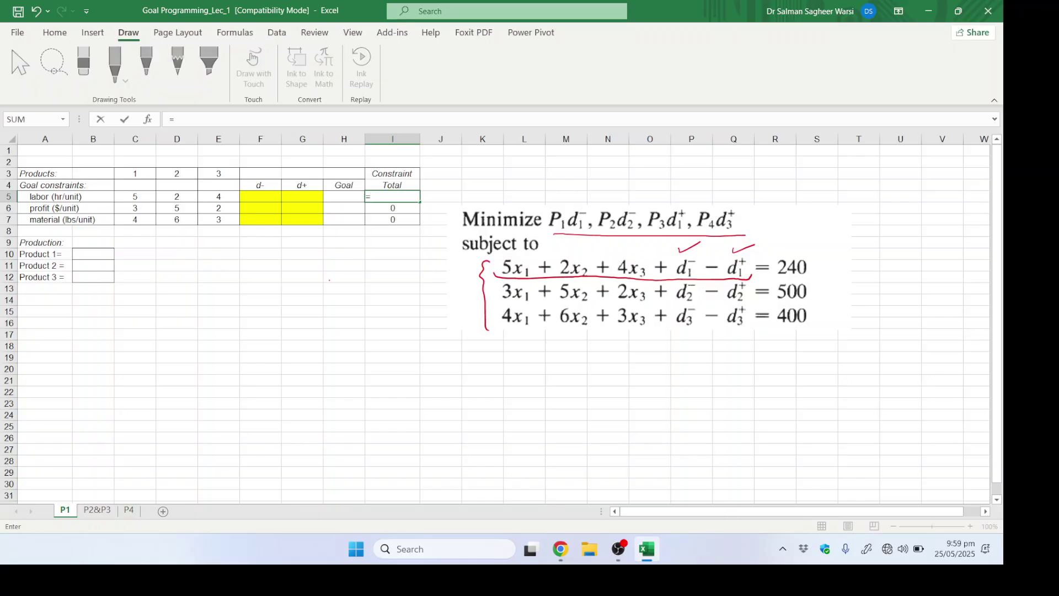
pyautogui.press('Left')
pyautogui.press('Left')
pyautogui.press('Left')
pyautogui.press('Left')
pyautogui.press('Left')
pyautogui.press('Left')
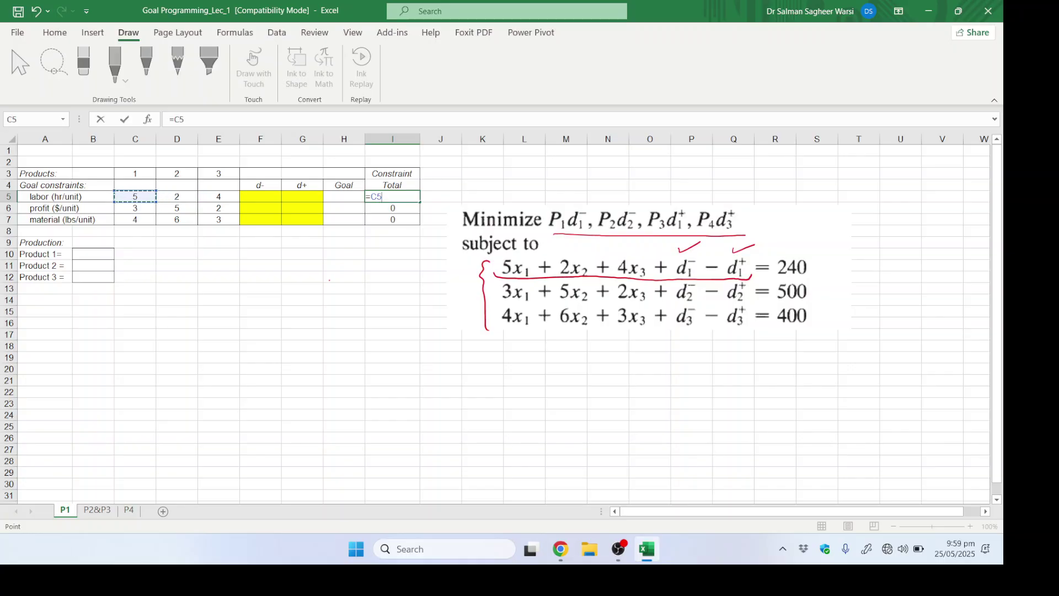
pyautogui.write('*')
pyautogui.press('Down')
pyautogui.press('Down')
pyautogui.press('Down')
pyautogui.press('Left')
pyautogui.press('Left')
pyautogui.press('Left')
pyautogui.press('Left')
pyautogui.press('Left')
pyautogui.press('Left')
pyautogui.press('Down')
pyautogui.press('Down')
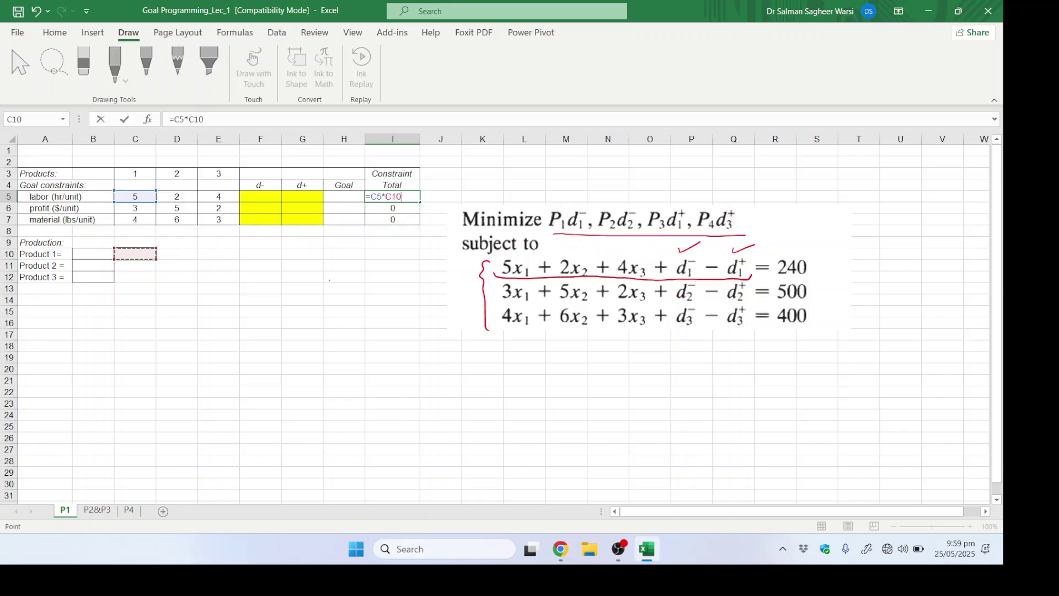
pyautogui.press('Left')
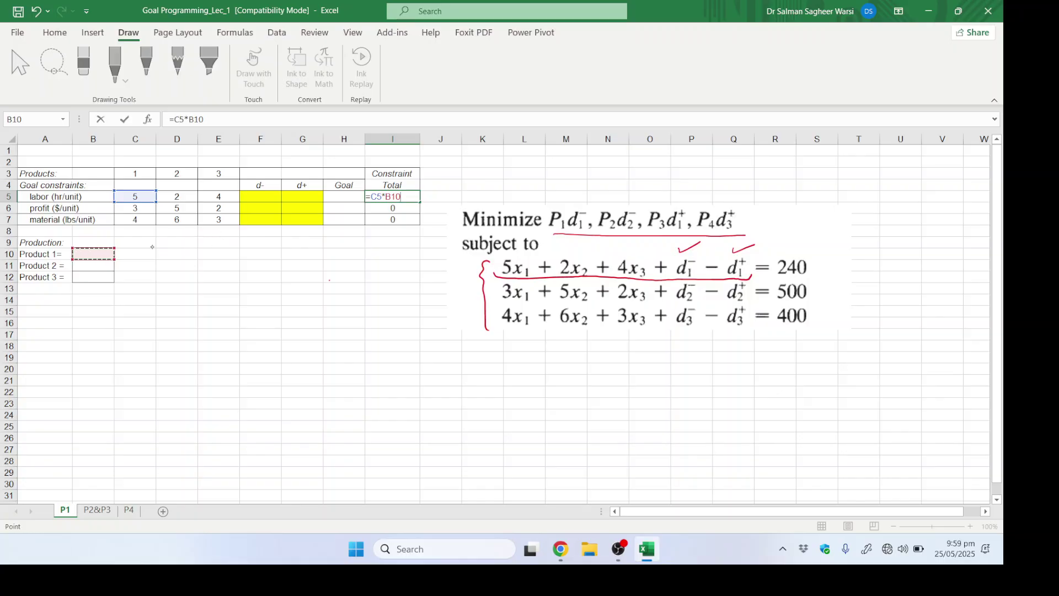
# Step: Draw a red brace with handwritten x variable labels beside the three production cells and abandon the partial formula in I5
pyautogui.moveTo(132, 246)
pyautogui.mouseDown()
pyautogui.moveTo(132, 293)
pyautogui.moveTo(143, 260)
pyautogui.moveTo(149, 272)
pyautogui.mouseUp()
pyautogui.moveTo(149, 266); pyautogui.dragTo(149, 284)
pyautogui.moveTo(151, 278); pyautogui.dragTo(152, 285)
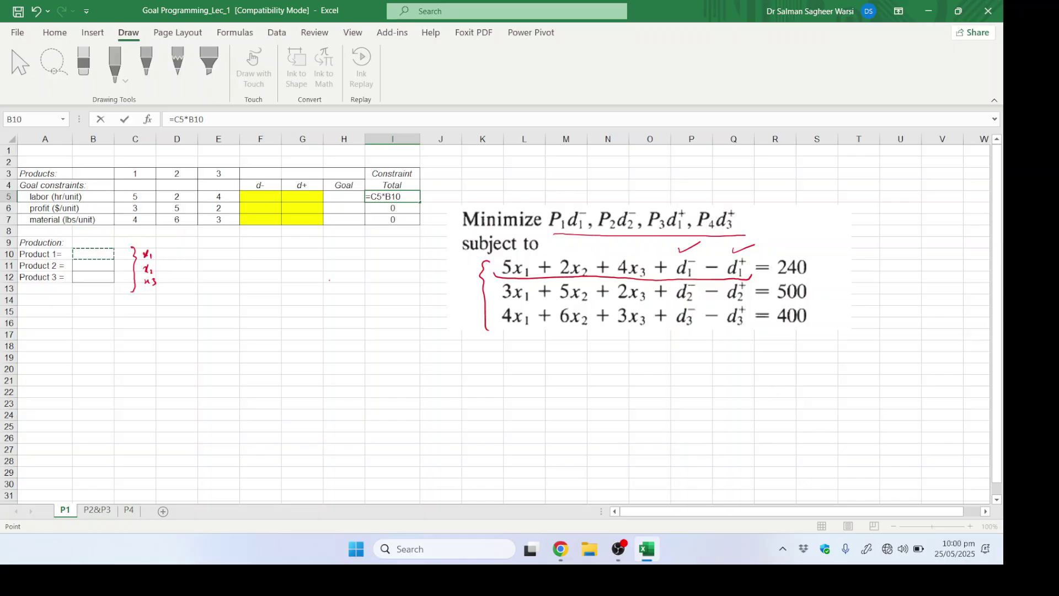
pyautogui.press('F2')
pyautogui.press('Escape')
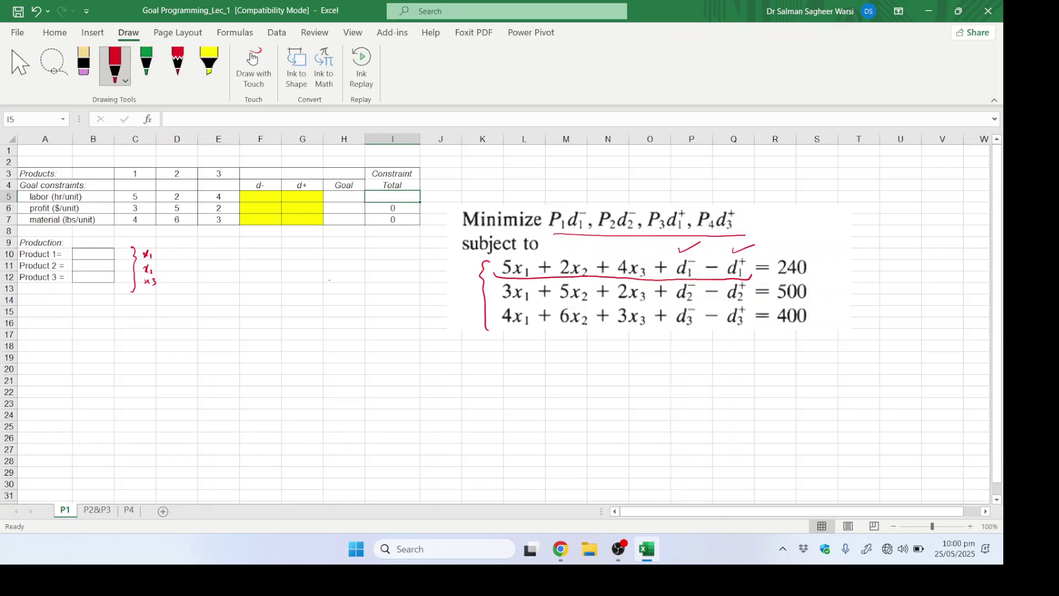
# Step: Begin the labor constraint total in I5 with =C5*B10, multiplying the product 1 labor coefficient by its production cell
pyautogui.write('=')
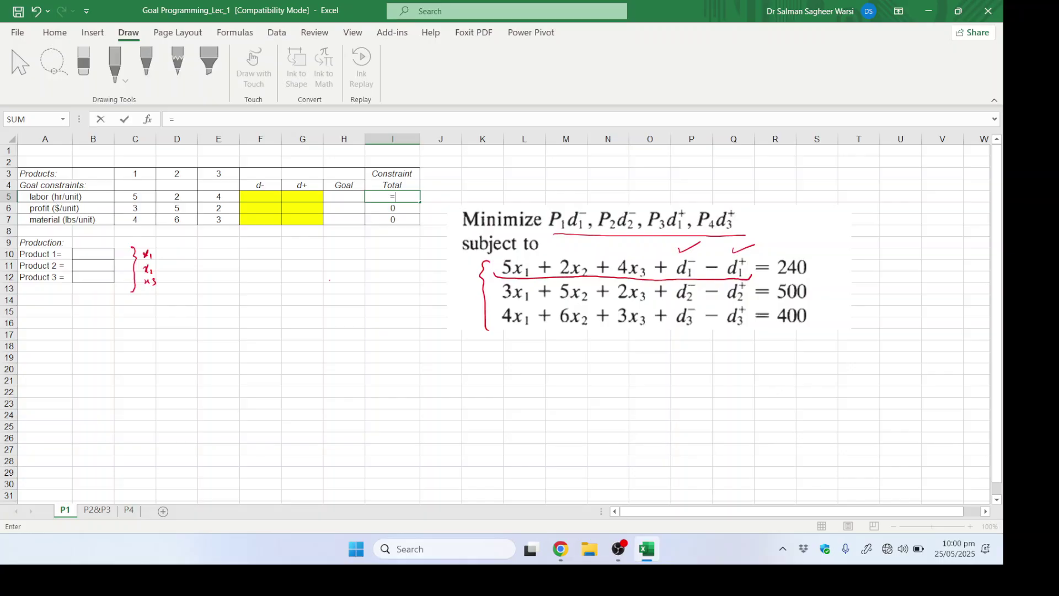
pyautogui.press('Left')
pyautogui.press('Left')
pyautogui.press('Left')
pyautogui.press('Left')
pyautogui.press('Left')
pyautogui.press('Left')
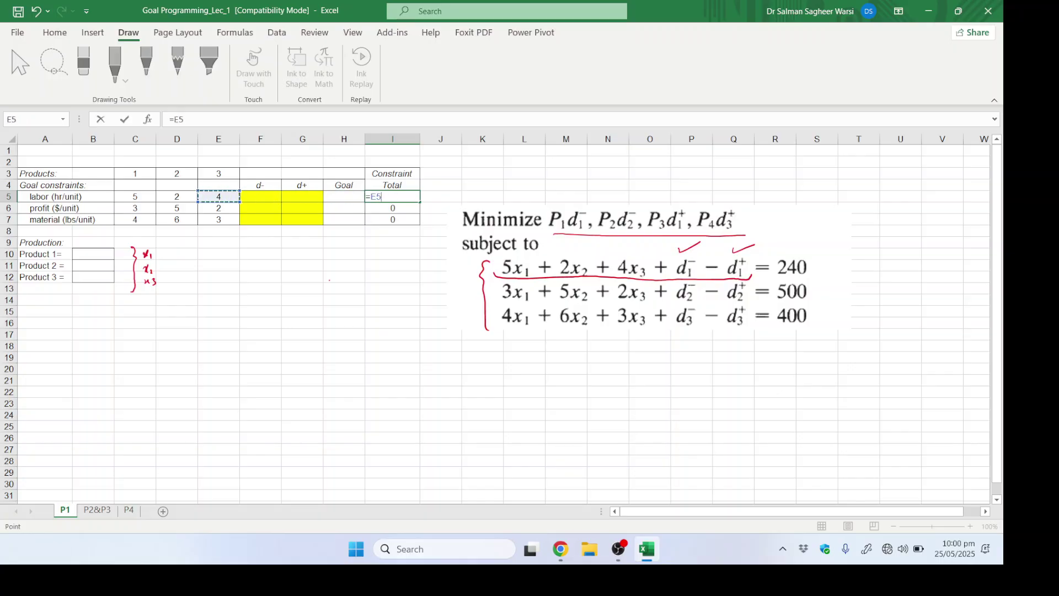
pyautogui.write('*')
pyautogui.press('Left')
pyautogui.press('Left')
pyautogui.press('Left')
pyautogui.press('Left')
pyautogui.press('Left')
pyautogui.press('Left')
pyautogui.press('Left')
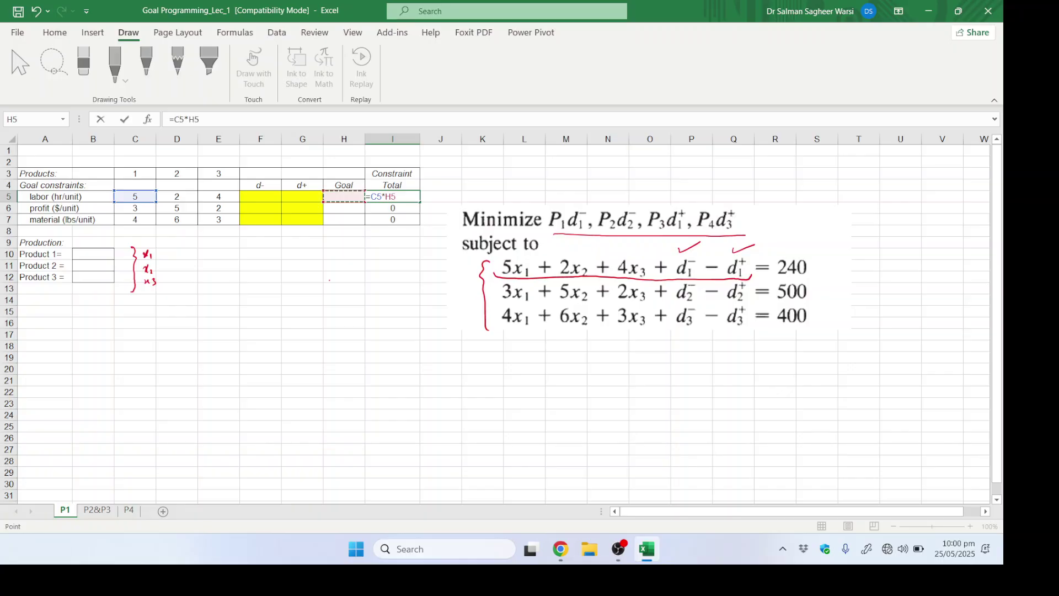
pyautogui.press('Down')
pyautogui.press('Down')
pyautogui.press('Down')
pyautogui.press('Down')
pyautogui.press('Down')
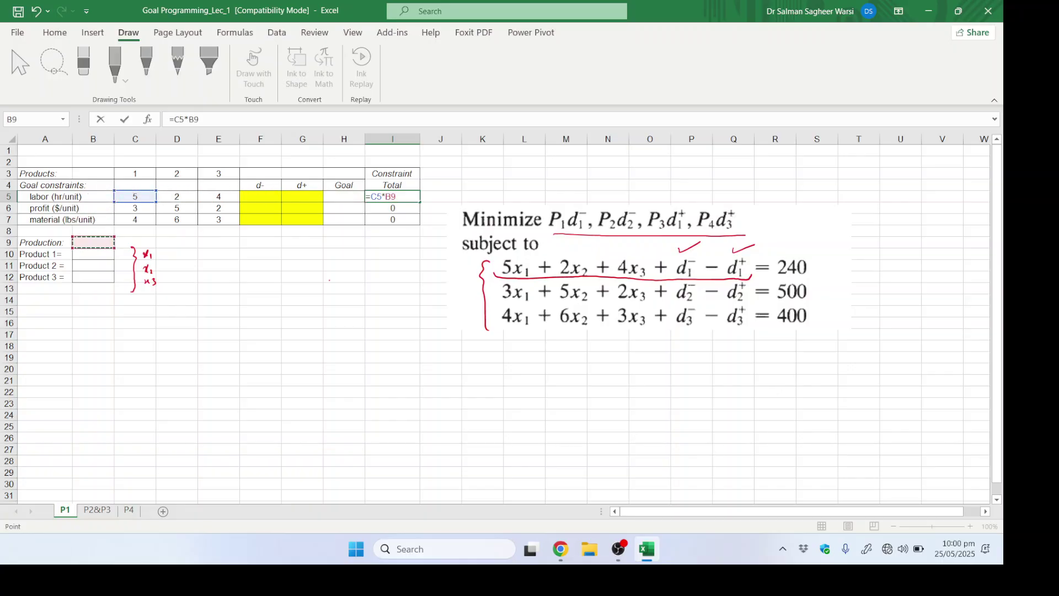
# Step: Extend the labor total formula in I5 with +D5*B11, the product 2 labor coefficient times its production cell
pyautogui.write('+')
pyautogui.press('Left')
pyautogui.press('Left')
pyautogui.press('Left')
pyautogui.press('Left')
pyautogui.press('Left')
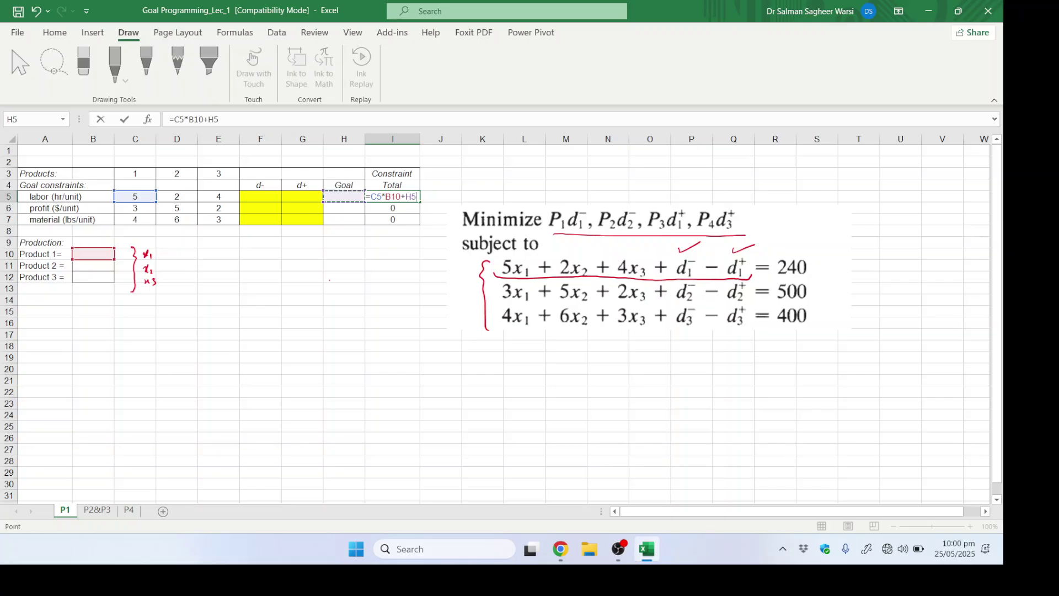
pyautogui.write('*')
pyautogui.press('Left')
pyautogui.press('Left')
pyautogui.press('Left')
pyautogui.press('Left')
pyautogui.press('Left')
pyautogui.press('Left')
pyautogui.press('Left')
pyautogui.press('Left')
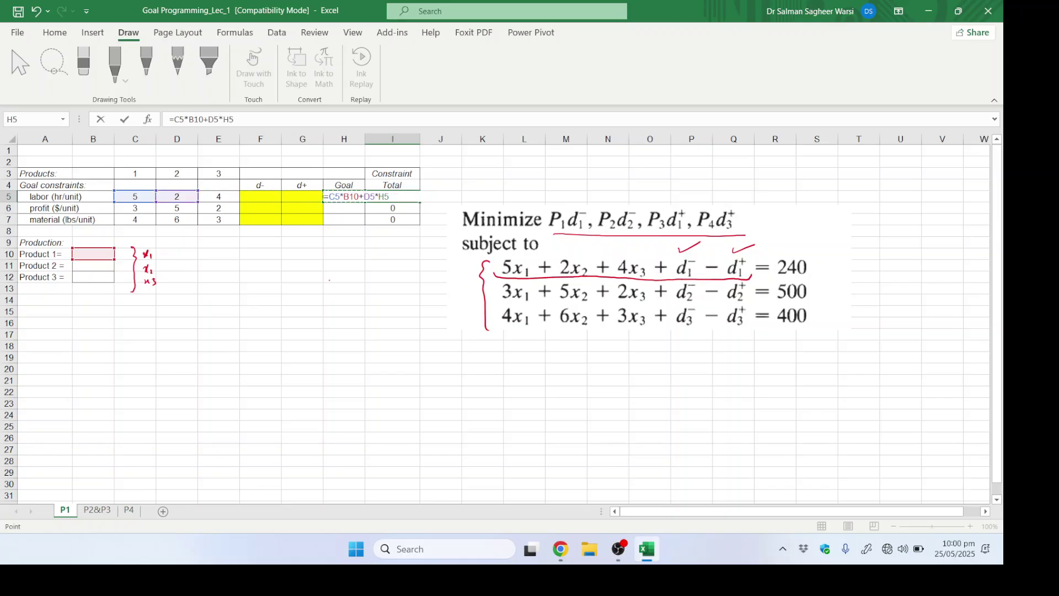
pyautogui.press('Down')
pyautogui.press('Down')
pyautogui.press('Down')
pyautogui.press('Down')
pyautogui.press('Down')
pyautogui.press('Down')
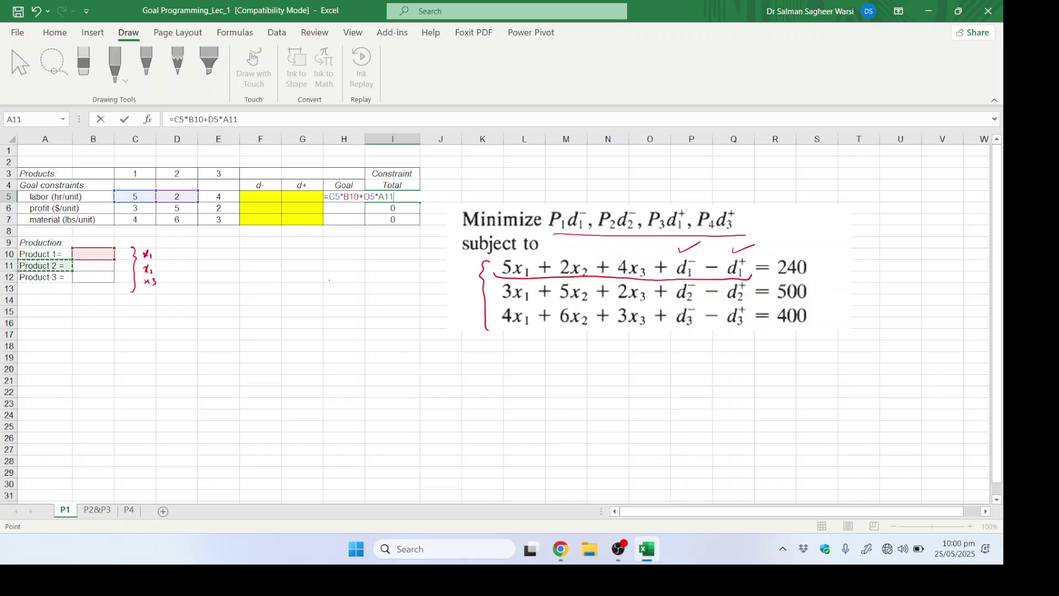
pyautogui.press('Right')
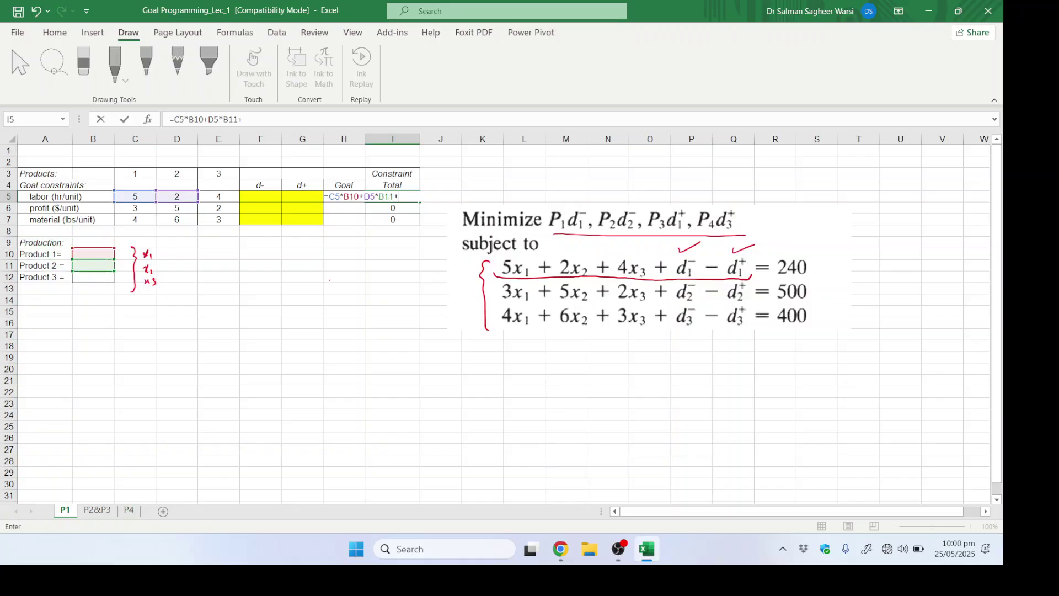
# Step: Add the product 3 labor term +E5*B12 to the formula in I5
pyautogui.write('+')
pyautogui.press('Left')
pyautogui.press('Left')
pyautogui.press('Left')
pyautogui.press('Left')
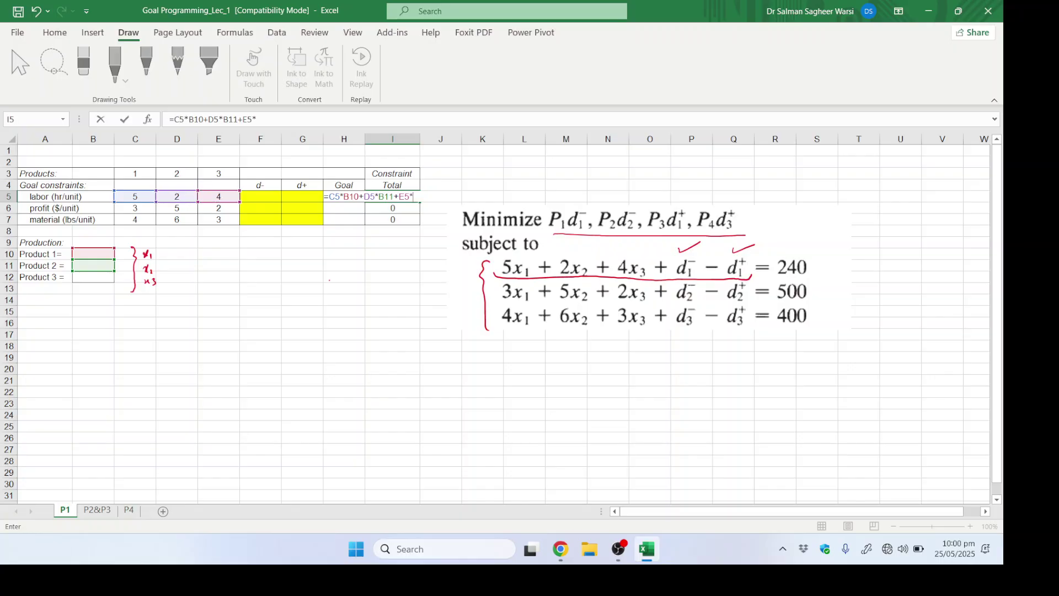
pyautogui.write('*')
pyautogui.press('Down')
pyautogui.press('Down')
pyautogui.press('Down')
pyautogui.press('Down')
pyautogui.press('Down')
pyautogui.press('Left')
pyautogui.press('Left')
pyautogui.press('Left')
pyautogui.press('Left')
pyautogui.press('Left')
pyautogui.press('Left')
pyautogui.press('Down')
pyautogui.press('Down')
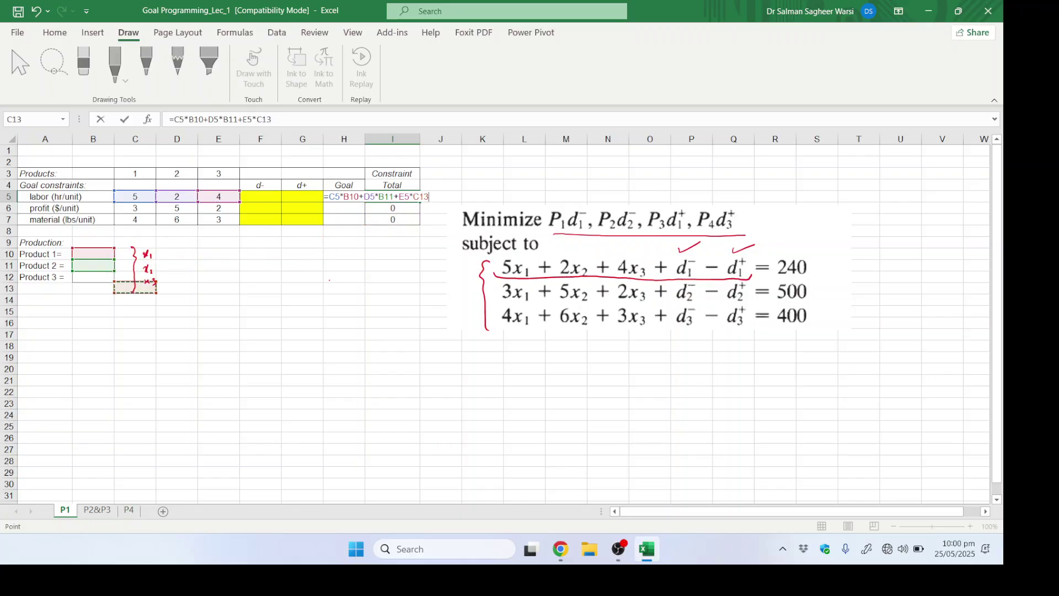
pyautogui.press('Left')
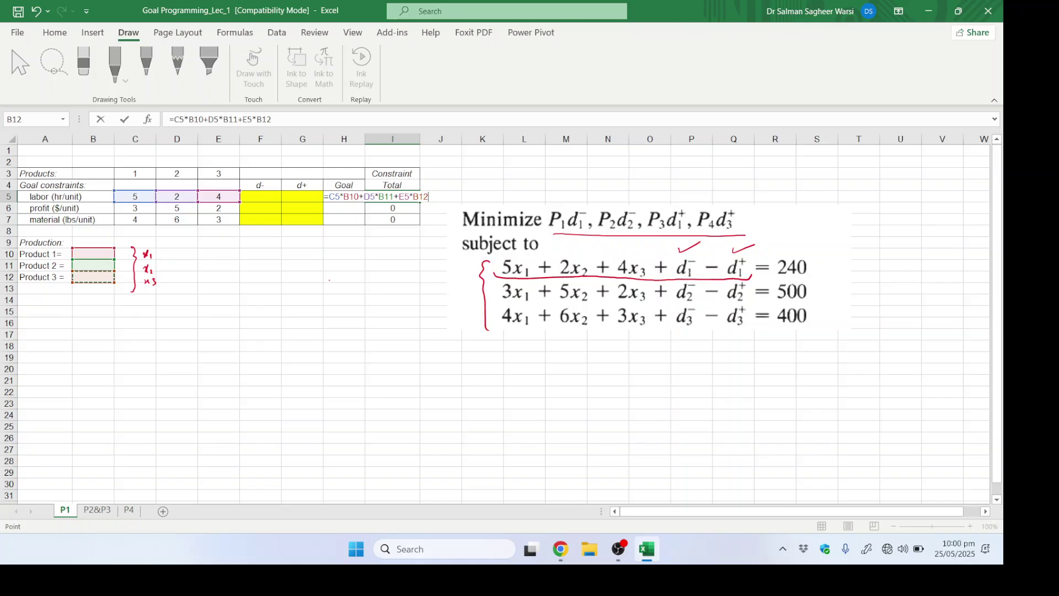
# Step: Finish the labor constraint total in I5 by adding the deviation cells as +F5-G5
pyautogui.write('+')
pyautogui.press('Left')
pyautogui.press('Left')
pyautogui.press('Left')
pyautogui.press('Left')
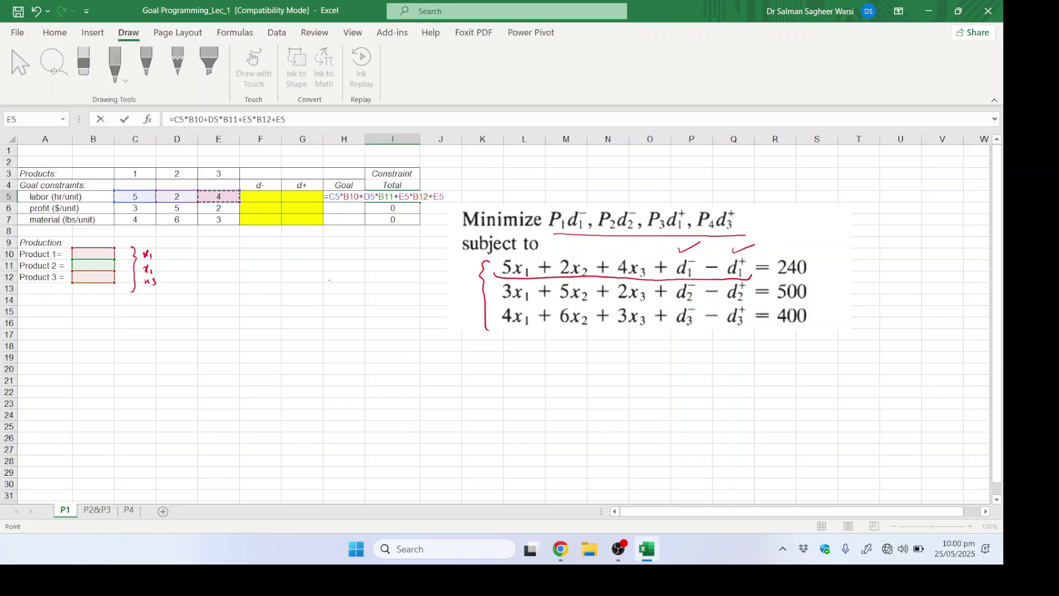
pyautogui.press('Right')
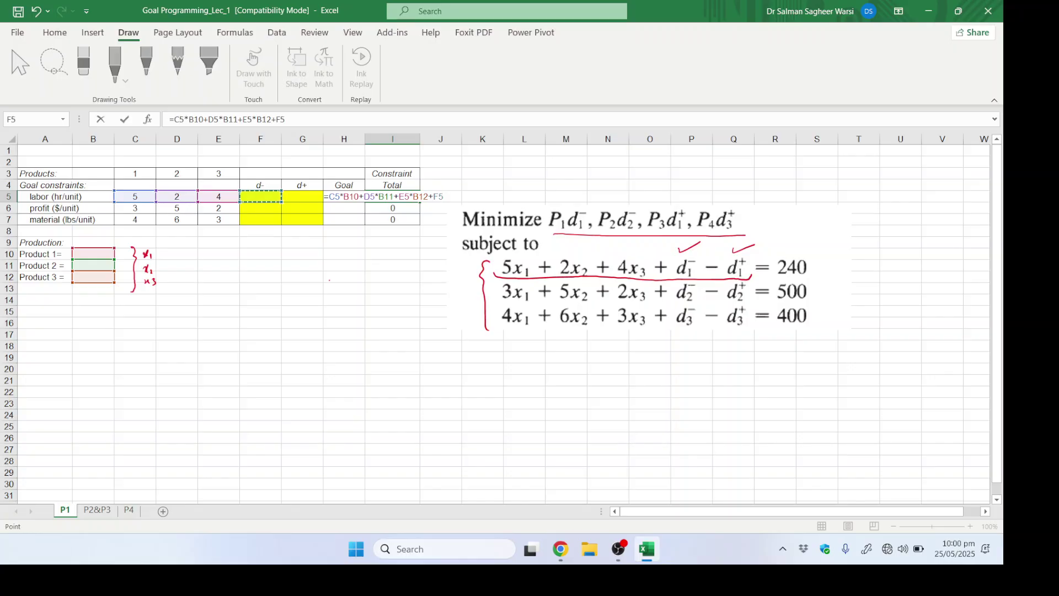
pyautogui.write('-')
pyautogui.click(261, 197)
pyautogui.click(303, 197)
pyautogui.press('Return')
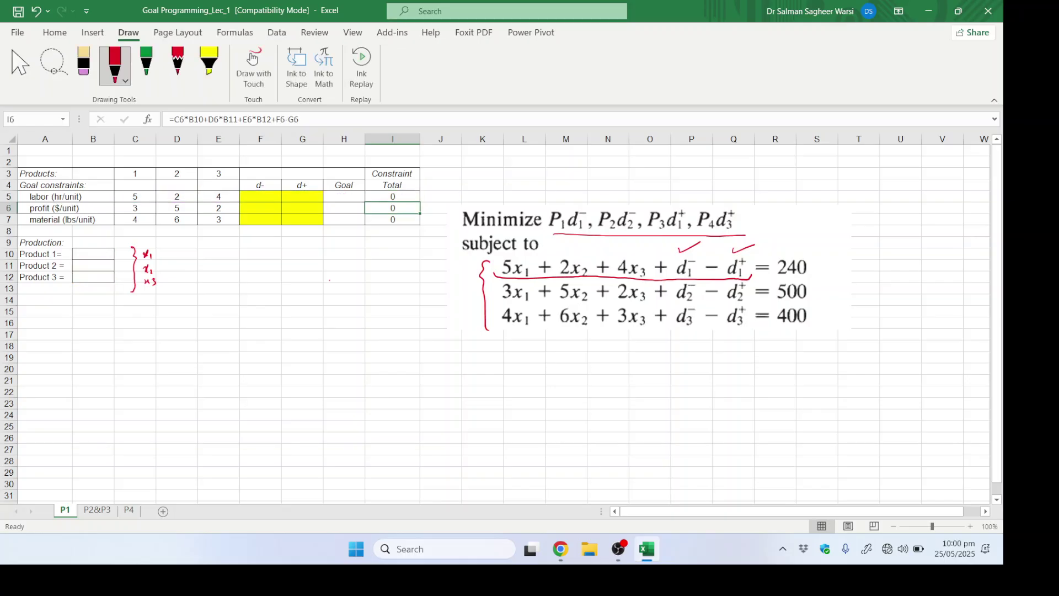
# Step: Begin replacing the profit constraint total in I6 with =C6*B10, the product 1 profit coefficient times its production cell
pyautogui.write('=')
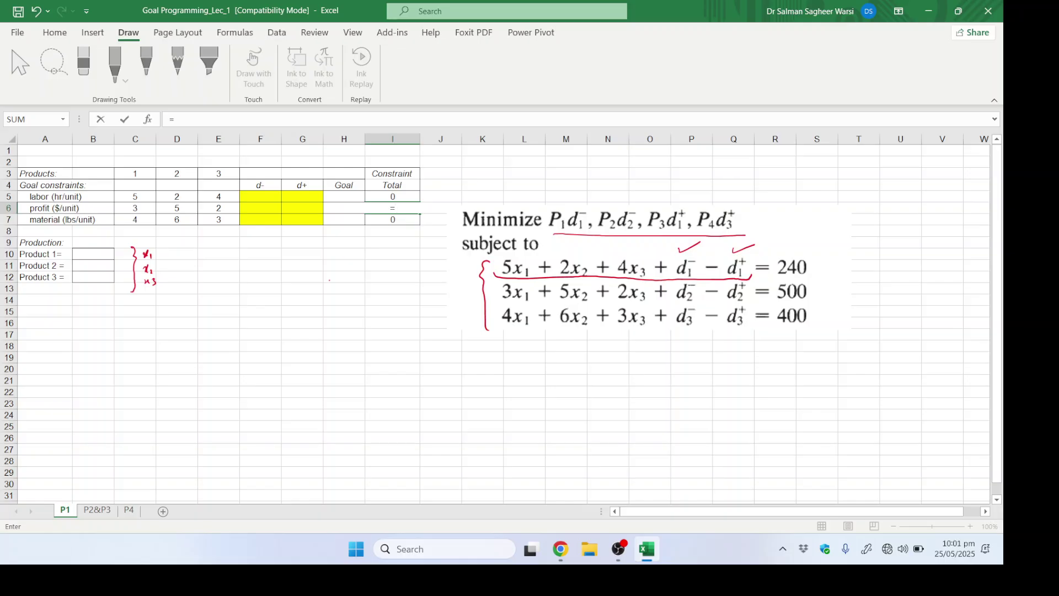
pyautogui.press('Escape')
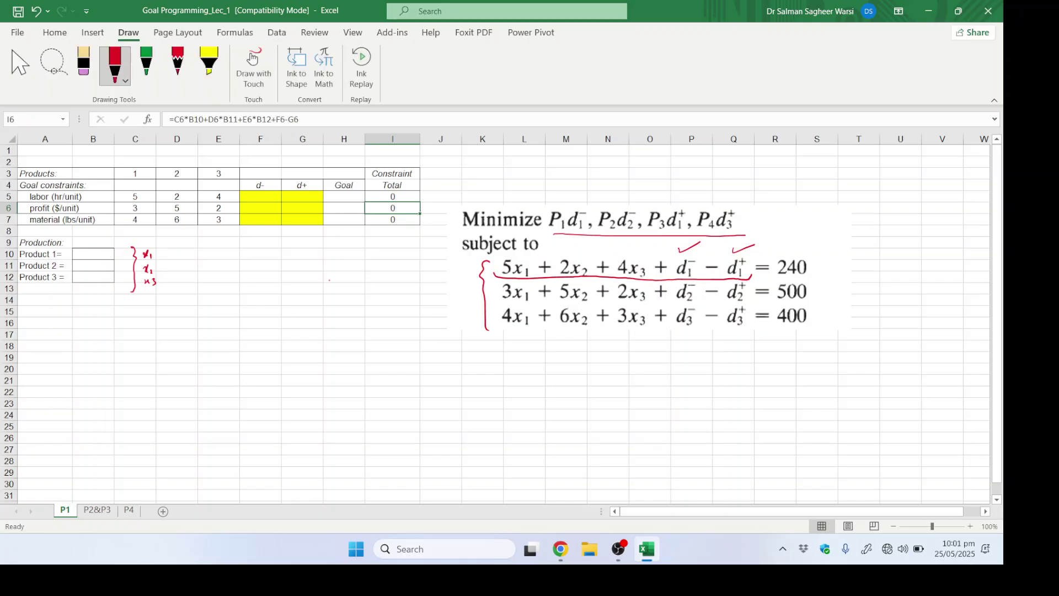
pyautogui.write('=')
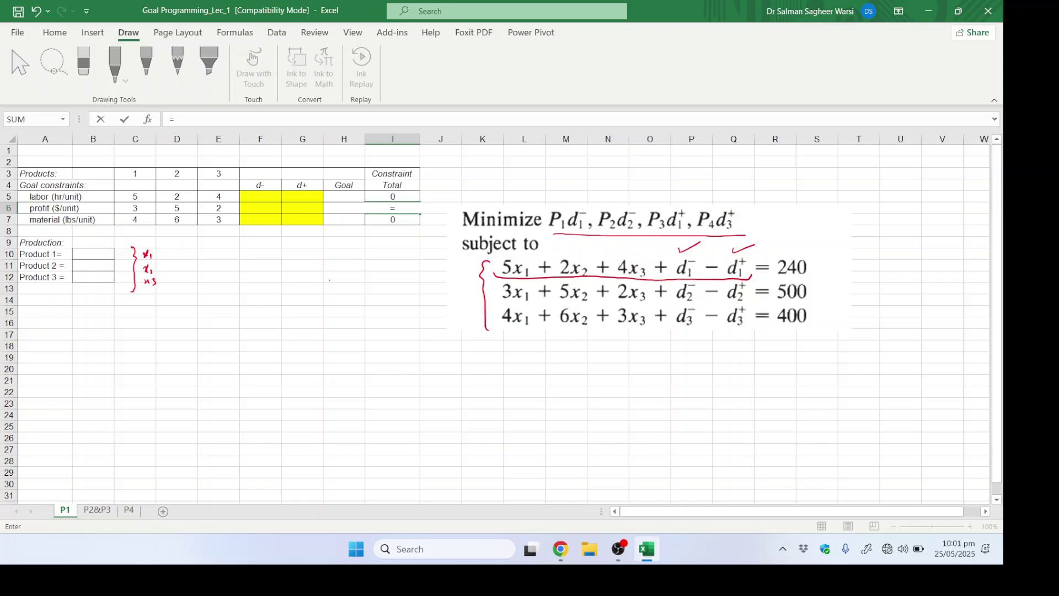
pyautogui.press('Left')
pyautogui.press('Left')
pyautogui.press('Left')
pyautogui.press('Left')
pyautogui.press('Left')
pyautogui.press('Left')
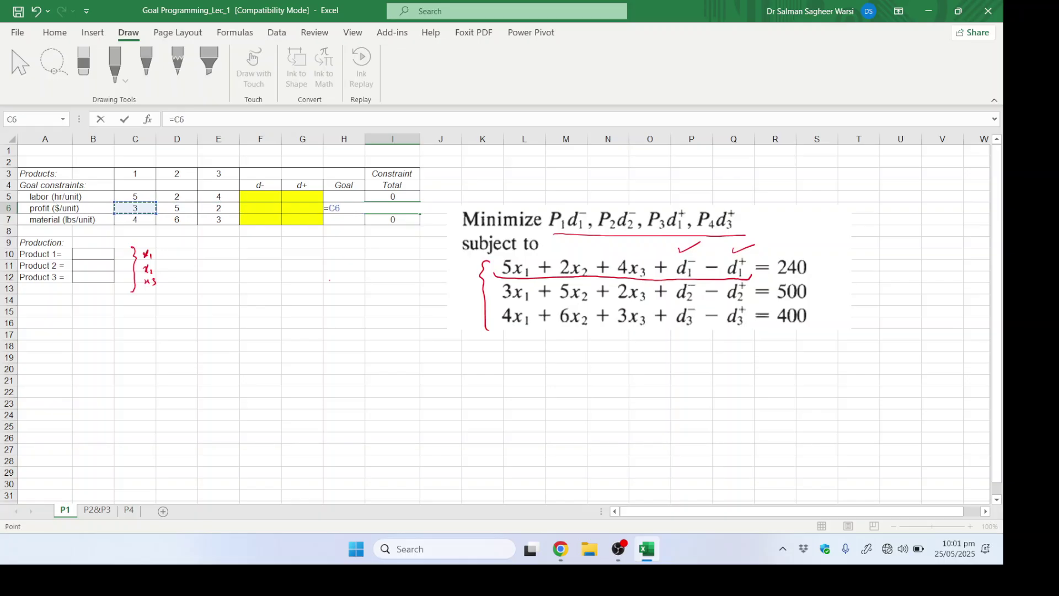
pyautogui.write('*')
pyautogui.press('Left')
pyautogui.press('Left')
pyautogui.press('Left')
pyautogui.click(45, 231)
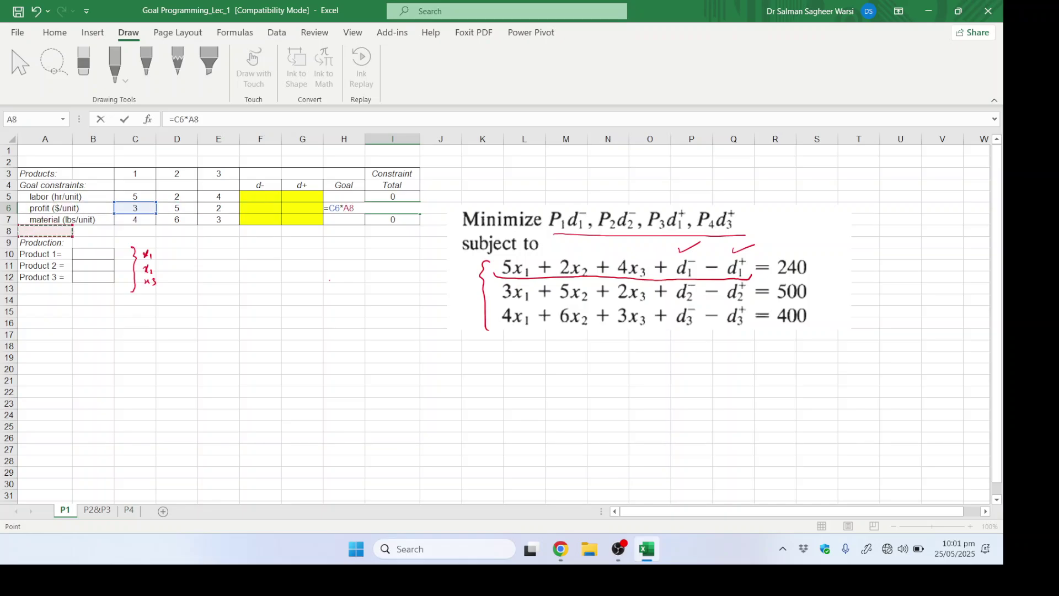
pyautogui.press('Down')
pyautogui.press('Right')
pyautogui.press('Down')
# Step: Extend the profit total formula in I6 with the product 2 term +D6*B11
pyautogui.write('+')
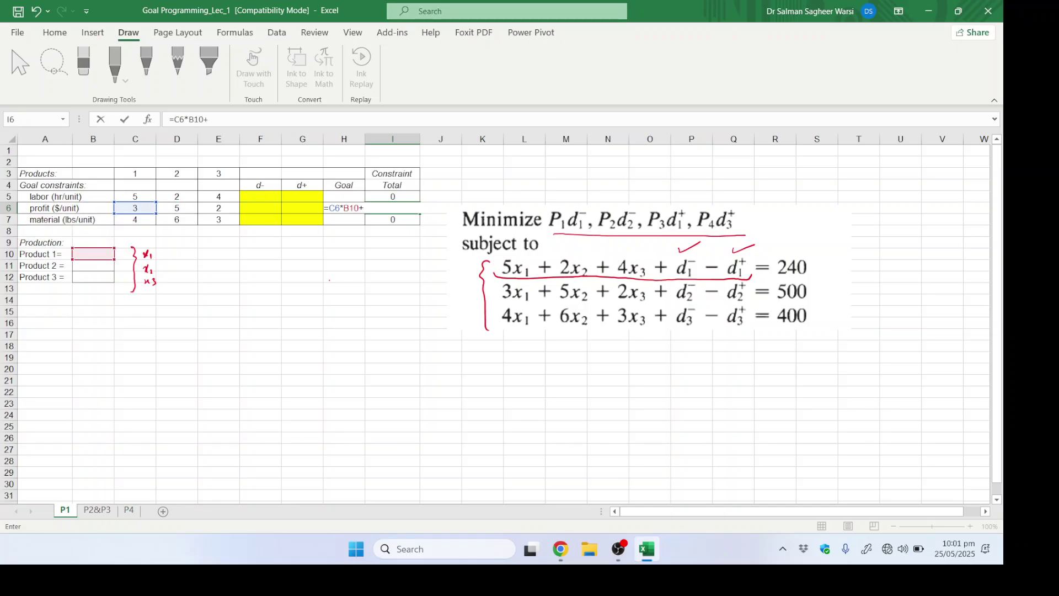
pyautogui.press('Left')
pyautogui.press('Left')
pyautogui.press('Left')
pyautogui.press('Left')
pyautogui.press('Left')
pyautogui.write('*')
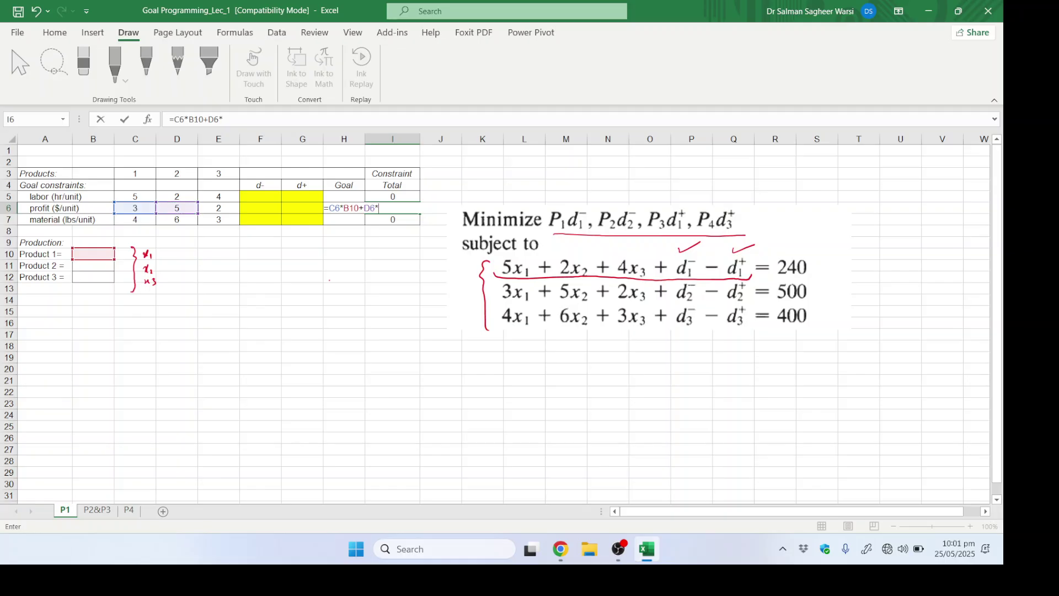
pyautogui.press('Left')
pyautogui.press('Left')
pyautogui.press('Left')
pyautogui.press('Left')
pyautogui.press('Down')
pyautogui.press('Down')
pyautogui.press('Down')
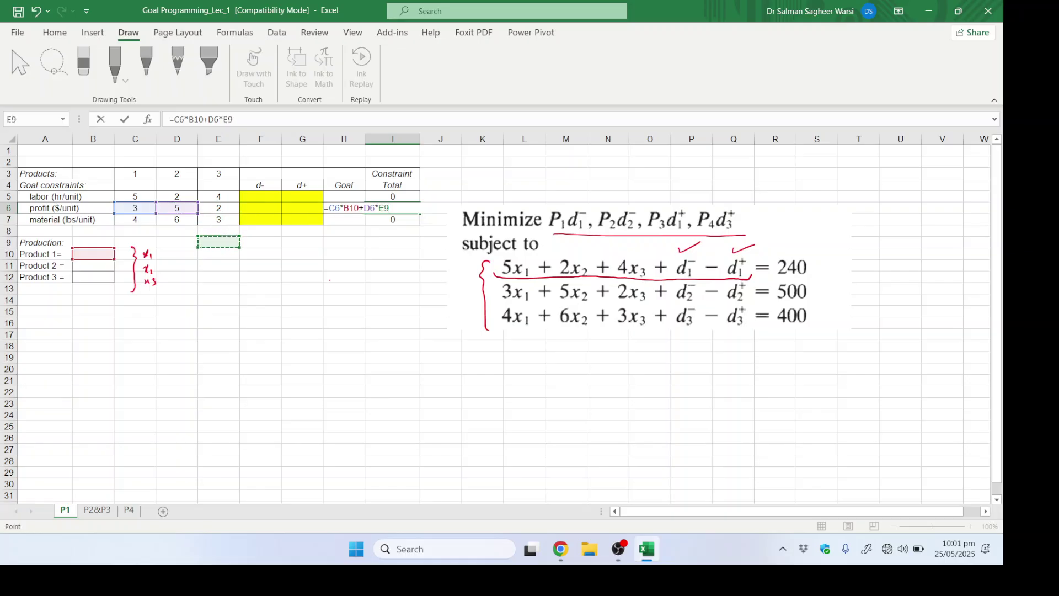
pyautogui.press('Left')
pyautogui.press('Left')
pyautogui.press('Left')
pyautogui.press('Down')
pyautogui.press('Down')
pyautogui.press('Down')
pyautogui.press('Up')
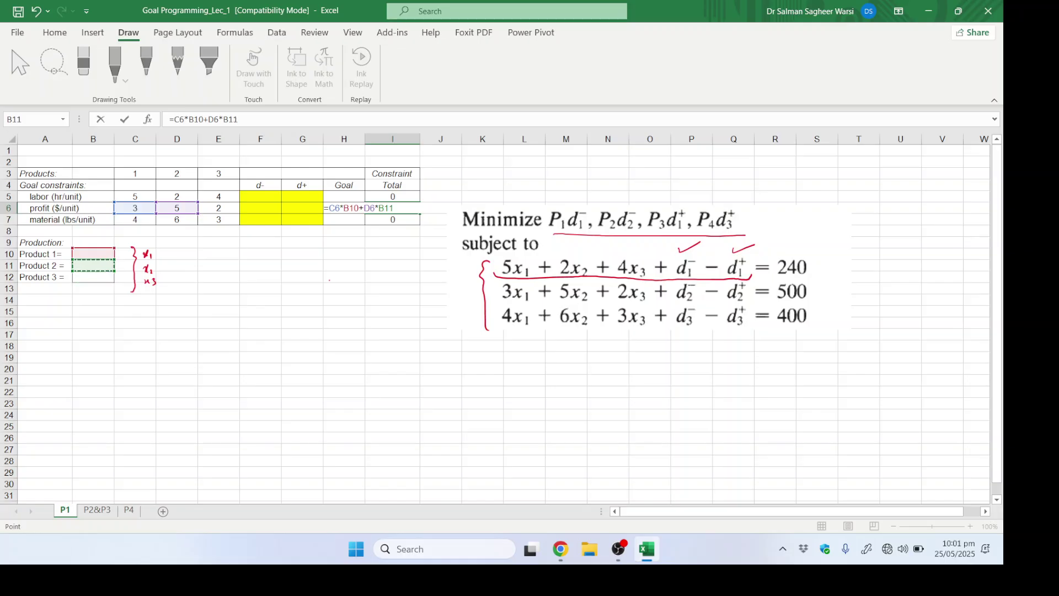
# Step: Add the product 3 profit term +E6*B12 to the formula in I6
pyautogui.write('+')
pyautogui.press('Left')
pyautogui.press('Left')
pyautogui.press('Left')
pyautogui.press('Left')
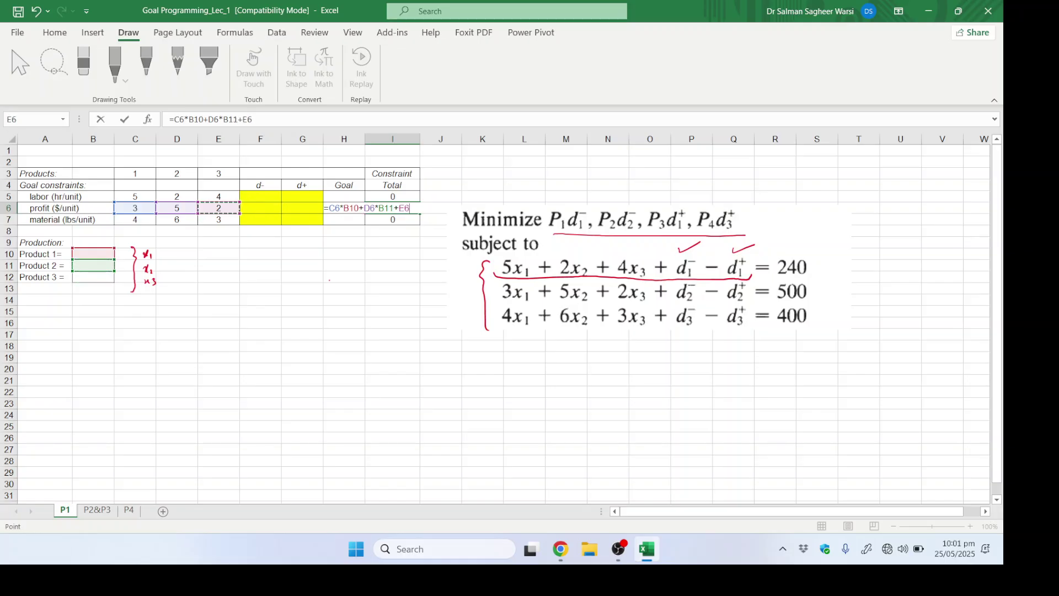
pyautogui.write('*')
pyautogui.press('Left')
pyautogui.press('Left')
pyautogui.press('Left')
pyautogui.press('Left')
pyautogui.press('Left')
pyautogui.press('Left')
pyautogui.press('Left')
pyautogui.press('Down')
pyautogui.press('Down')
pyautogui.press('Down')
pyautogui.press('Down')
pyautogui.press('Down')
pyautogui.press('Down')
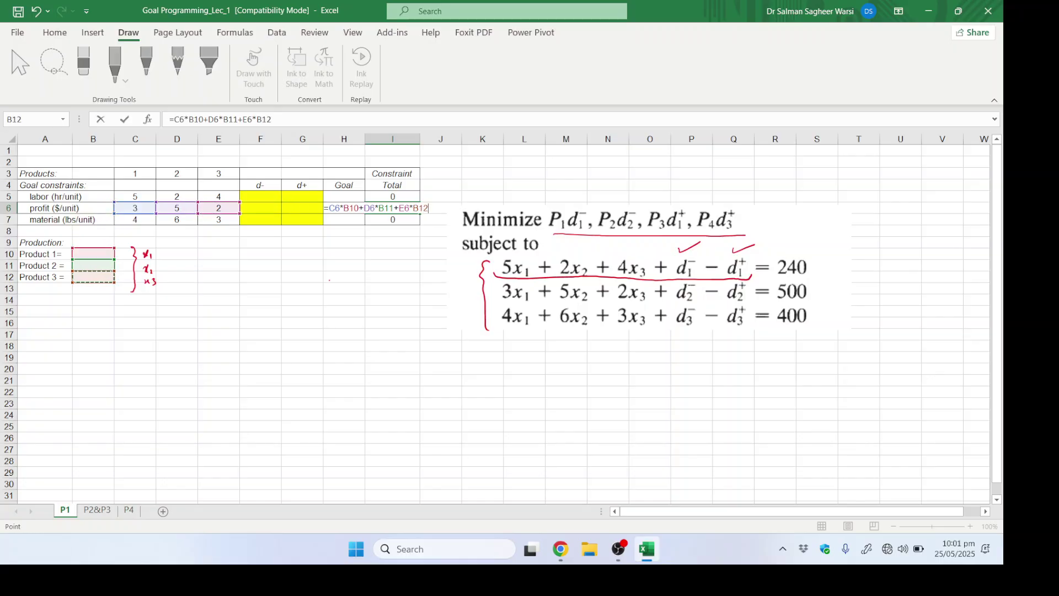
# Step: Complete the profit constraint total in I6 by adding the deviation cells as +F6-G6
pyautogui.write('+')
pyautogui.press('Left')
pyautogui.press('Left')
pyautogui.press('Left')
pyautogui.write('-')
pyautogui.click(302, 208)
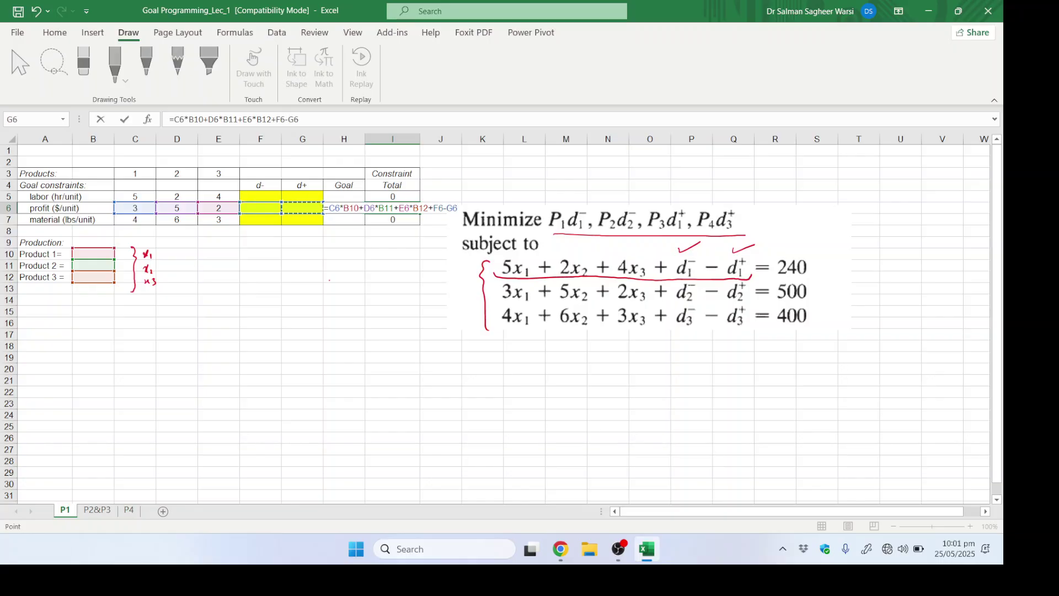
pyautogui.press('Return')
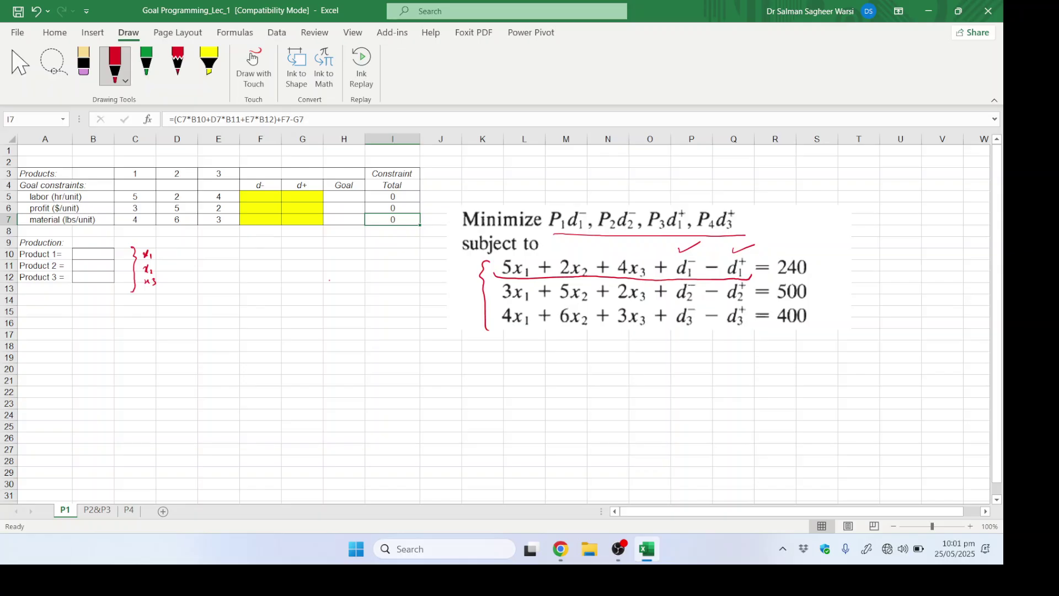
# Step: Examine the material constraint total formula in cell I7 and the cells it references
pyautogui.click(393, 231)
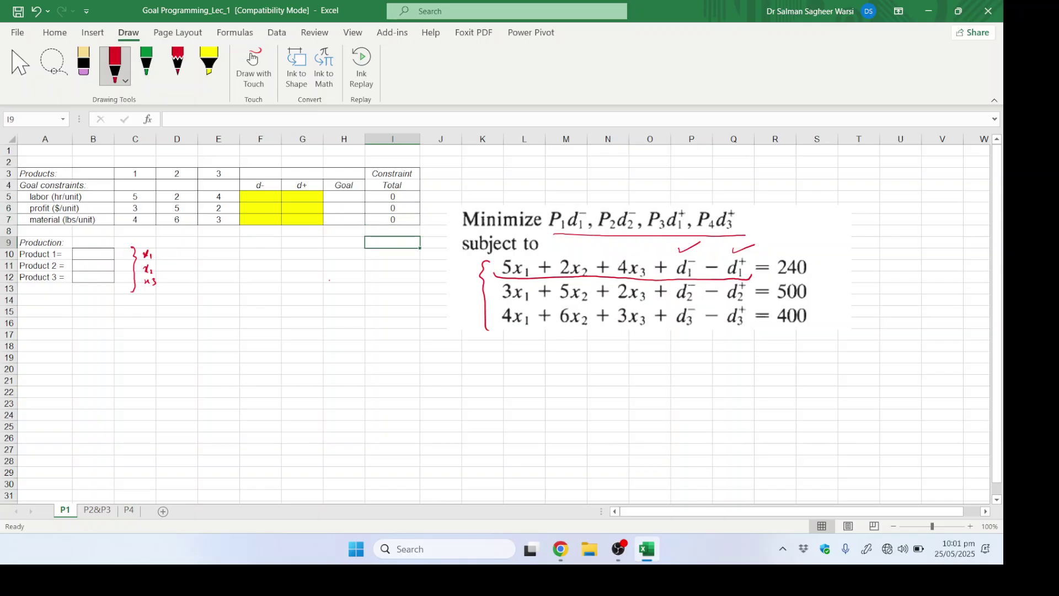
pyautogui.click(392, 220)
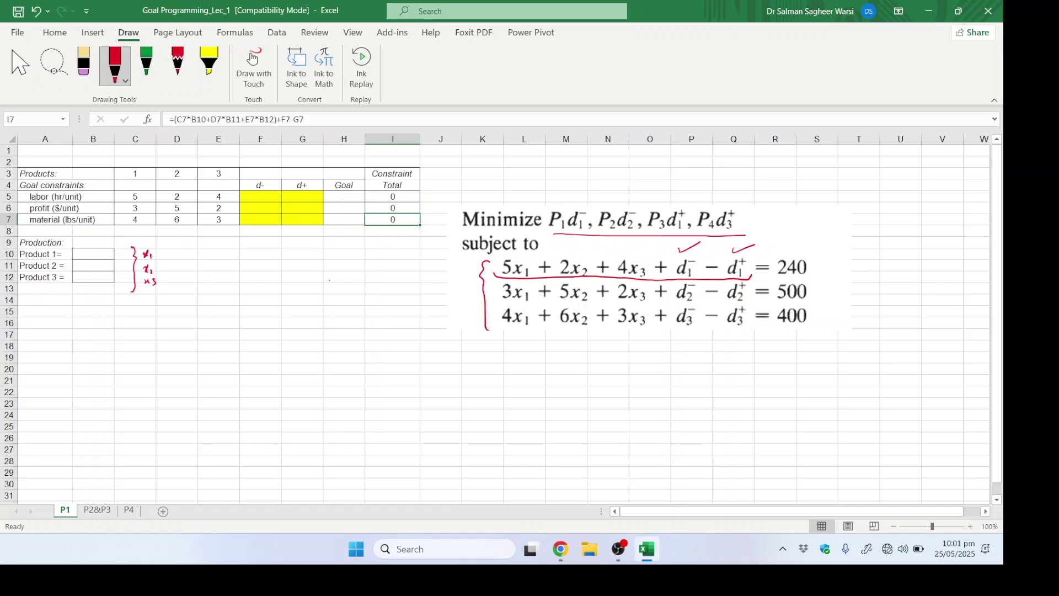
pyautogui.press('F2')
pyautogui.press('Return')
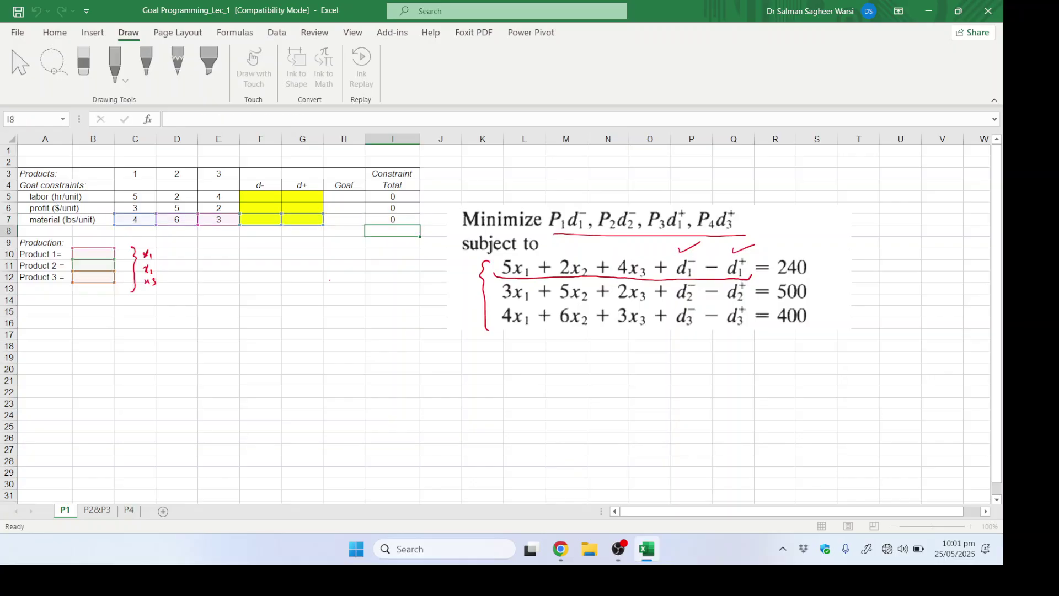
pyautogui.press('Up')
pyautogui.press('Up')
pyautogui.press('Up')
pyautogui.press('Up')
pyautogui.press('Down')
pyautogui.press('Down')
pyautogui.press('Down')
pyautogui.press('Down')
pyautogui.press('Down')
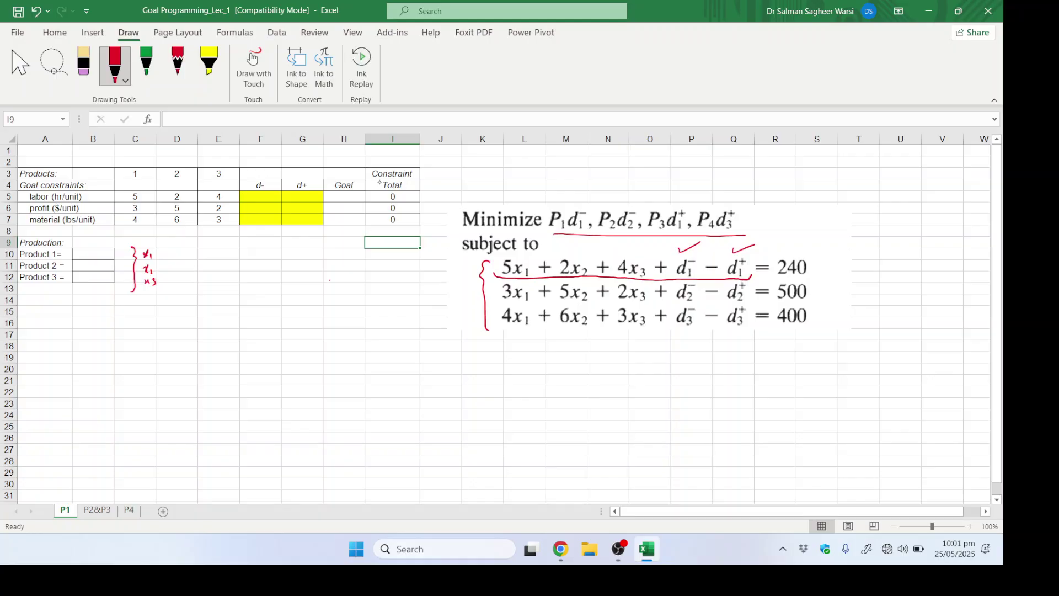
# Step: Circle P1d1- in the objective in red ink and handwrite d1-, d2-, d1+ and d3+ in yellow cells F5, F6, G5 and G7
pyautogui.moveTo(584, 202)
pyautogui.mouseDown()
pyautogui.moveTo(544, 196)
pyautogui.moveTo(552, 231)
pyautogui.moveTo(581, 238)
pyautogui.moveTo(586, 199)
pyautogui.mouseUp()
pyautogui.moveTo(279, 191)
pyautogui.mouseDown()
pyautogui.moveTo(242, 190)
pyautogui.moveTo(257, 200)
pyautogui.mouseUp()
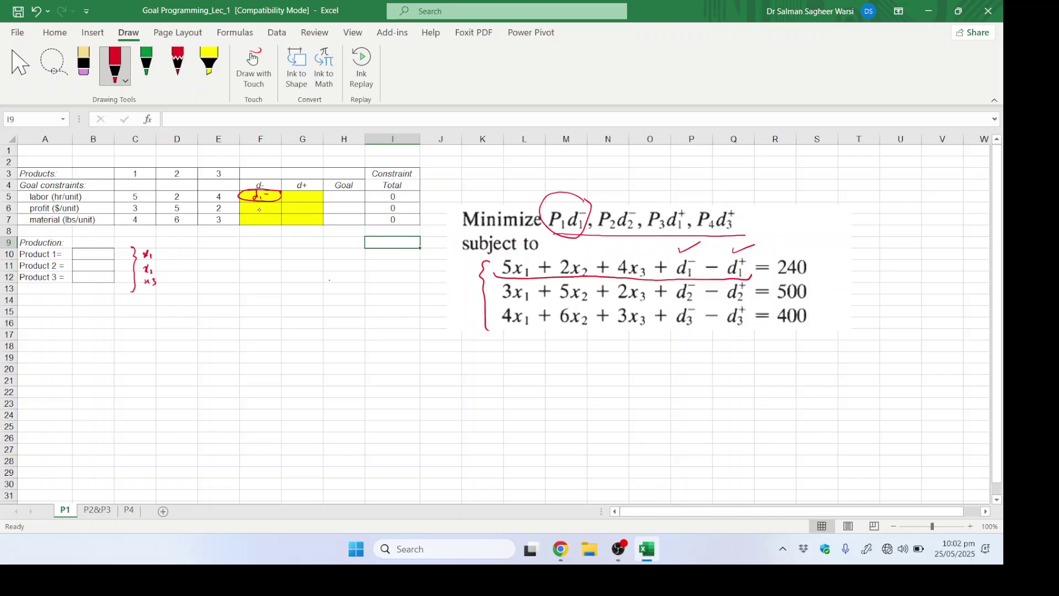
pyautogui.moveTo(260, 209); pyautogui.dragTo(258, 203)
pyautogui.moveTo(307, 198); pyautogui.dragTo(307, 199)
pyautogui.moveTo(302, 218); pyautogui.dragTo(308, 220)
pyautogui.click(263, 346)
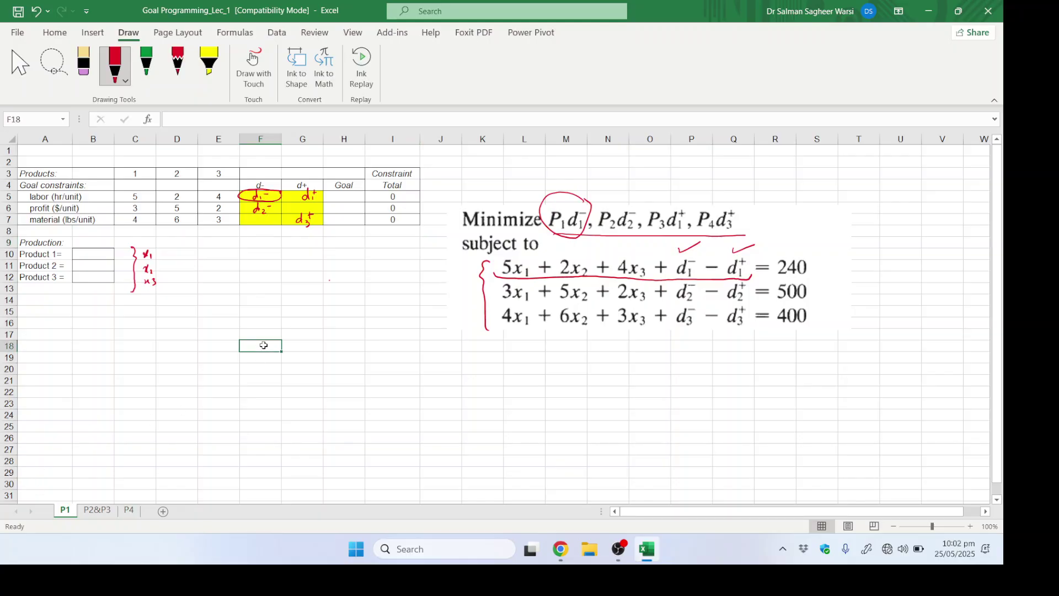
pyautogui.click(279, 34)
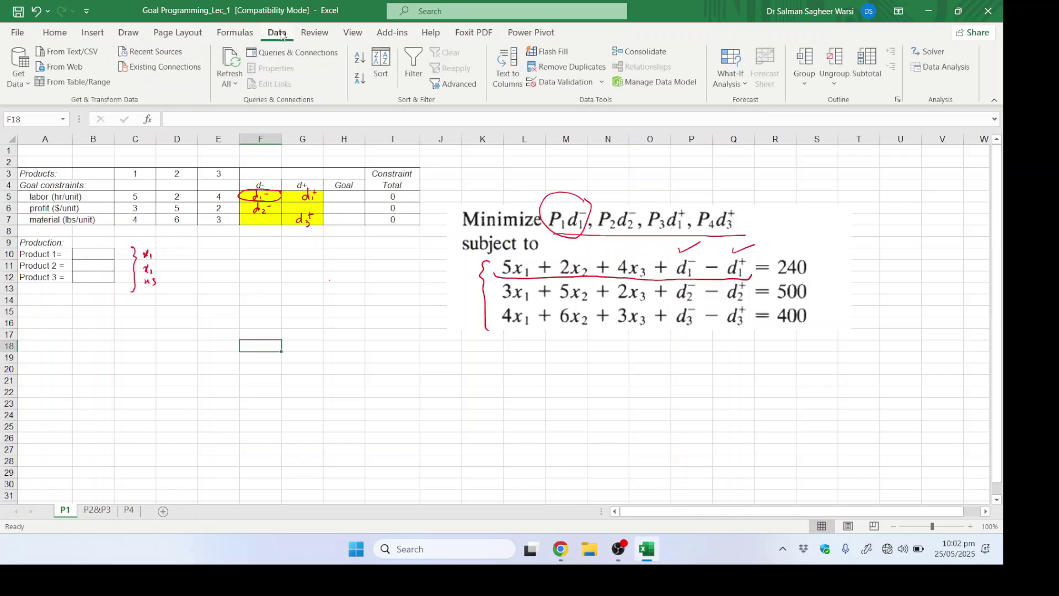
pyautogui.click(932, 52)
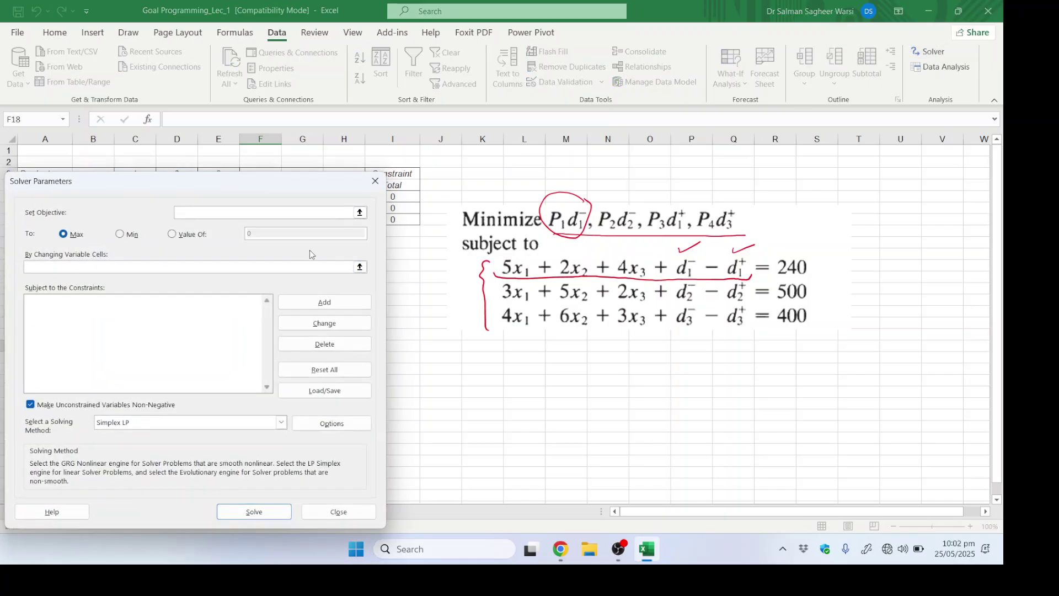
pyautogui.moveTo(280, 187); pyautogui.dragTo(734, 135)
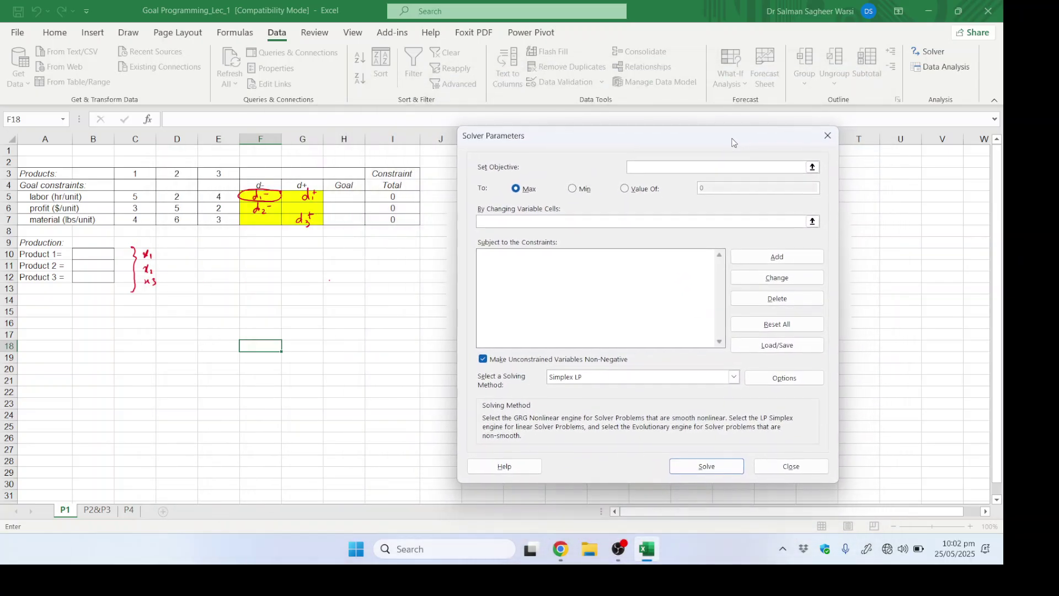
pyautogui.click(657, 171)
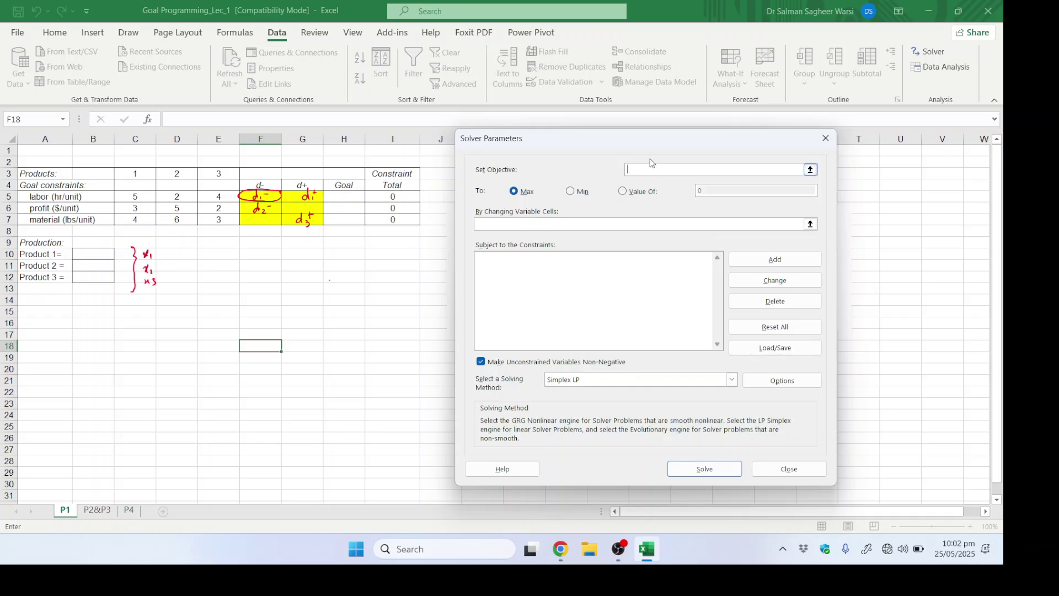
pyautogui.moveTo(648, 134); pyautogui.dragTo(657, 229)
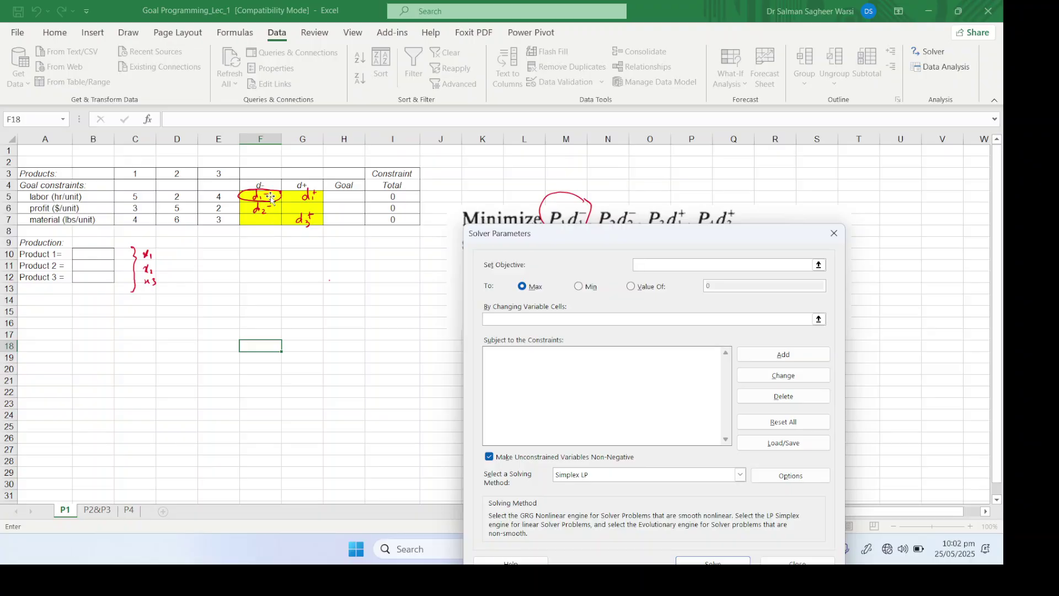
pyautogui.click(215, 199)
pyautogui.press('Right')
pyautogui.click(839, 241)
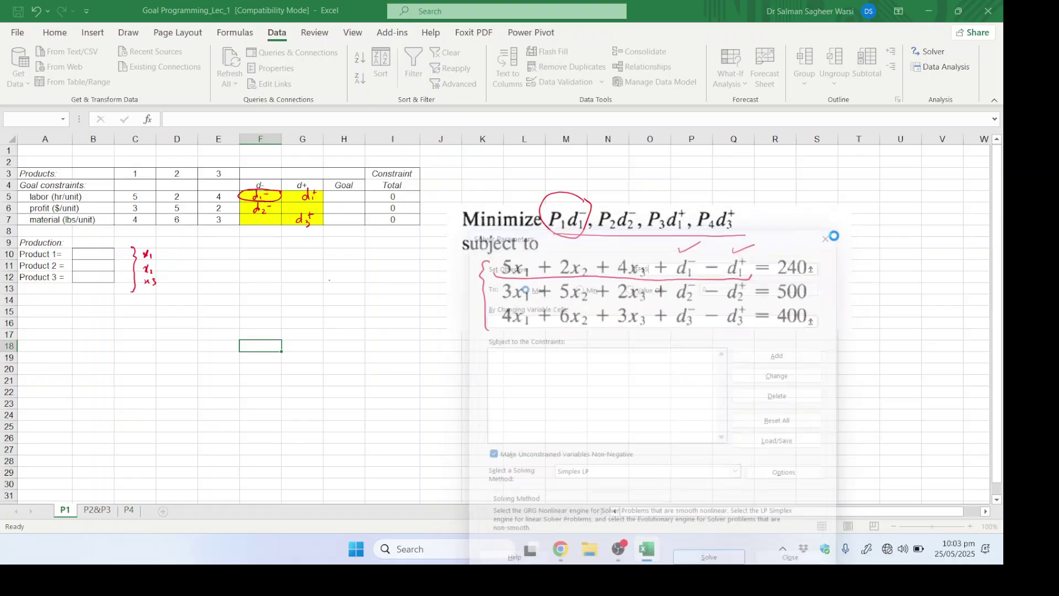
# Step: Delete the handwritten d1-, d2-, d1+ and d3+ ink labels from the yellow cells F5, F6, G5 and G7
pyautogui.click(273, 199)
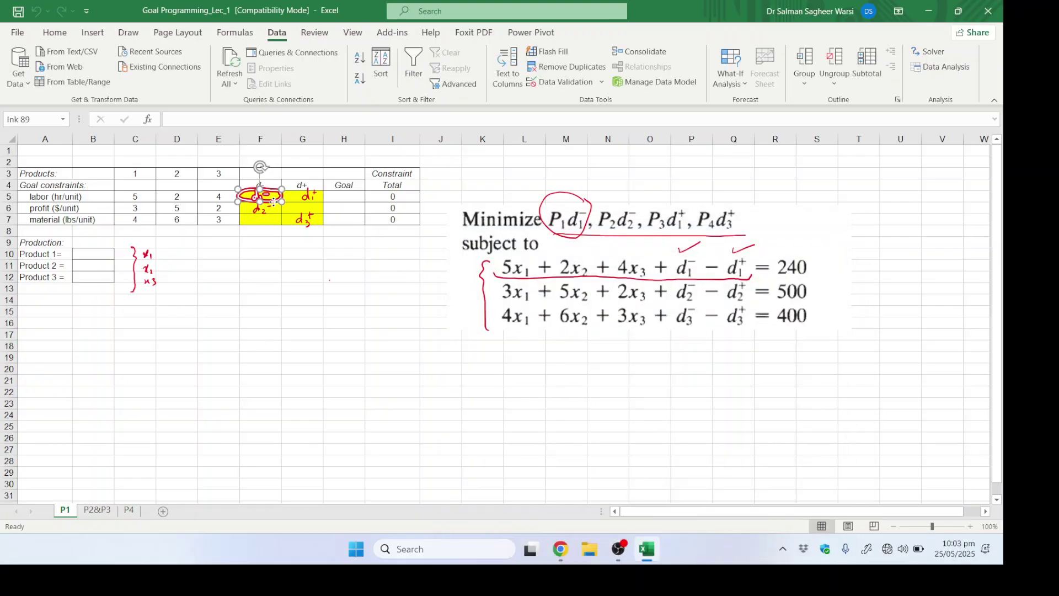
pyautogui.press('Delete')
pyautogui.click(269, 208)
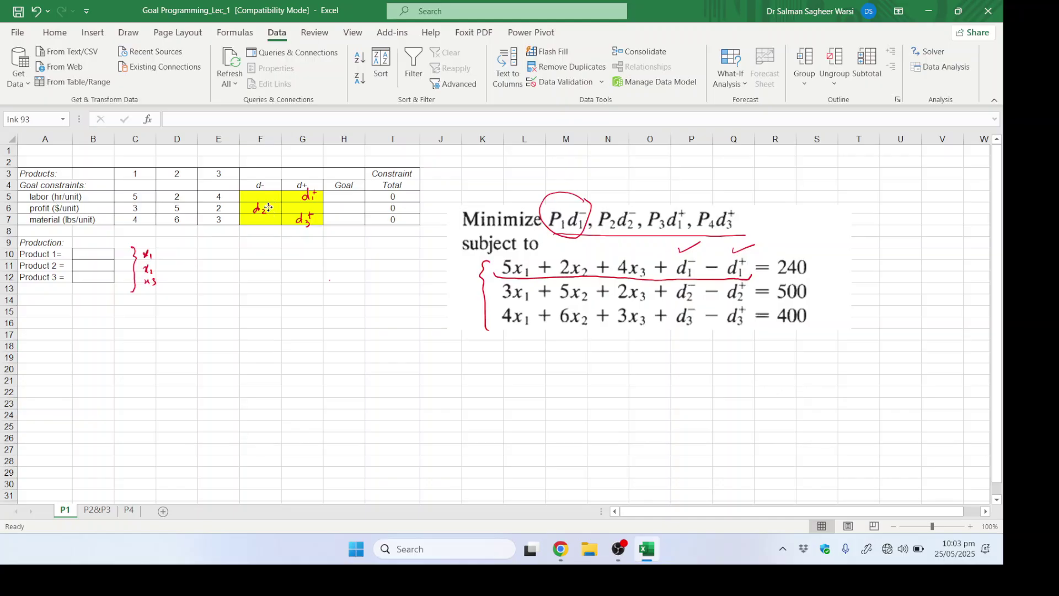
pyautogui.press('Delete')
pyautogui.click(303, 198)
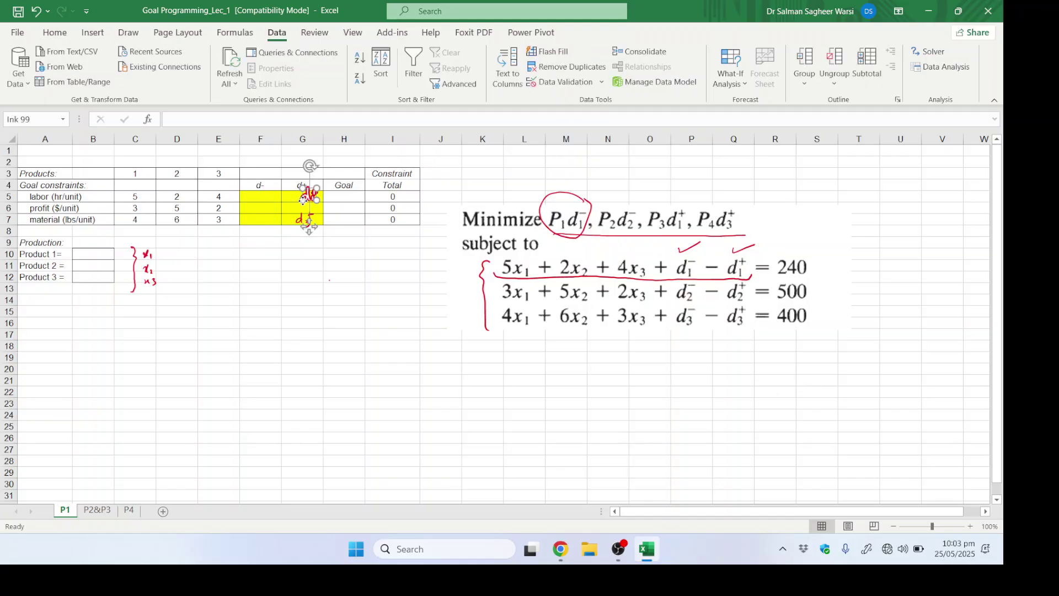
pyautogui.press('Delete')
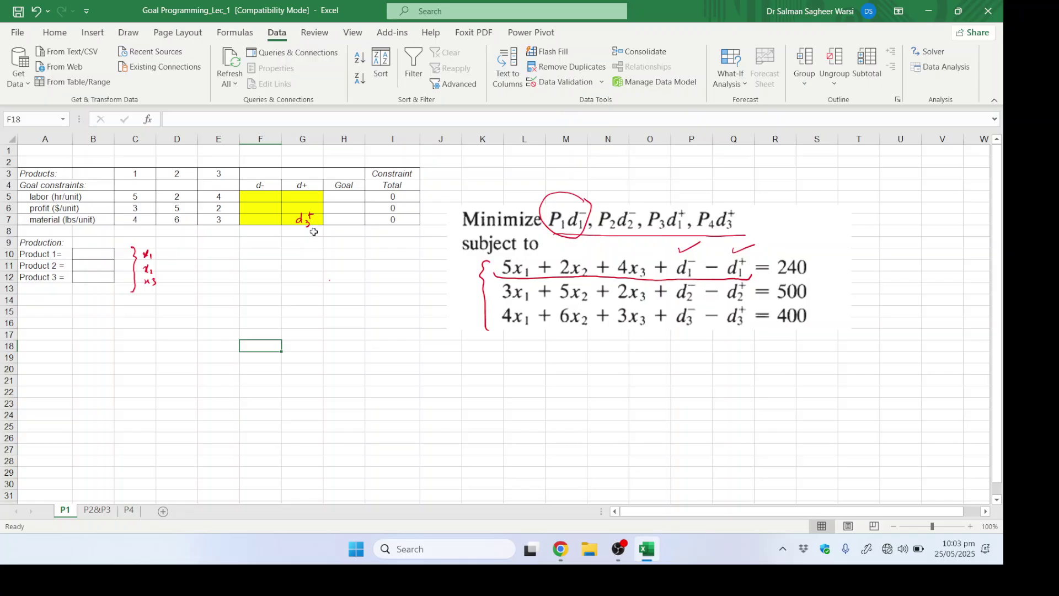
pyautogui.click(305, 219)
pyautogui.press('Delete')
pyautogui.click(310, 217)
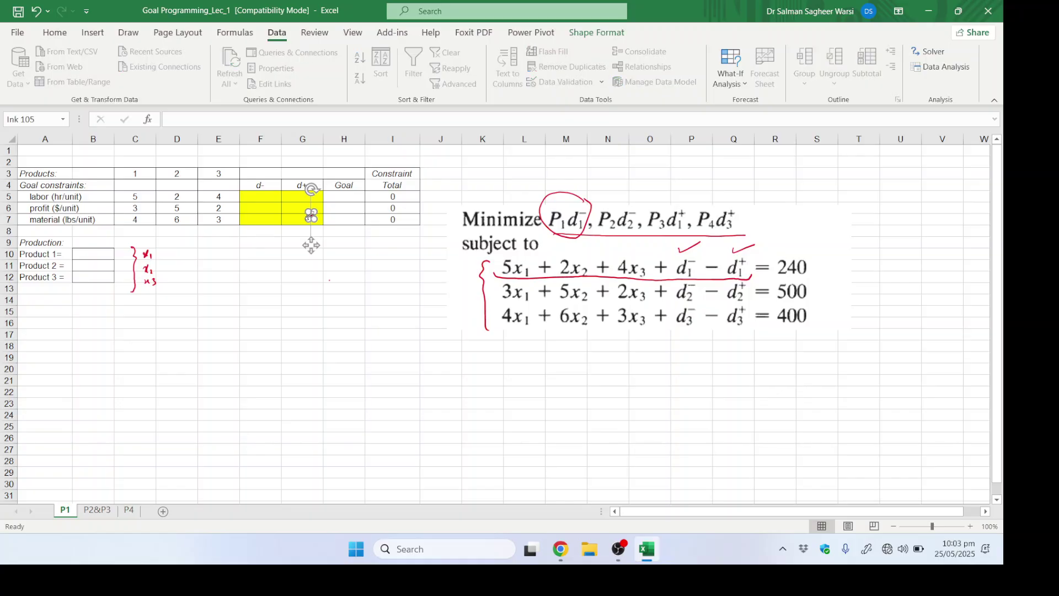
pyautogui.press('Delete')
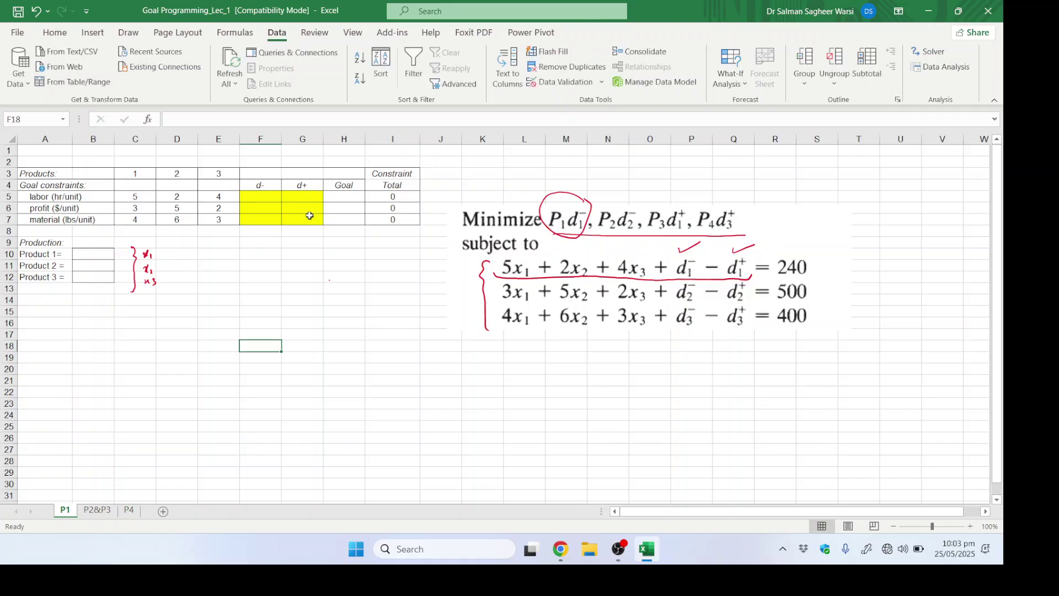
# Step: Set the Solver objective to cell F5, the labor d- deviation, and choose Min
pyautogui.click(930, 51)
pyautogui.press('Delete')
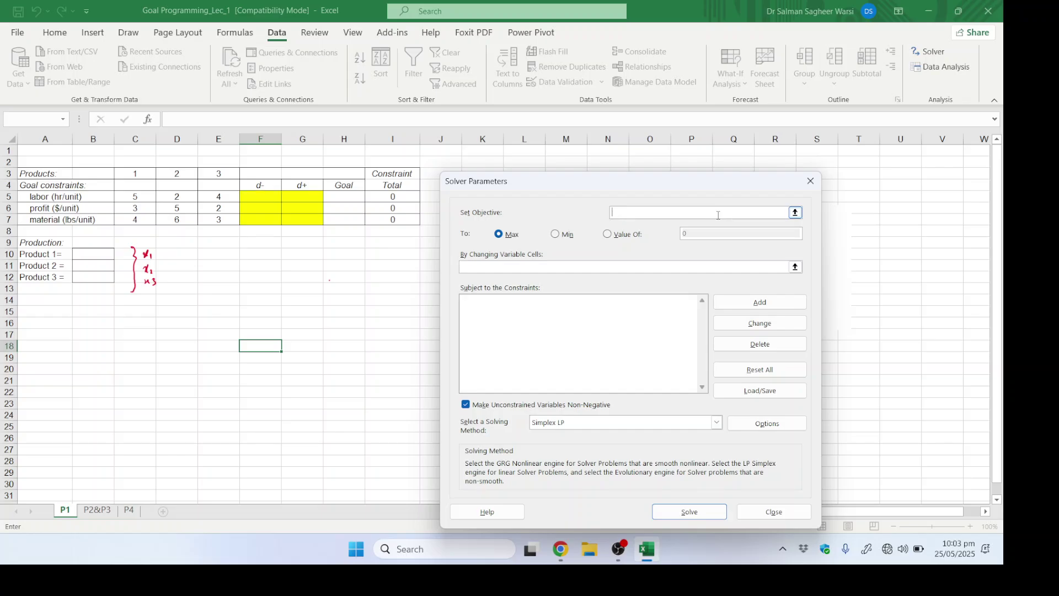
pyautogui.click(252, 199)
pyautogui.click(556, 235)
# Step: Set the Solver changing variable cells to the production cells B10:B12 and the deviation cells F5:G7
pyautogui.click(521, 267)
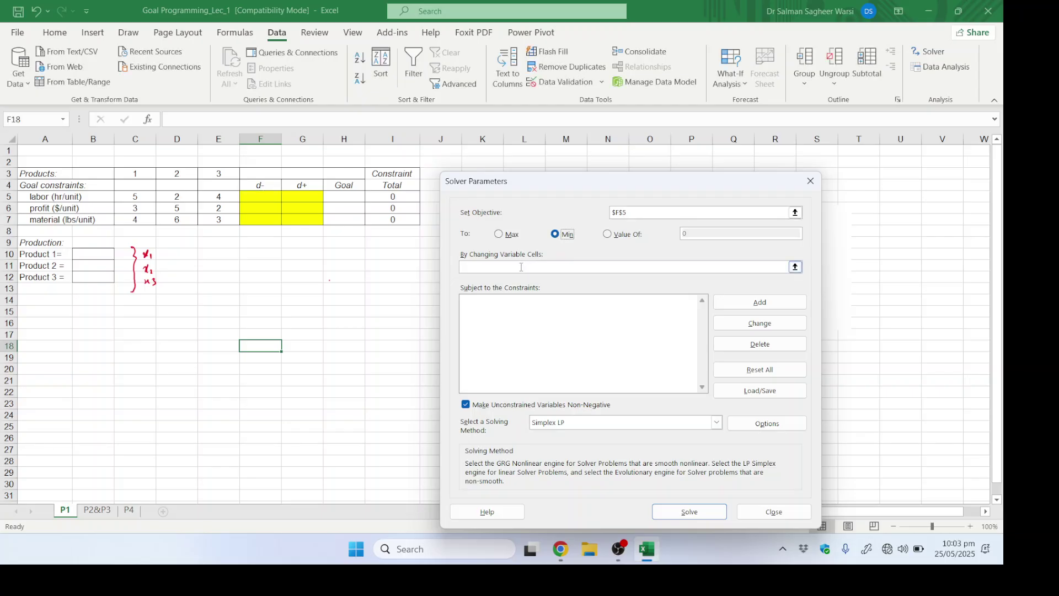
pyautogui.click(520, 267)
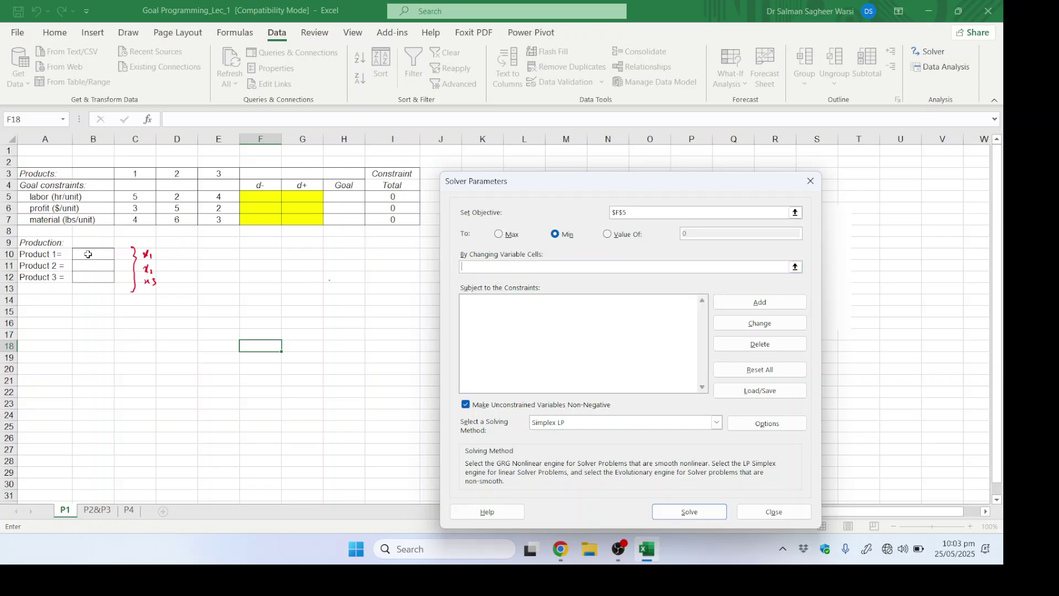
pyautogui.moveTo(88, 254); pyautogui.dragTo(94, 275)
pyautogui.moveTo(257, 196); pyautogui.dragTo(310, 221)
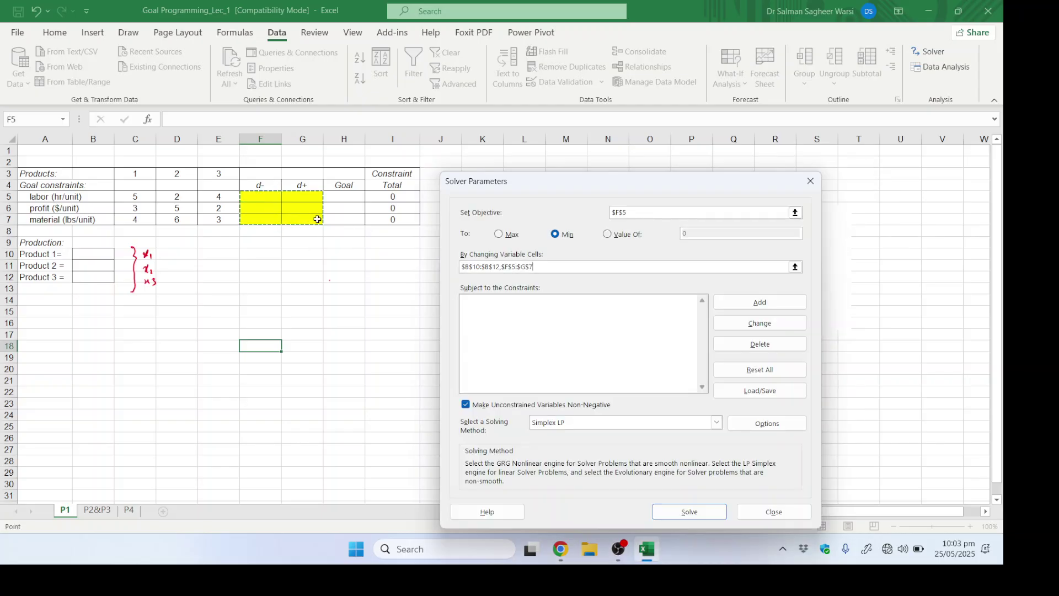
pyautogui.click(728, 306)
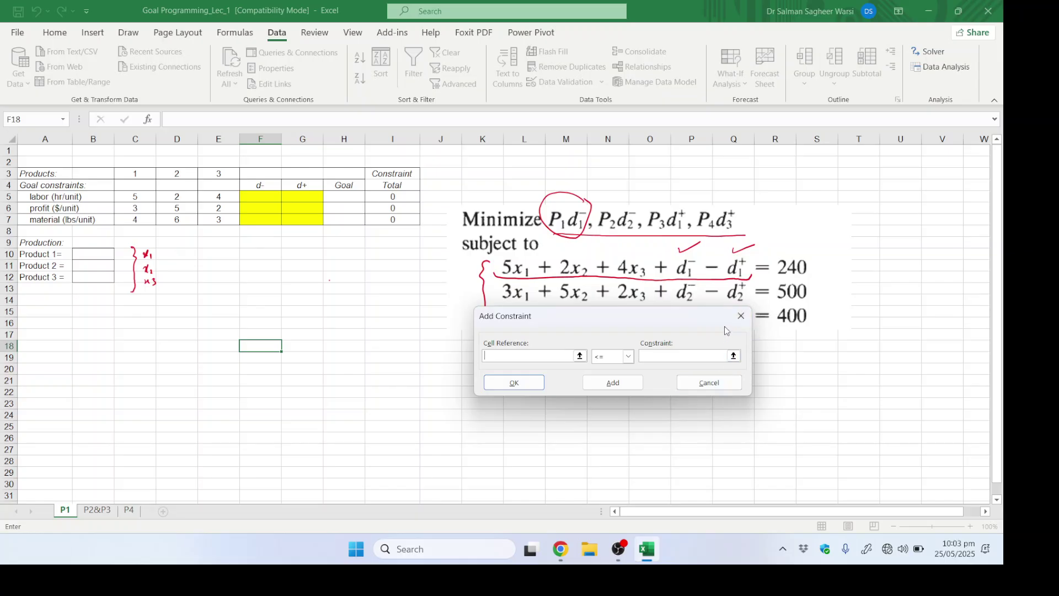
pyautogui.click(741, 317)
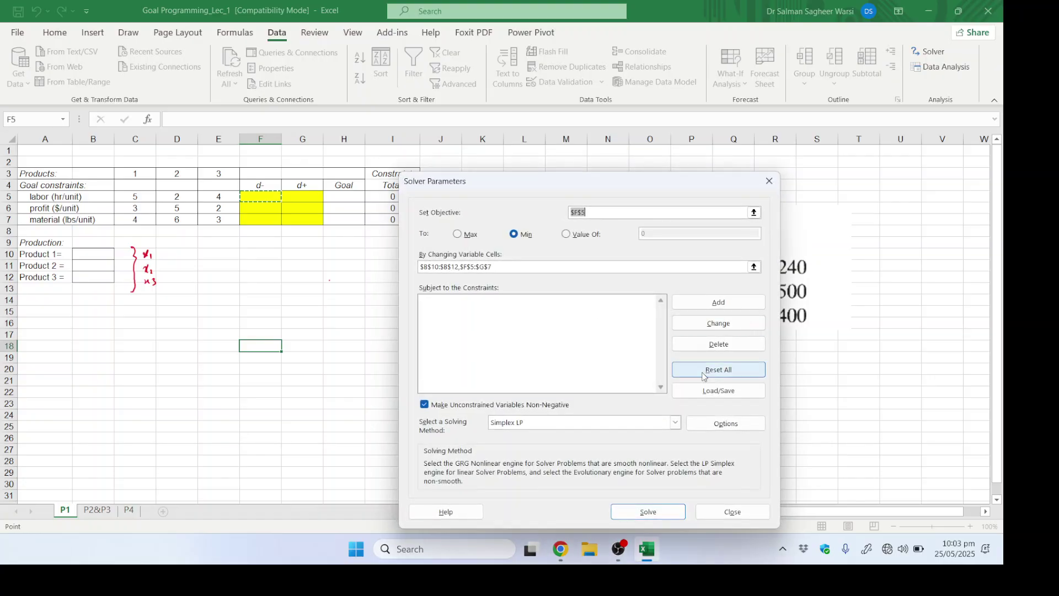
pyautogui.click(733, 513)
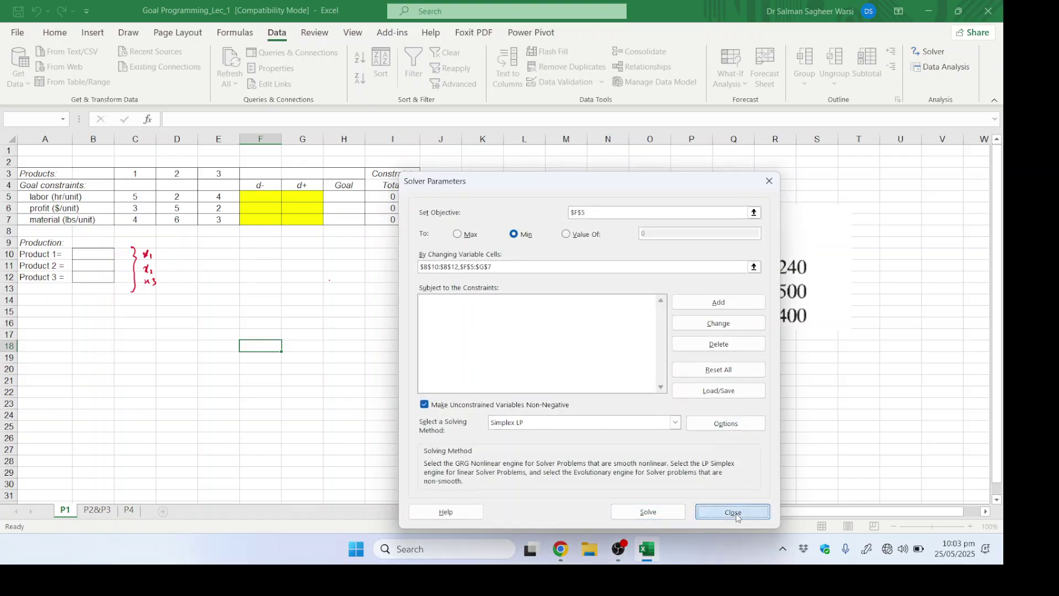
# Step: Examine the labor constraint total formula in cell I5 and the cells it references
pyautogui.click(384, 199)
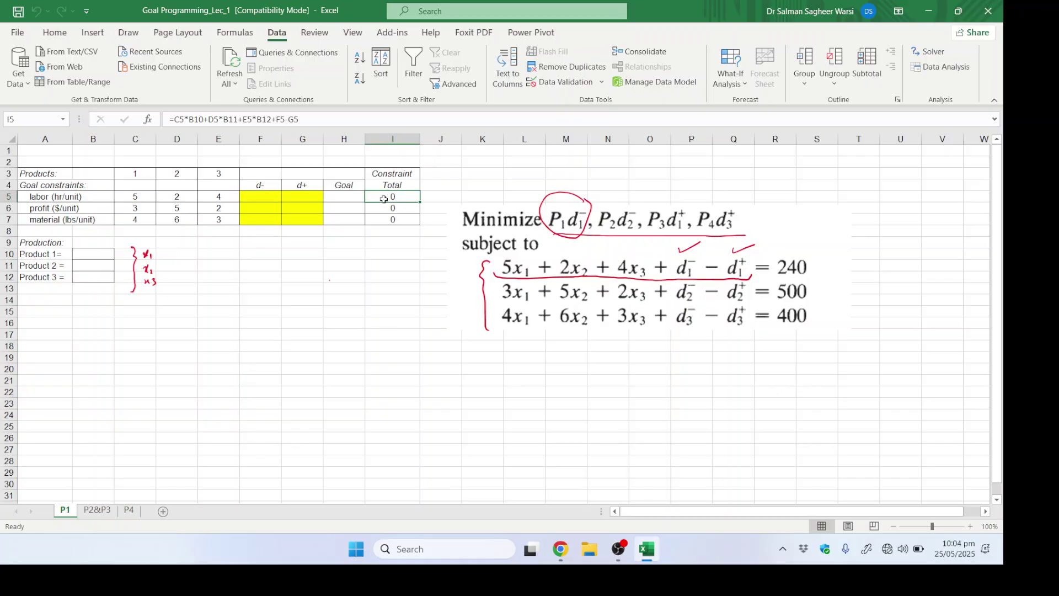
pyautogui.doubleClick(384, 199)
pyautogui.press('Escape')
# Step: Enter the goal values 240 for labor, 500 for profit and 400 for material in H5:H7
pyautogui.press('Left')
pyautogui.click(384, 199)
pyautogui.press('Down')
pyautogui.press('Up')
pyautogui.press('Left')
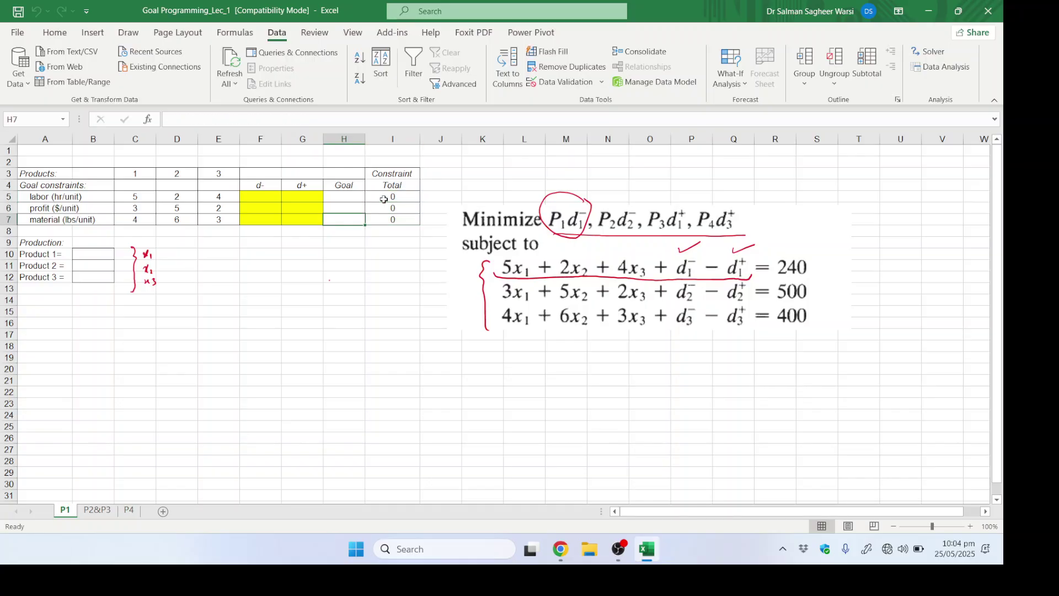
pyautogui.write('240')
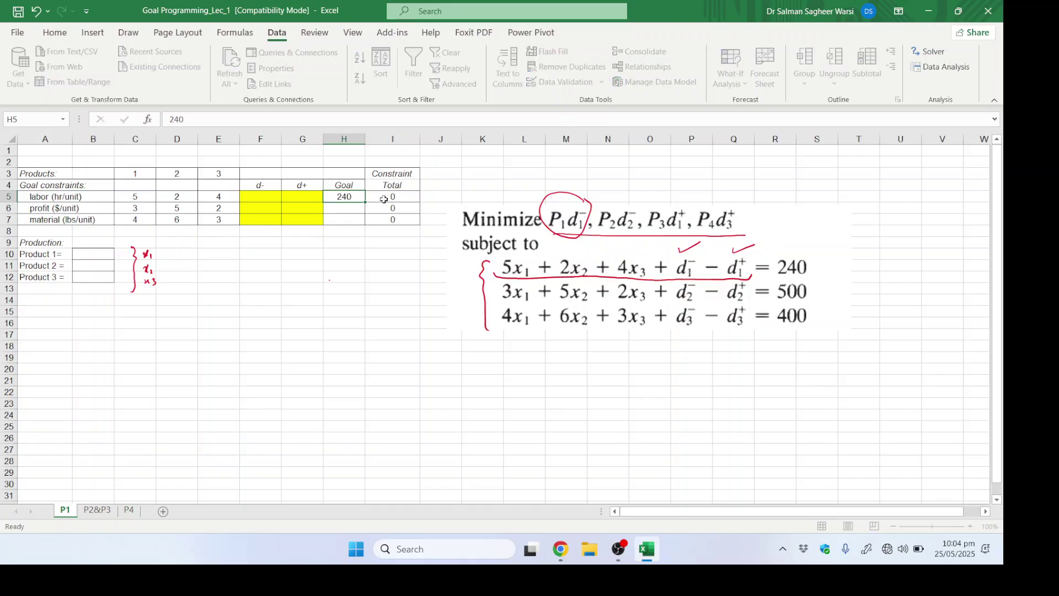
pyautogui.press('Return')
pyautogui.write('500')
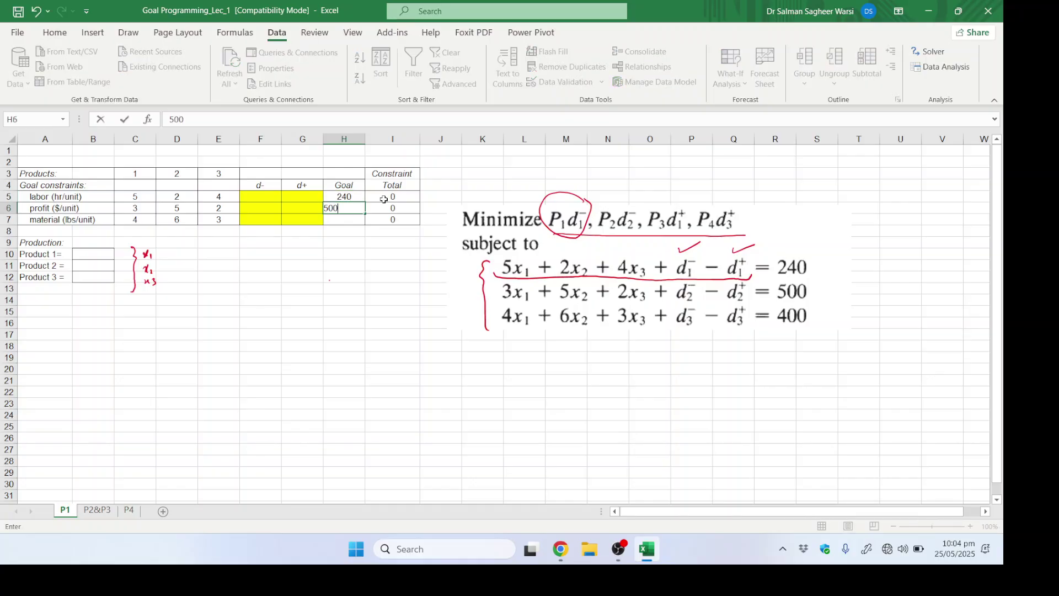
pyautogui.press('Return')
pyautogui.write('400')
pyautogui.press('Return')
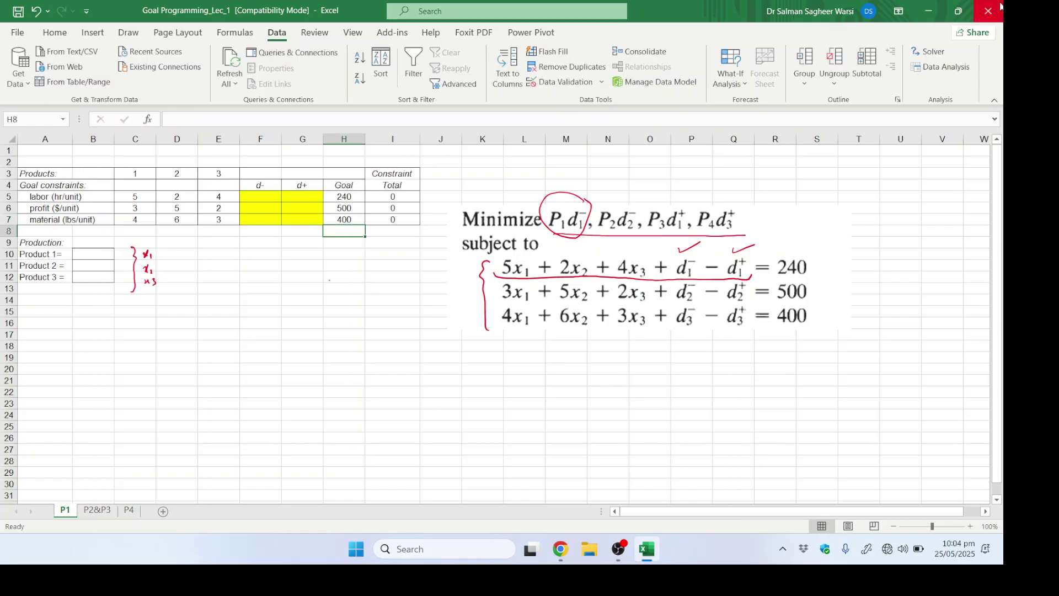
# Step: Add the Solver constraint $I$5:$I$7 = $H$5:$H$7, solve with Simplex LP and keep the solution
pyautogui.click(926, 52)
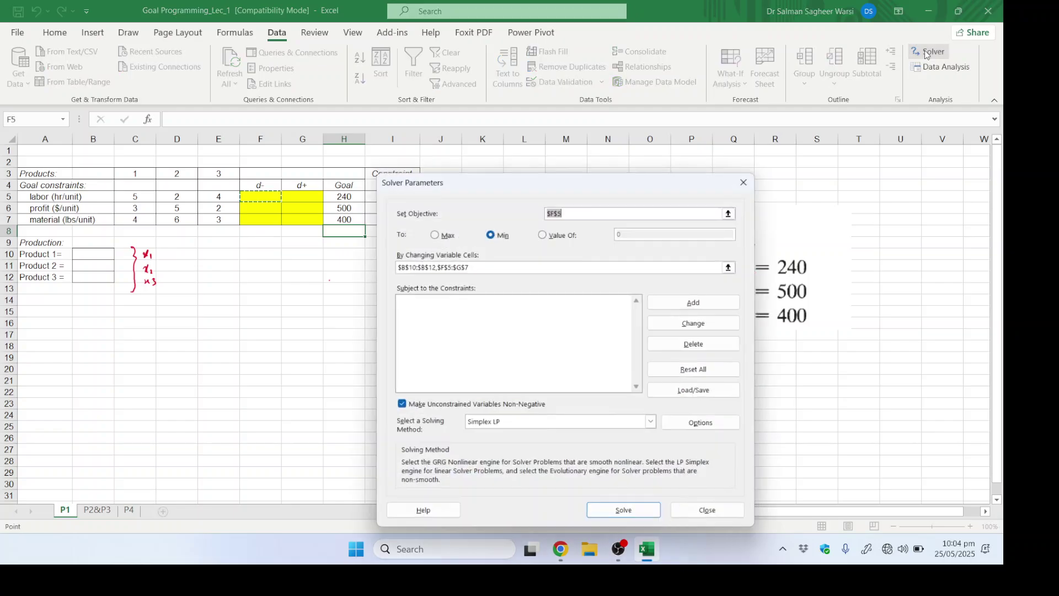
pyautogui.click(679, 306)
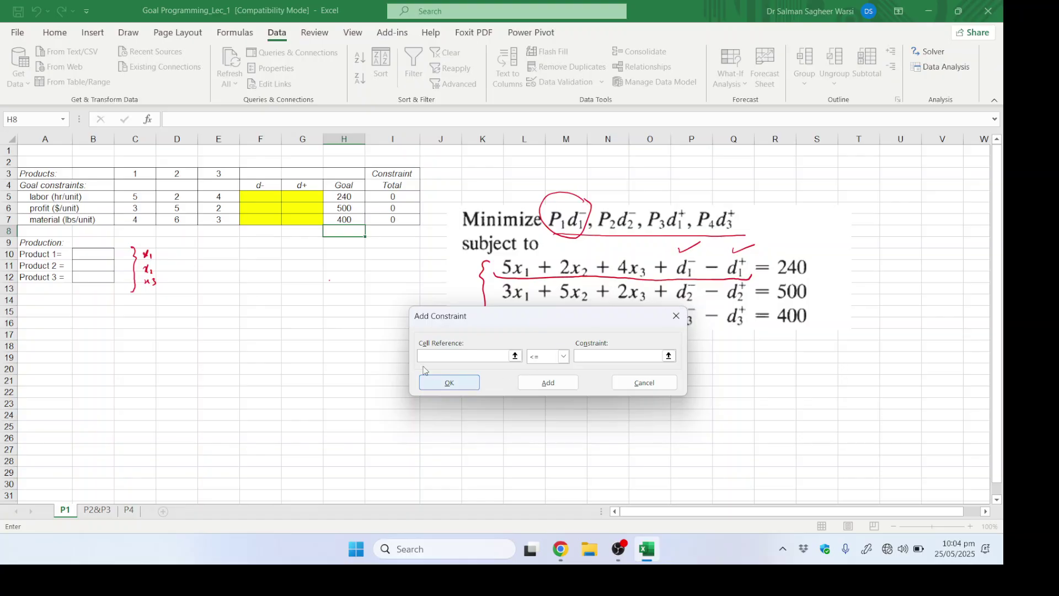
pyautogui.moveTo(393, 193); pyautogui.dragTo(395, 218)
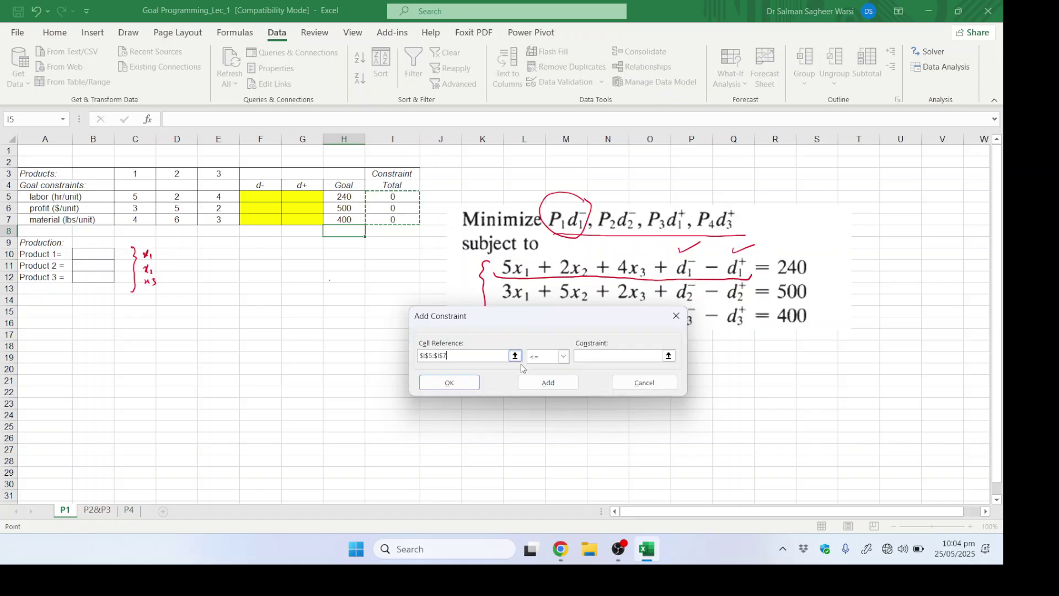
pyautogui.click(542, 360)
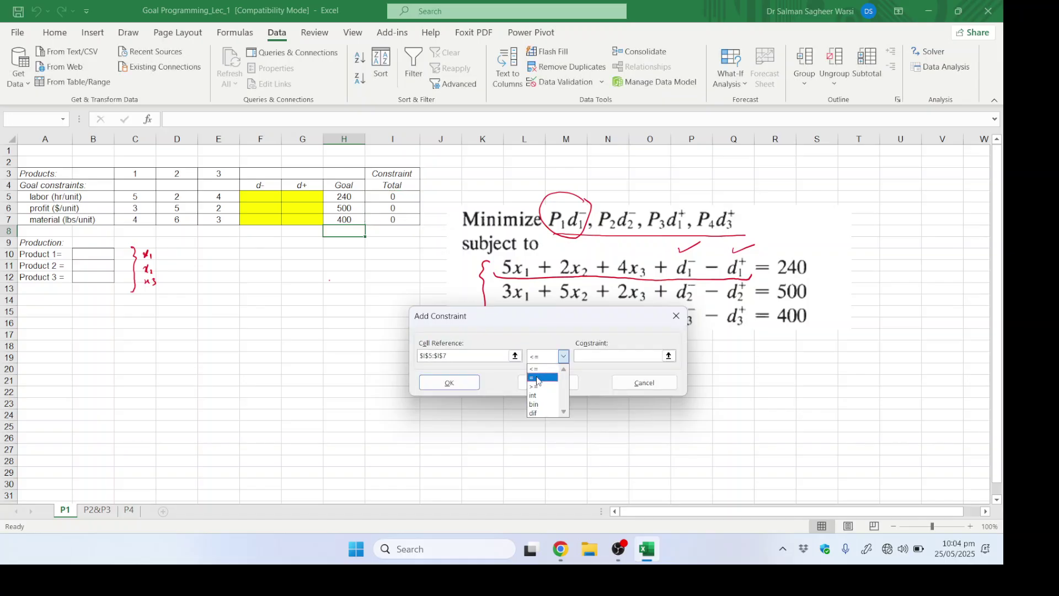
pyautogui.click(539, 378)
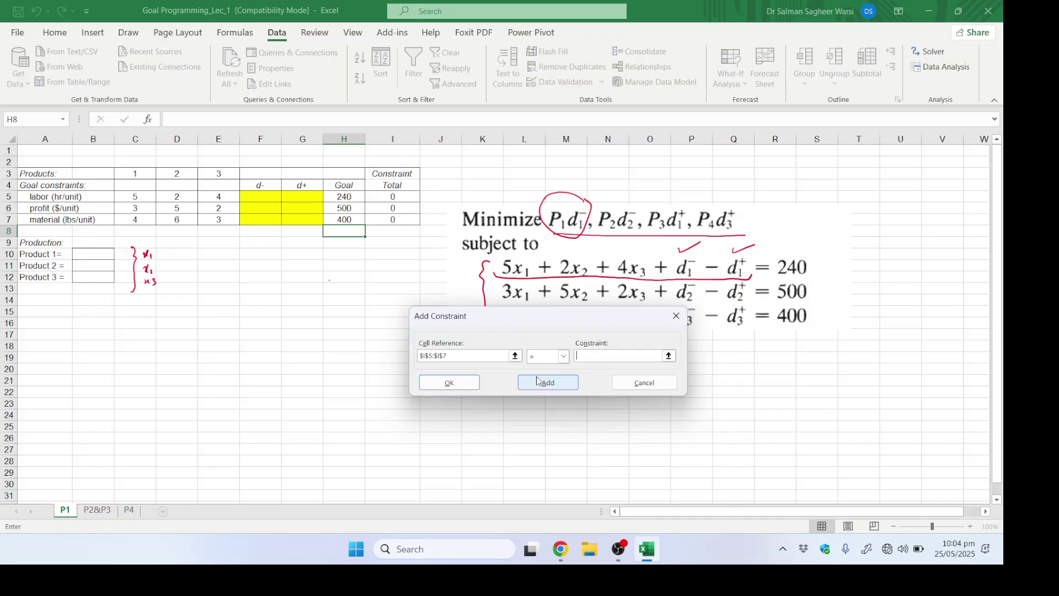
pyautogui.click(347, 197)
pyautogui.moveTo(347, 196); pyautogui.dragTo(346, 219)
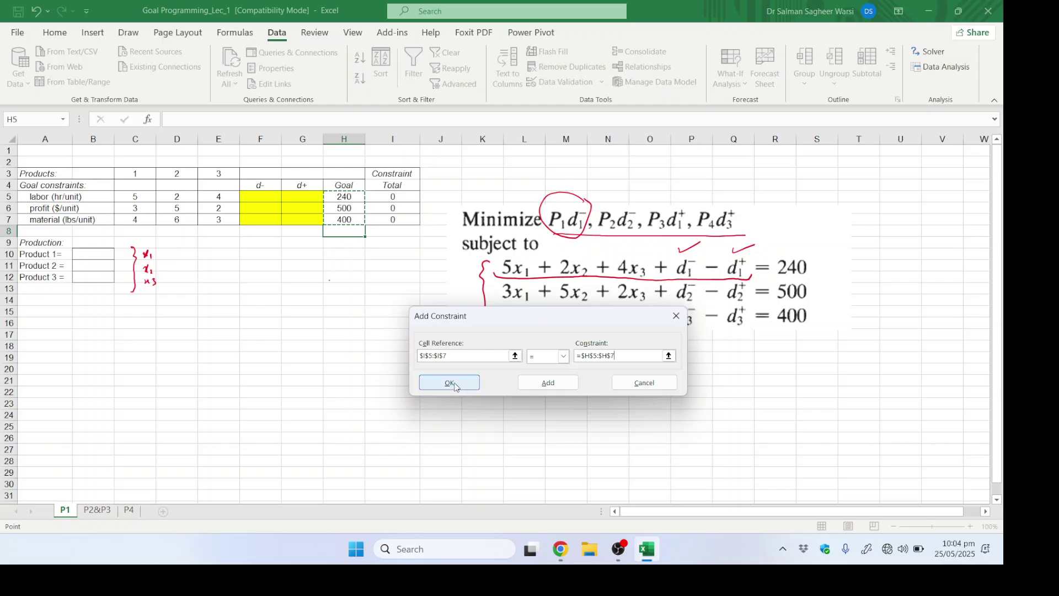
pyautogui.click(430, 382)
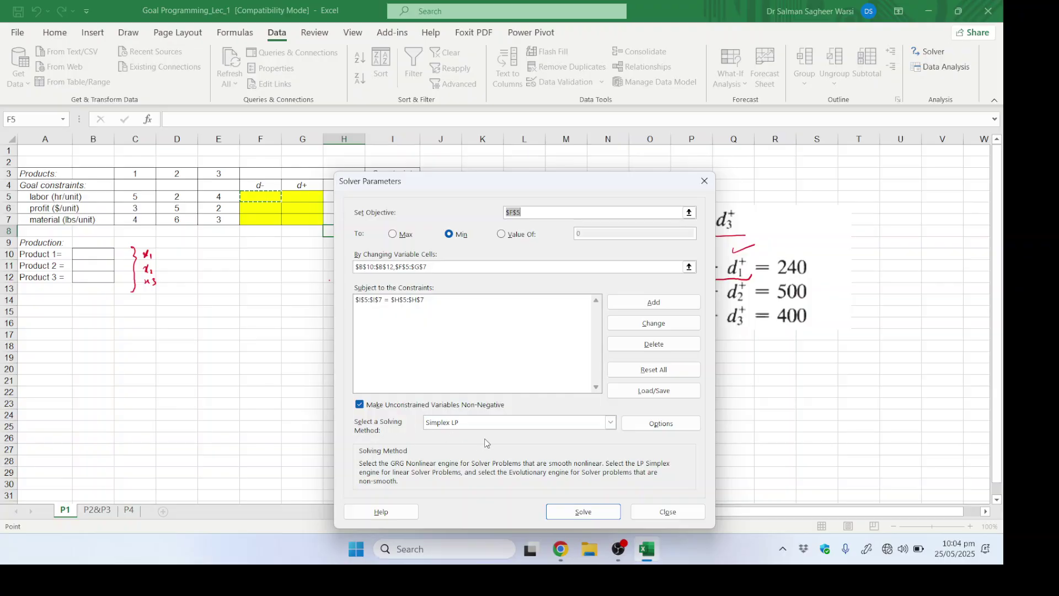
pyautogui.click(573, 512)
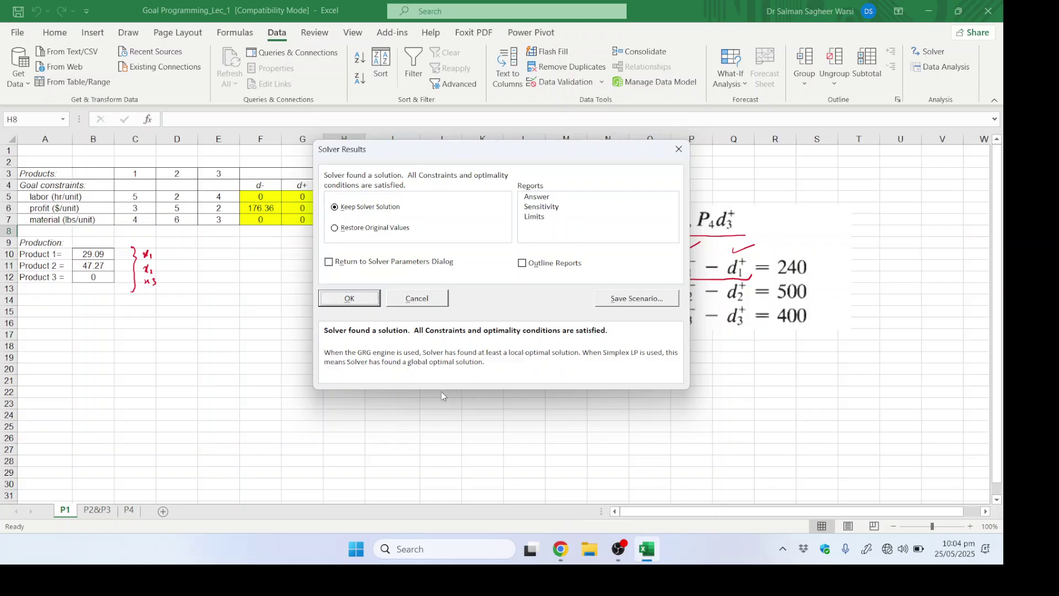
pyautogui.click(364, 303)
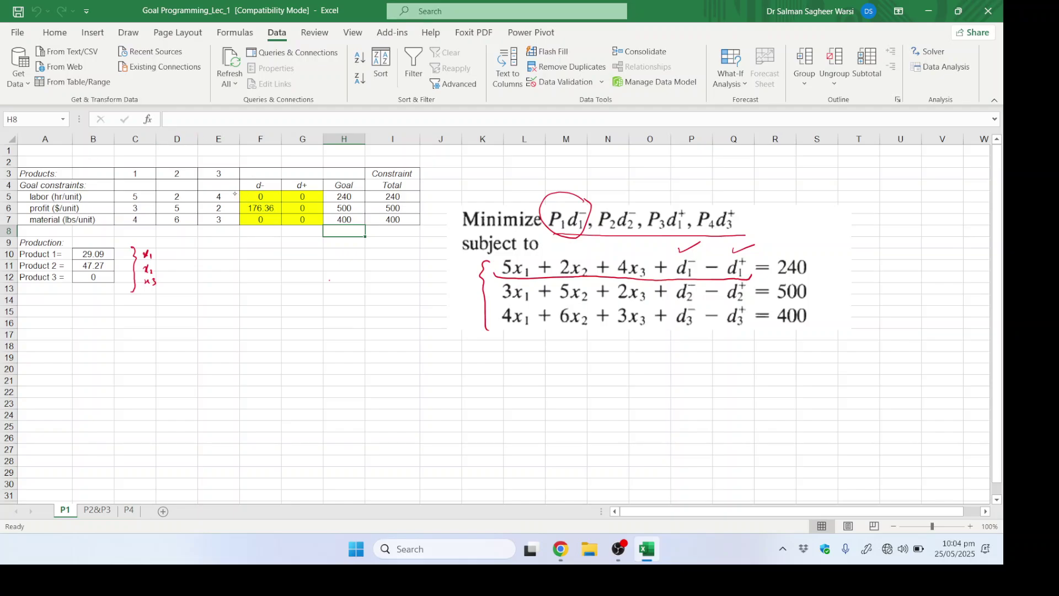
# Step: In red ink, tick the labor d- cell F5, circle the profit d- value in F6 and tick P1d1- in the objective
pyautogui.moveTo(236, 197); pyautogui.dragTo(250, 189)
pyautogui.moveTo(257, 214); pyautogui.dragTo(277, 205)
pyautogui.moveTo(238, 190); pyautogui.dragTo(237, 188)
pyautogui.moveTo(556, 196)
pyautogui.mouseDown()
pyautogui.moveTo(560, 205)
pyautogui.moveTo(603, 171)
pyautogui.mouseUp()
pyautogui.click(192, 321)
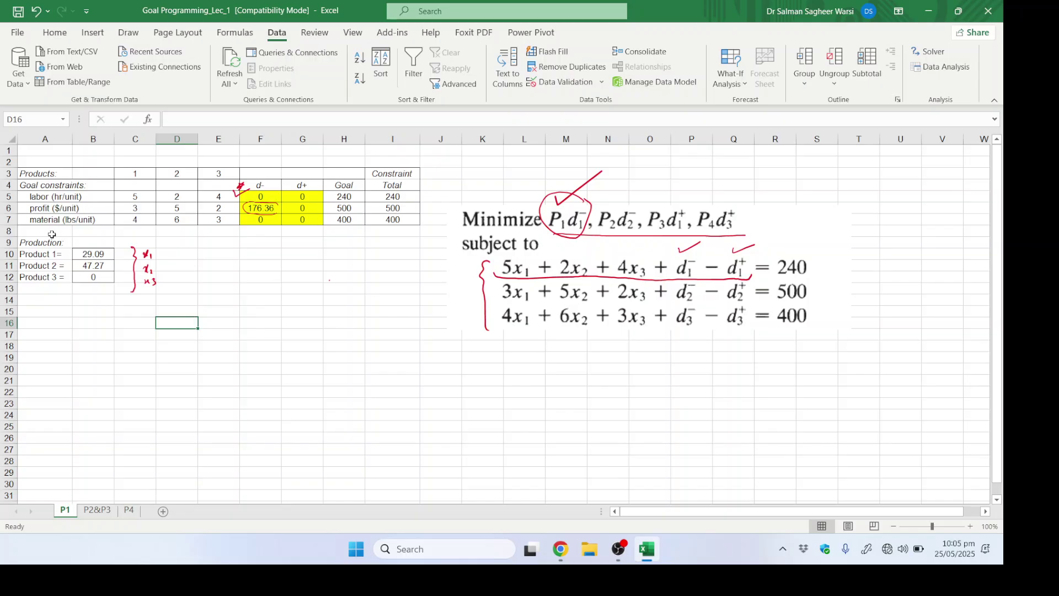
# Step: Copy the whole model range A1:I14 on the P1 worksheet
pyautogui.click(21, 301)
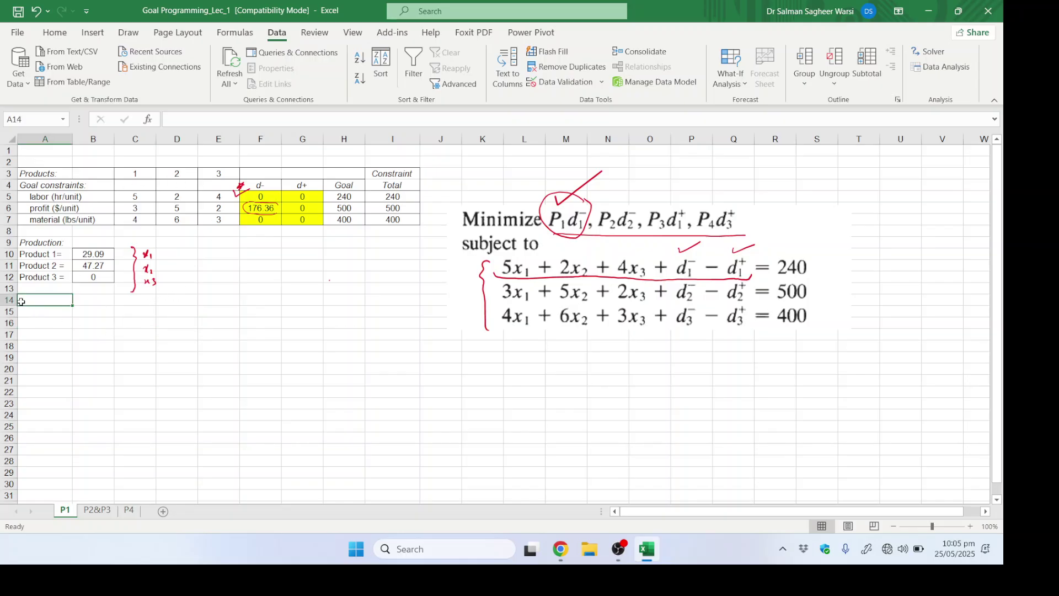
pyautogui.hotkey('shift', 'Right')
pyautogui.hotkey('shift', 'Right')
pyautogui.hotkey('shift', 'Right')
pyautogui.hotkey('shift', 'Right')
pyautogui.hotkey('shift', 'Right')
pyautogui.hotkey('shift', 'Right')
pyautogui.hotkey('shift', 'Right')
pyautogui.hotkey('shift', 'Right')
pyautogui.hotkey('shift', 'Up')
pyautogui.hotkey('shift', 'Up')
pyautogui.hotkey('shift', 'Up')
pyautogui.hotkey('shift', 'Up')
pyautogui.hotkey('shift', 'Up')
pyautogui.hotkey('shift', 'Up')
pyautogui.hotkey('shift', 'Up')
pyautogui.hotkey('shift', 'Up')
pyautogui.hotkey('shift', 'Up')
pyautogui.hotkey('shift', 'Up')
pyautogui.hotkey('shift', 'Up')
pyautogui.hotkey('shift', 'Up')
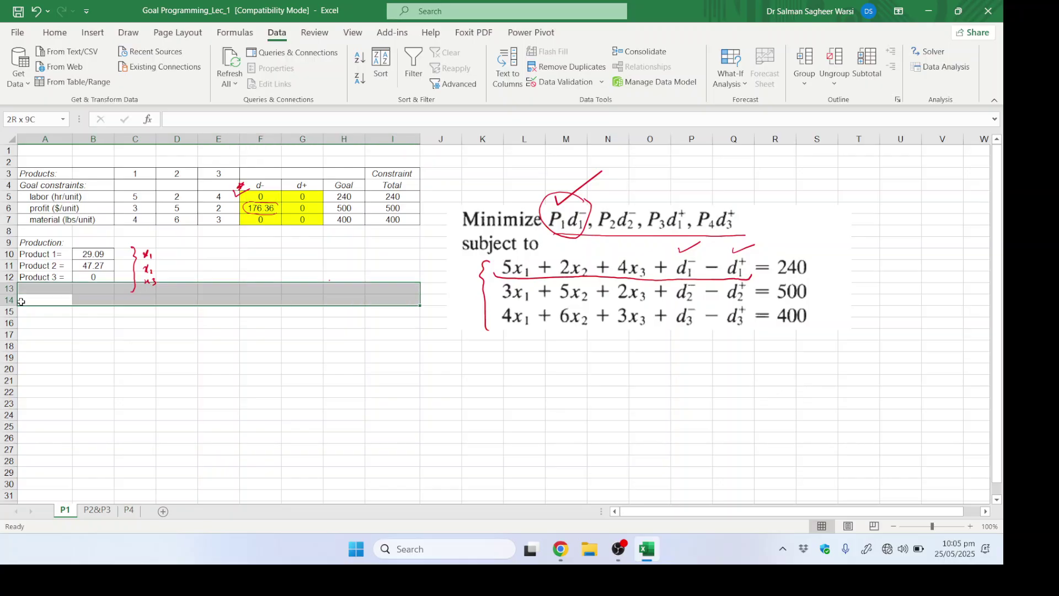
pyautogui.hotkey('shift', 'Up')
pyautogui.hotkey('ctrl', 'c')
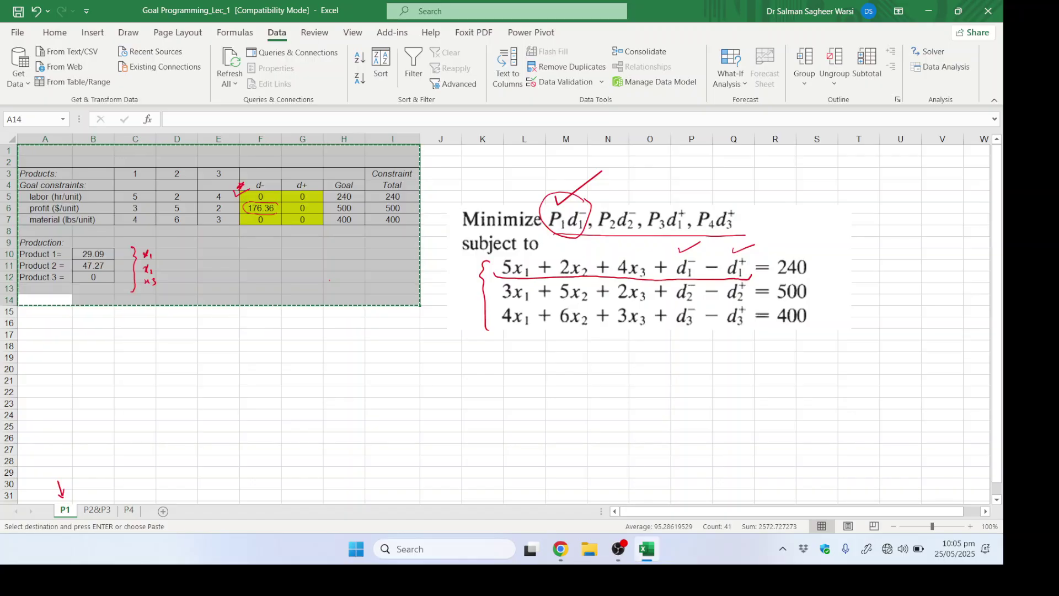
# Step: Go to the P2&P3 worksheet and handwrite "achieved" in red ink above the d- column, linked to the labor row
pyautogui.click(98, 511)
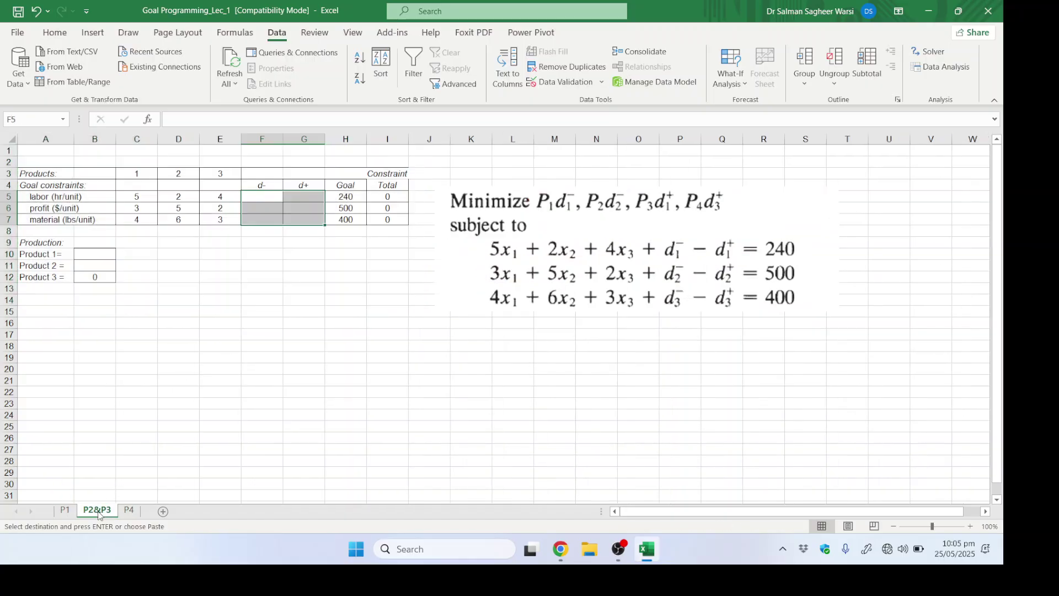
pyautogui.click(270, 314)
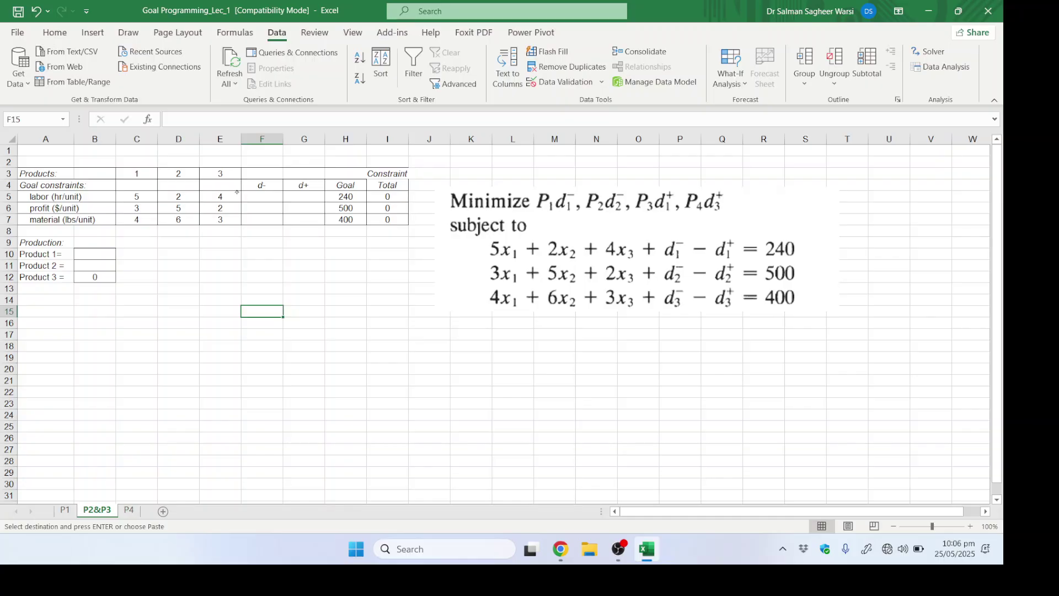
pyautogui.moveTo(241, 195)
pyautogui.mouseDown()
pyautogui.moveTo(243, 158)
pyautogui.moveTo(293, 157)
pyautogui.mouseUp()
# Step: Open Solver on the P2&P3 worksheet and reset all its options and cell selections
pyautogui.click(923, 51)
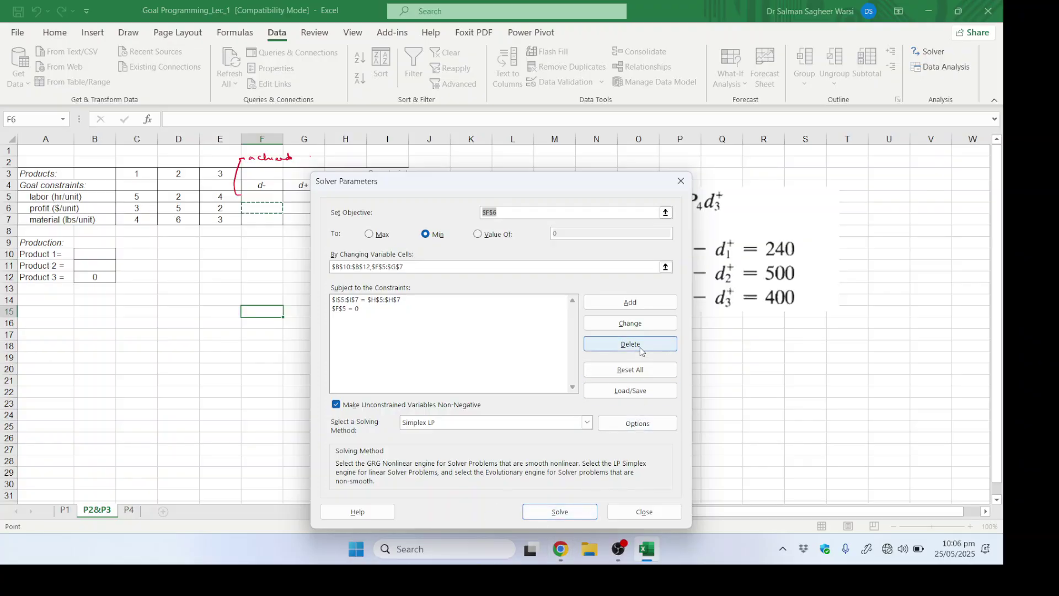
pyautogui.click(643, 368)
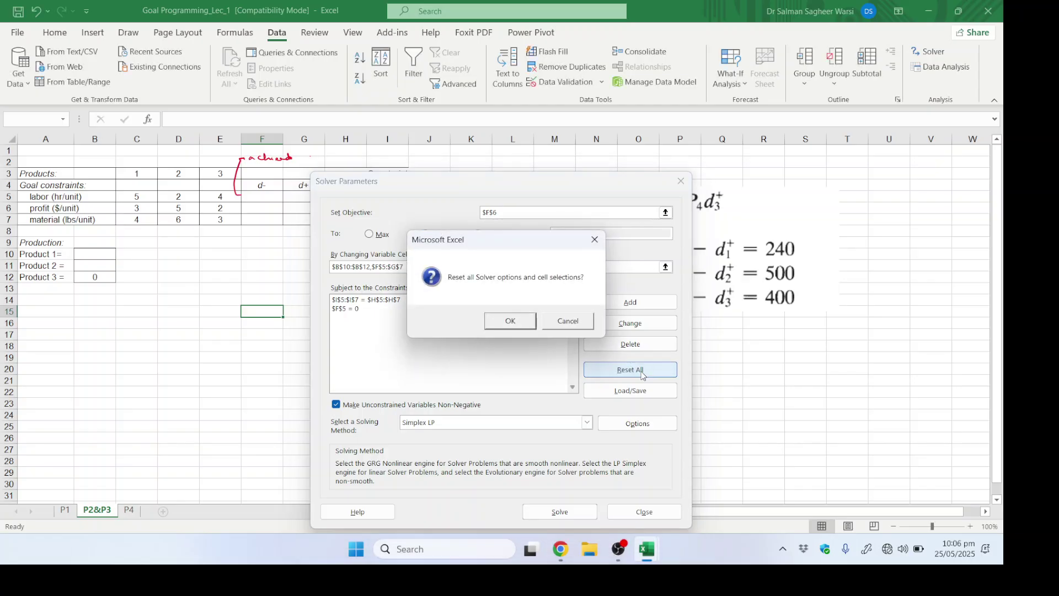
pyautogui.click(502, 321)
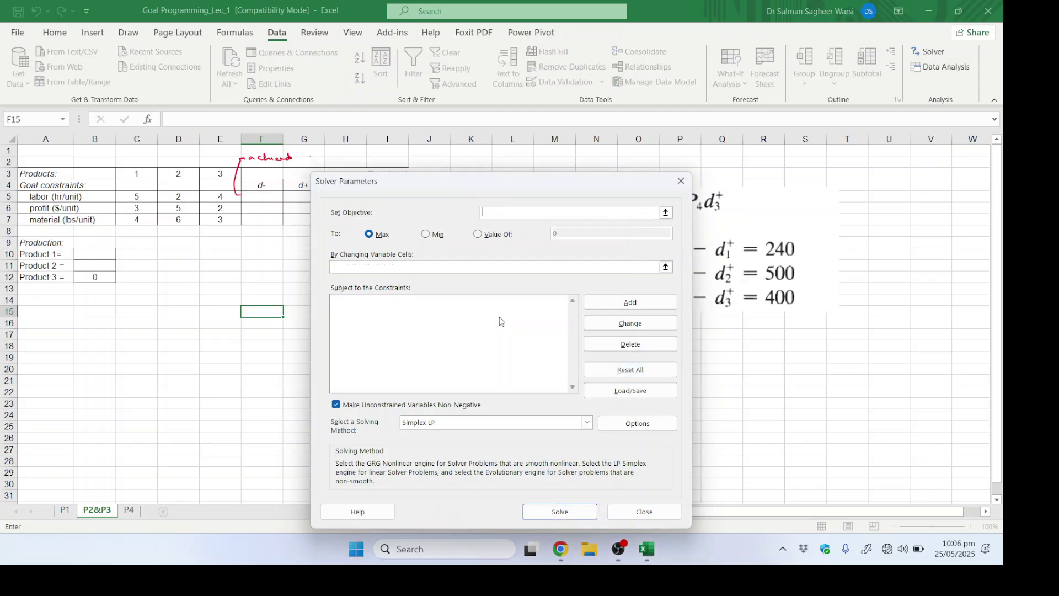
# Step: Set Solver to minimize the objective $F$6 by changing the variable cells $F$5:$G$7,$B$10:$B$12
pyautogui.moveTo(498, 185); pyautogui.dragTo(578, 240)
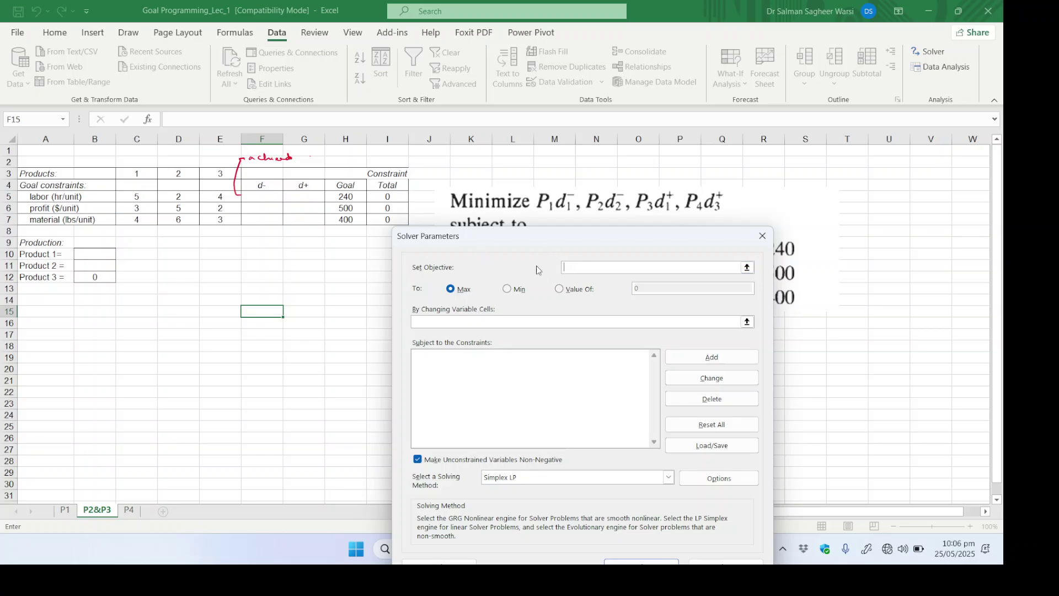
pyautogui.click(264, 209)
pyautogui.click(517, 287)
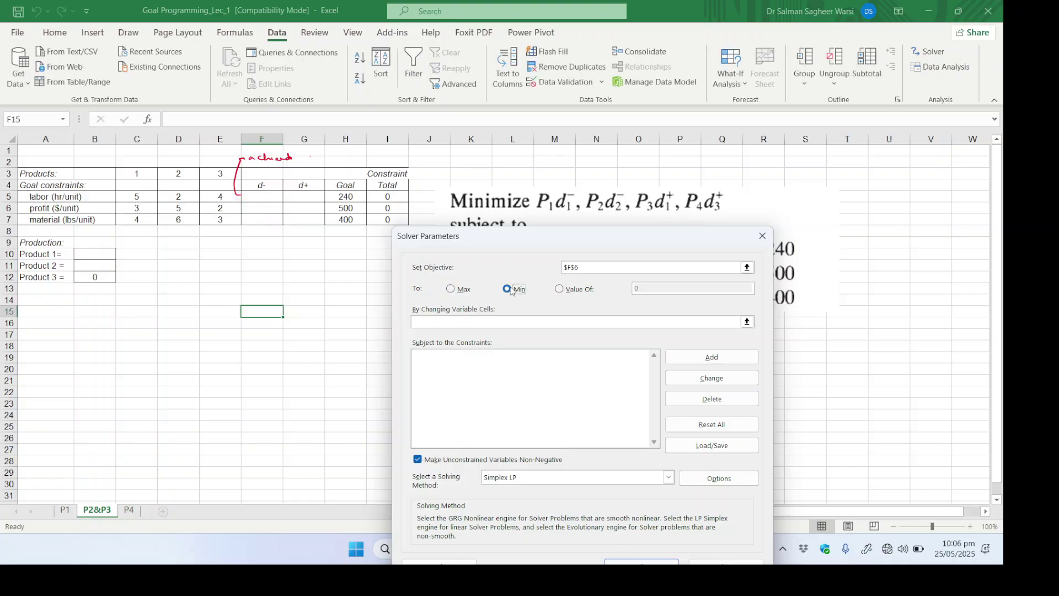
pyautogui.click(507, 324)
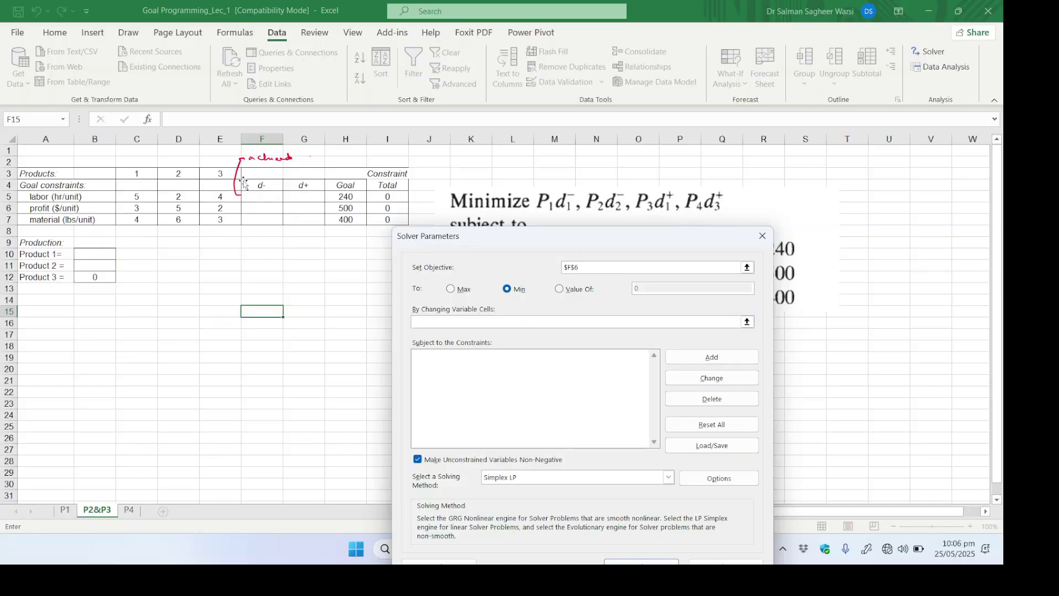
pyautogui.moveTo(267, 200); pyautogui.dragTo(306, 220)
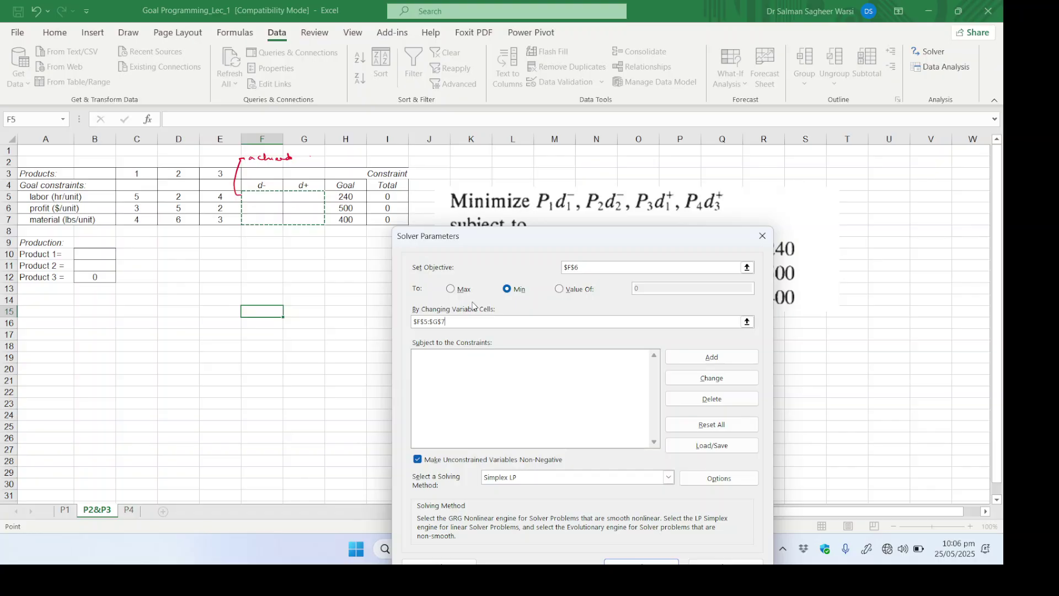
pyautogui.write(',$B$10')
pyautogui.moveTo(90, 251); pyautogui.dragTo(91, 279)
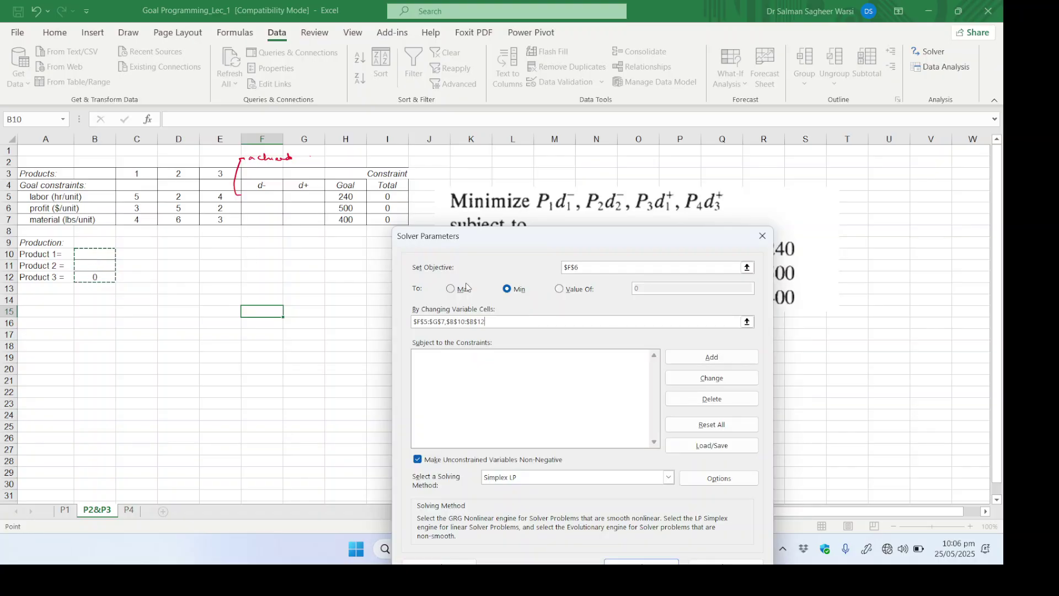
# Step: Add the Solver constraint $I$5:$I$7 = $H$5:$H$7 for the P2&P3 model
pyautogui.click(714, 357)
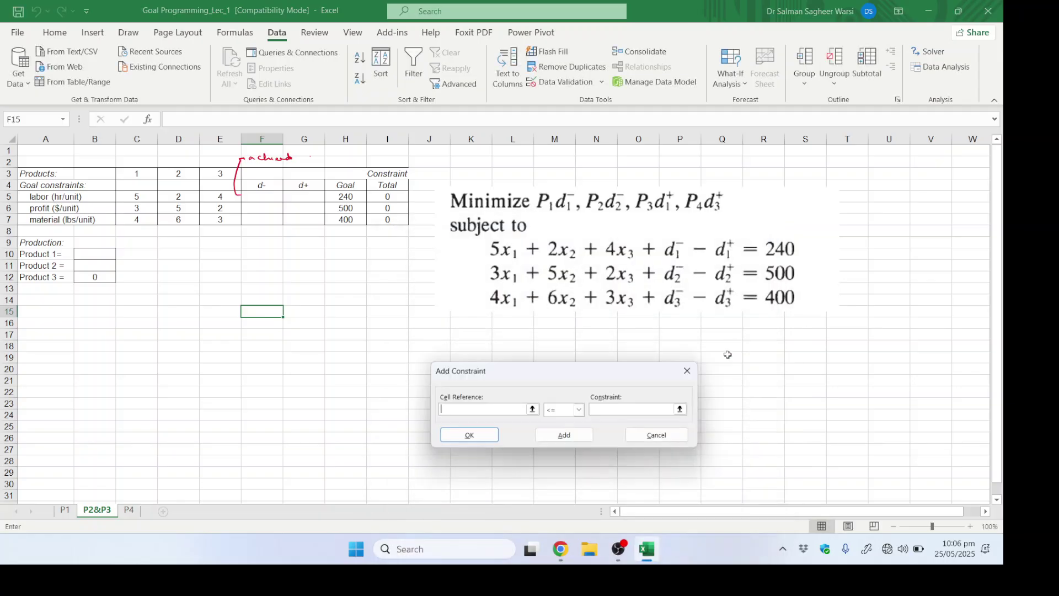
pyautogui.moveTo(380, 199); pyautogui.dragTo(384, 219)
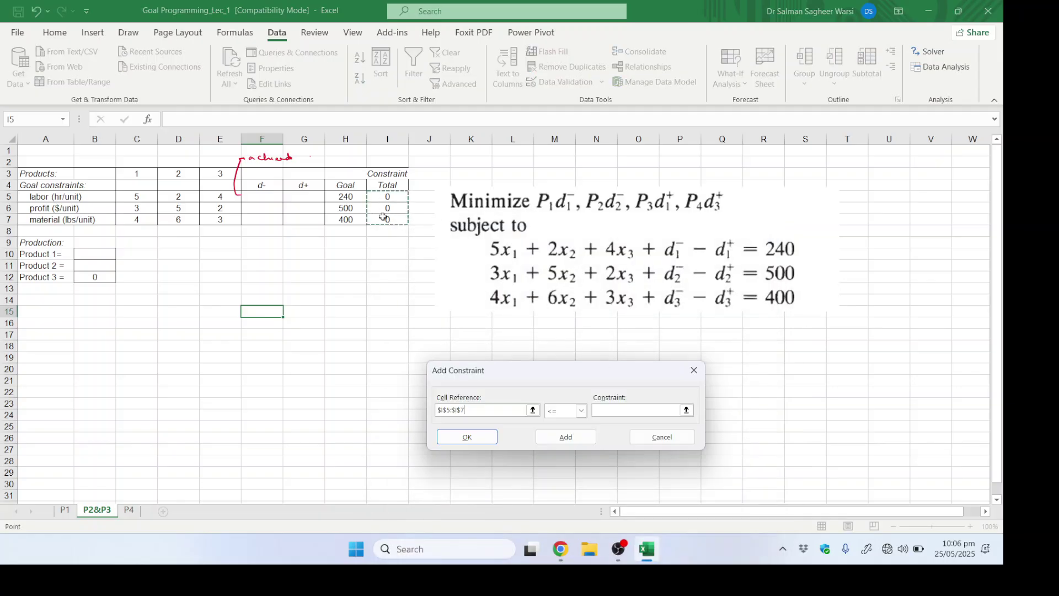
pyautogui.click(566, 410)
pyautogui.click(558, 432)
pyautogui.moveTo(346, 194); pyautogui.dragTo(347, 219)
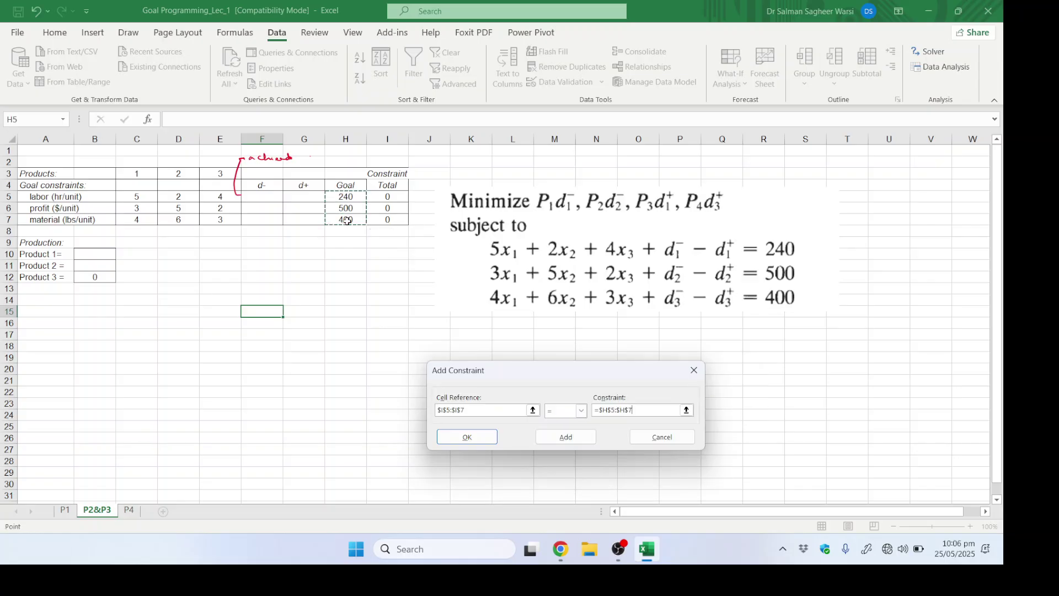
pyautogui.click(478, 436)
# Step: Add the Solver constraint $F$5 = 0, solve with Simplex LP and keep the solution
pyautogui.moveTo(570, 179); pyautogui.dragTo(558, 247)
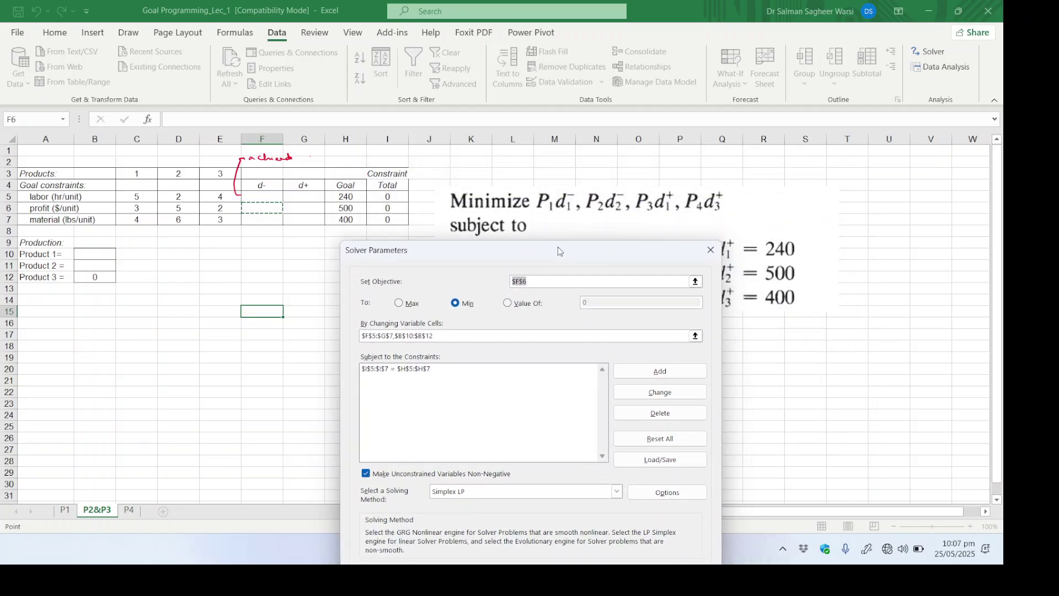
pyautogui.click(666, 374)
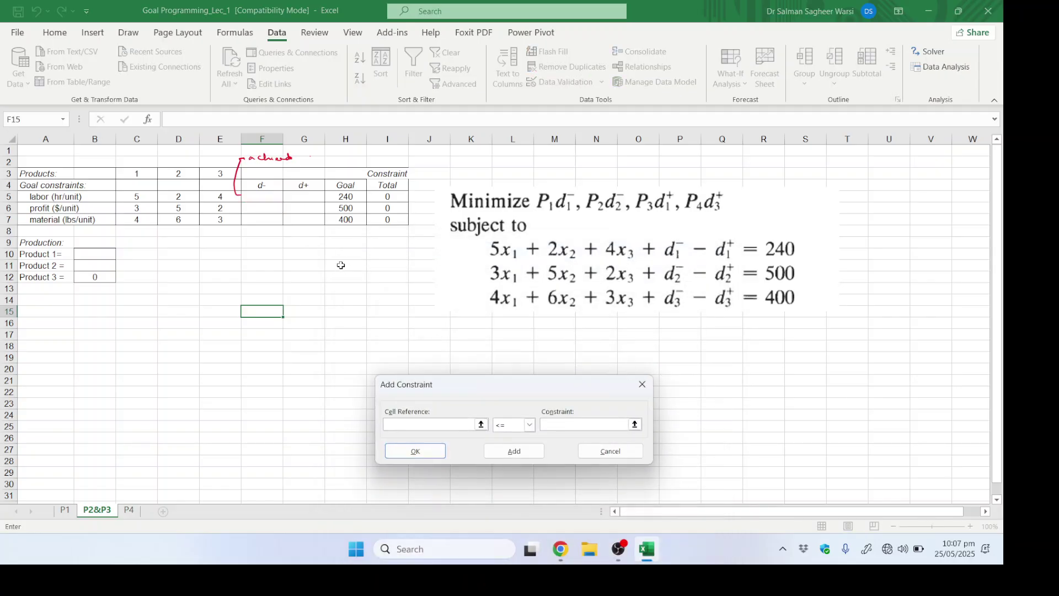
pyautogui.click(267, 196)
pyautogui.click(508, 425)
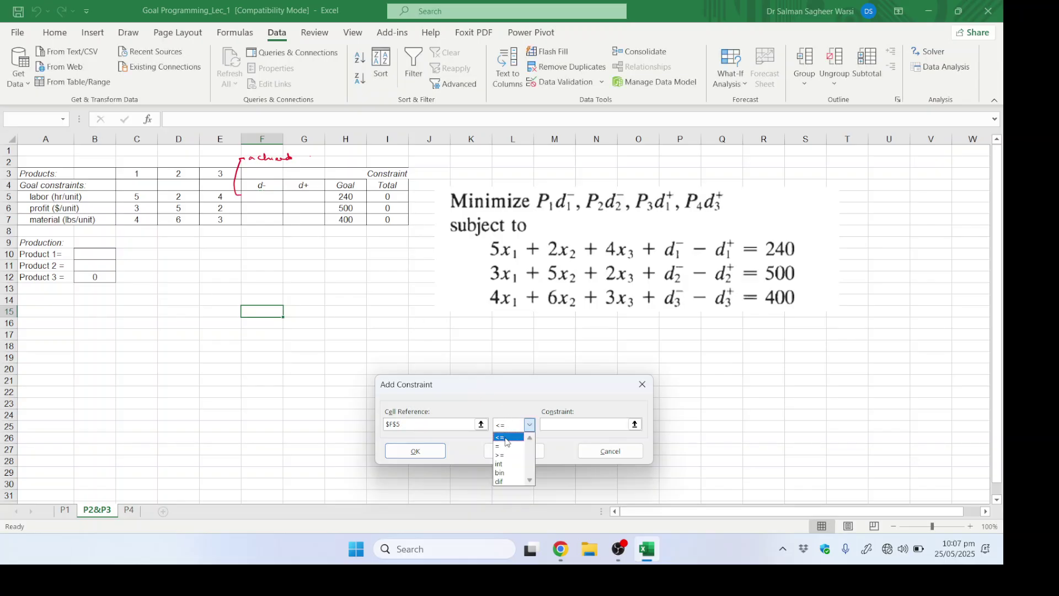
pyautogui.click(502, 446)
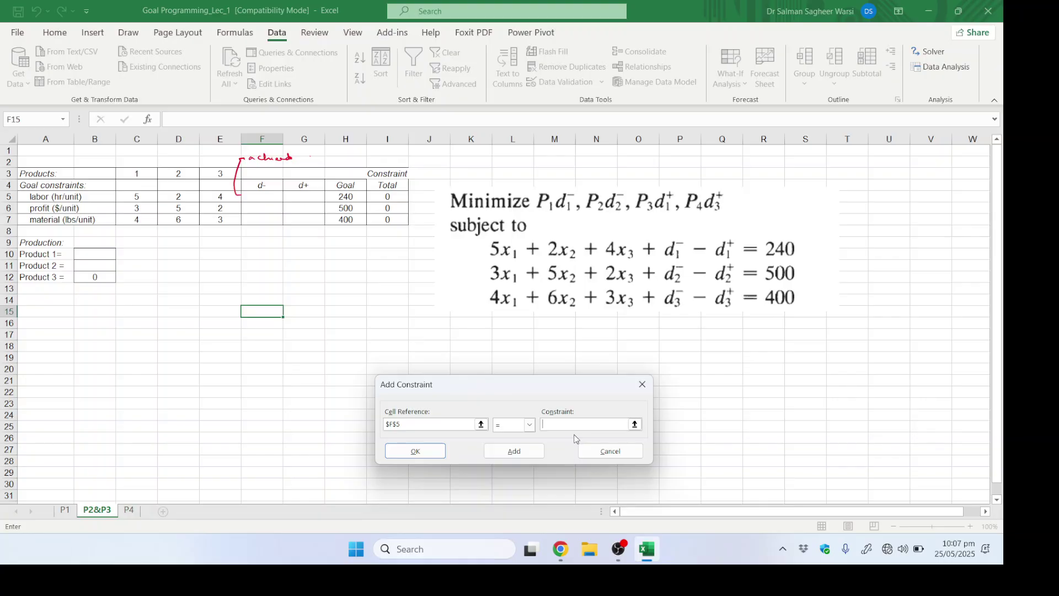
pyautogui.write('0')
pyautogui.click(415, 451)
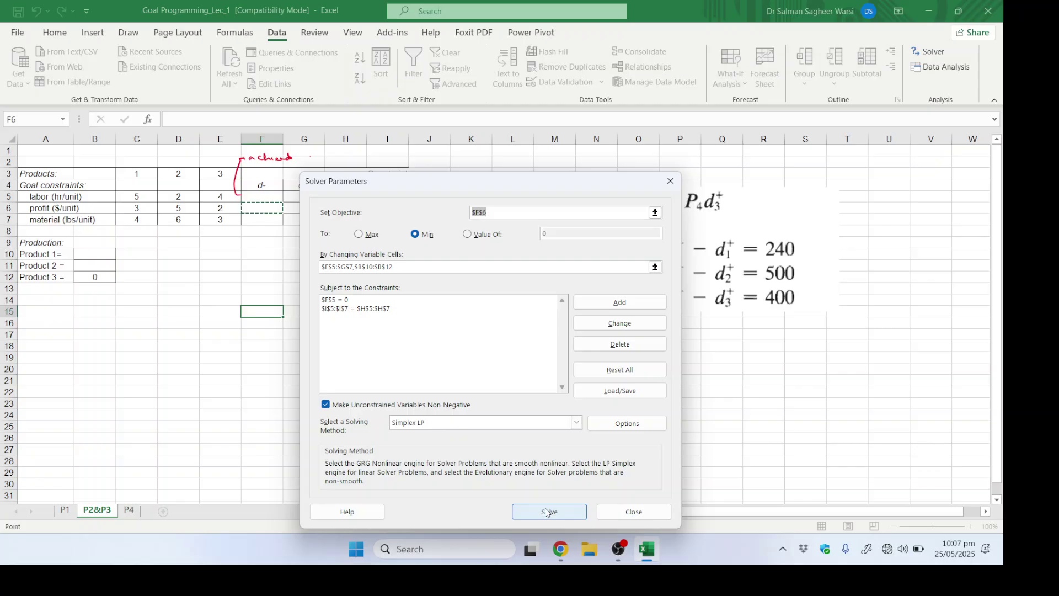
pyautogui.click(547, 512)
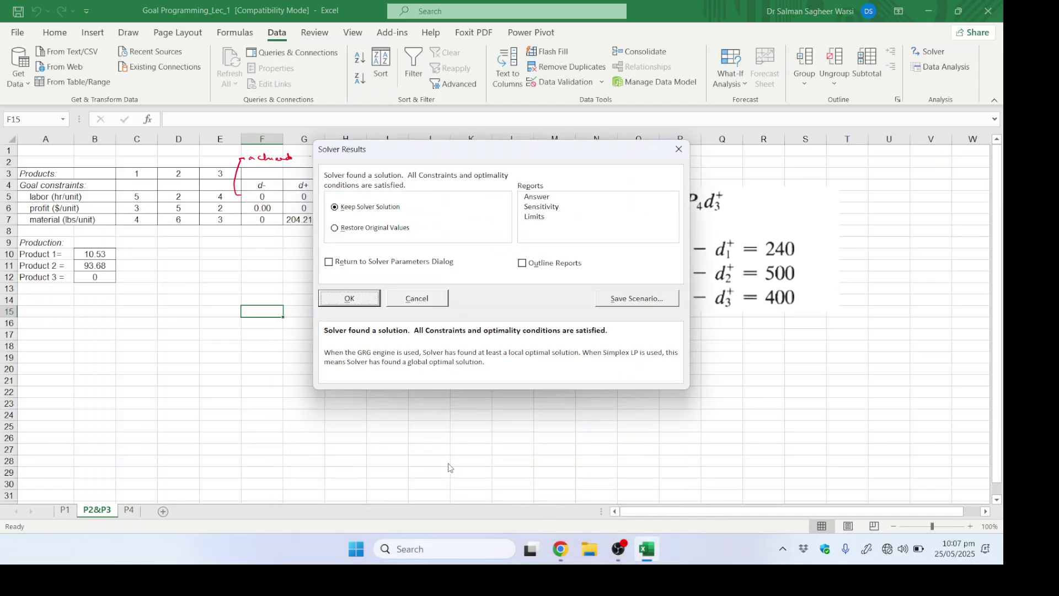
pyautogui.click(356, 301)
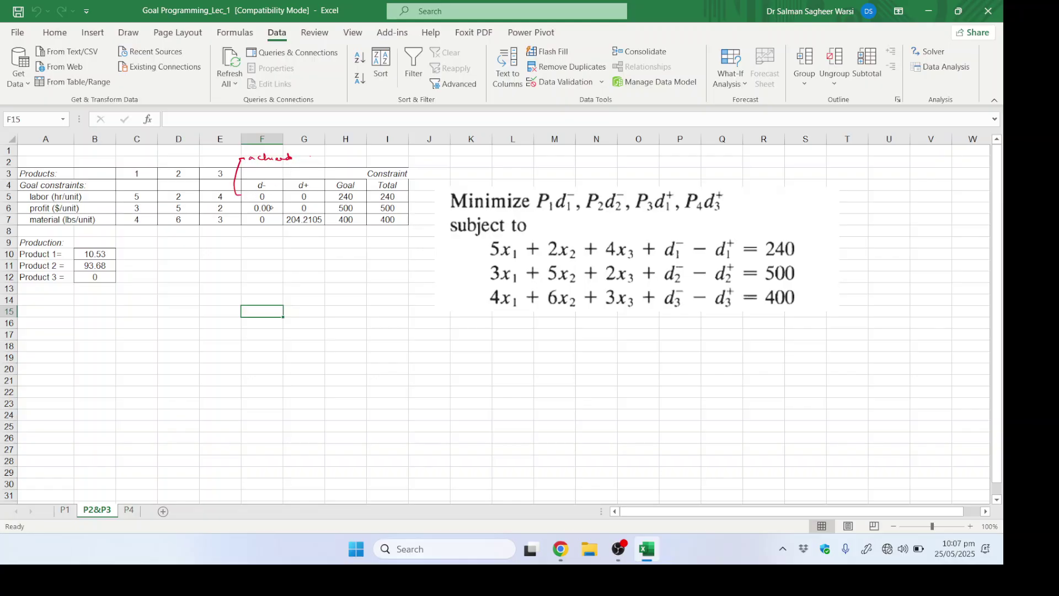
# Step: In red ink, circle the profit d- value in F6, tick P2d2- and underline the priority terms in the objective
pyautogui.moveTo(276, 205)
pyautogui.mouseDown()
pyautogui.moveTo(247, 204)
pyautogui.moveTo(276, 204)
pyautogui.mouseUp()
pyautogui.moveTo(549, 176); pyautogui.dragTo(630, 158)
pyautogui.moveTo(552, 217); pyautogui.dragTo(700, 215)
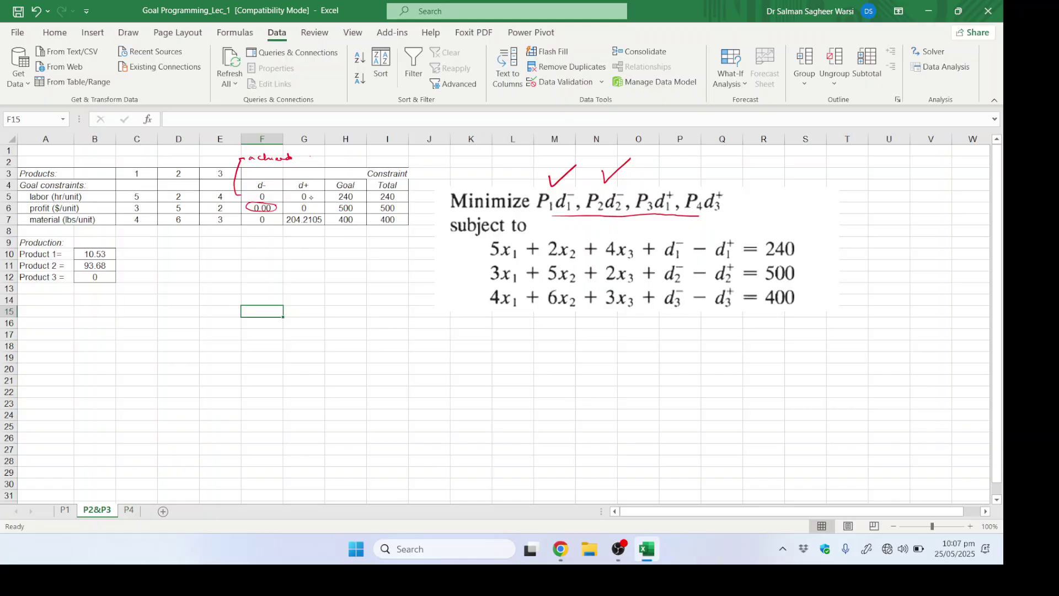
# Step: In red ink, circle the labor d+ value in G5 as "3rd goal" and mark the first and second goals beside the d- column
pyautogui.moveTo(307, 192)
pyautogui.mouseDown()
pyautogui.moveTo(309, 201)
pyautogui.moveTo(331, 160)
pyautogui.moveTo(356, 164)
pyautogui.moveTo(381, 147)
pyautogui.mouseUp()
pyautogui.moveTo(245, 148); pyautogui.dragTo(245, 153)
pyautogui.moveTo(248, 149); pyautogui.dragTo(251, 153)
pyautogui.moveTo(237, 206); pyautogui.dragTo(248, 196)
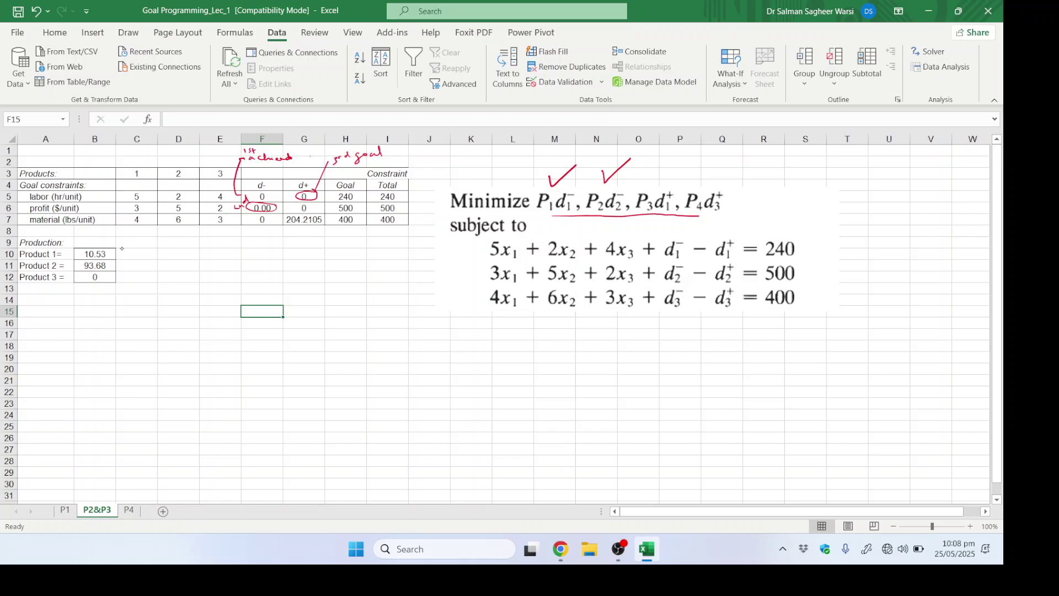
# Step: In red ink, bracket the production values, draw an arrow to the P4 sheet name and circle P4d3+ in the objective
pyautogui.moveTo(121, 252); pyautogui.dragTo(129, 250)
pyautogui.moveTo(131, 279); pyautogui.dragTo(128, 282)
pyautogui.moveTo(737, 183); pyautogui.dragTo(696, 218)
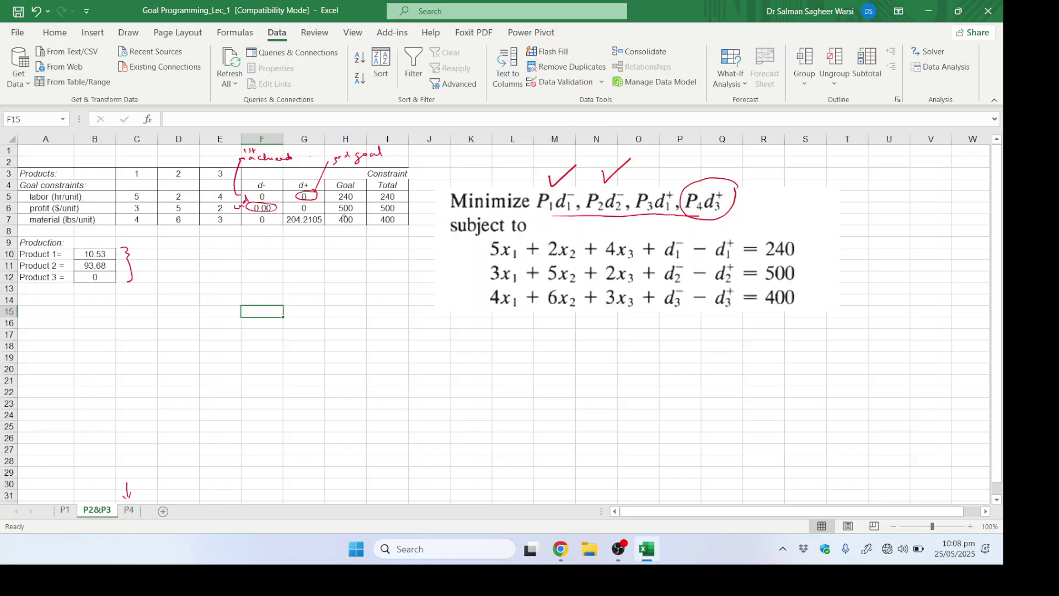
# Step: Draw a red arrow below the material d+ value and handwrite "d3+ = 204.2" with "= 0" underneath
pyautogui.moveTo(298, 245); pyautogui.dragTo(298, 256)
pyautogui.moveTo(305, 291)
pyautogui.mouseDown()
pyautogui.moveTo(303, 283)
pyautogui.moveTo(307, 302)
pyautogui.mouseUp()
pyautogui.moveTo(331, 293); pyautogui.dragTo(340, 291)
pyautogui.moveTo(343, 286); pyautogui.dragTo(359, 285)
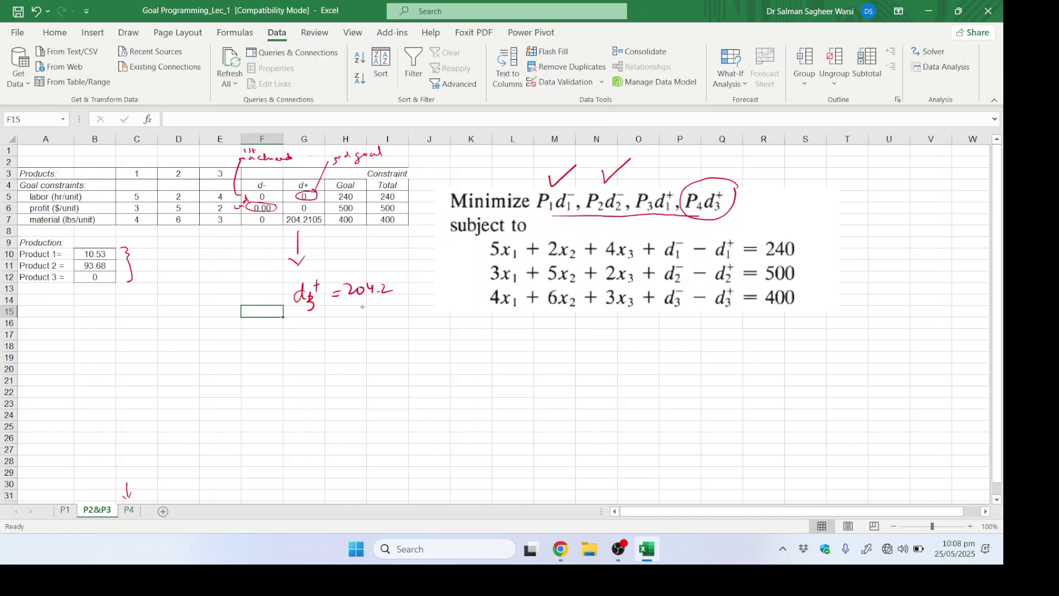
pyautogui.moveTo(309, 324)
pyautogui.mouseDown()
pyautogui.moveTo(320, 336)
pyautogui.moveTo(367, 327)
pyautogui.mouseUp()
# Step: Copy the range A1:J16 on the P2&P3 worksheet
pyautogui.click(292, 379)
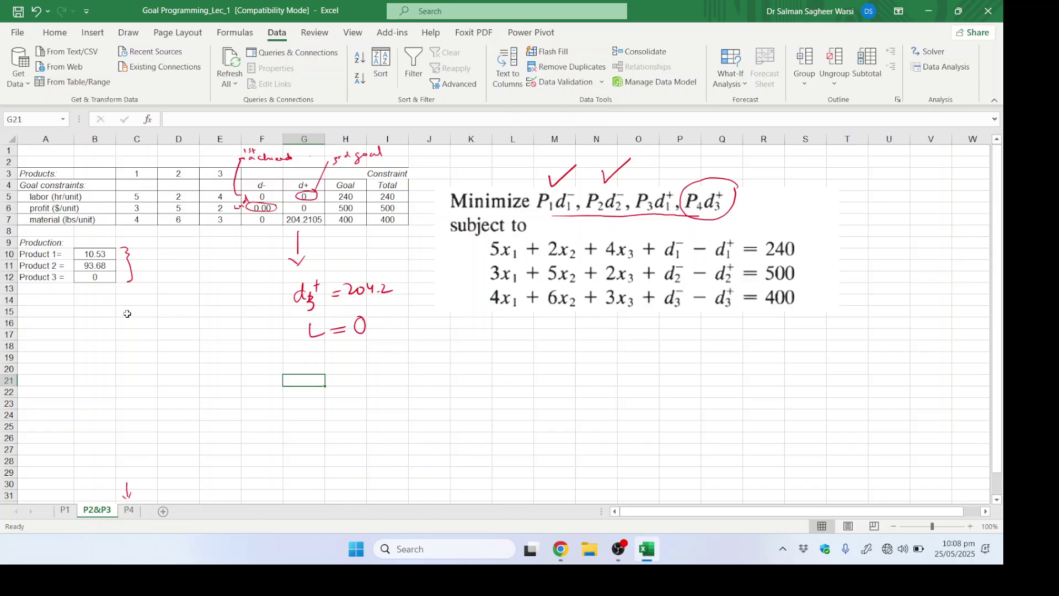
pyautogui.click(70, 320)
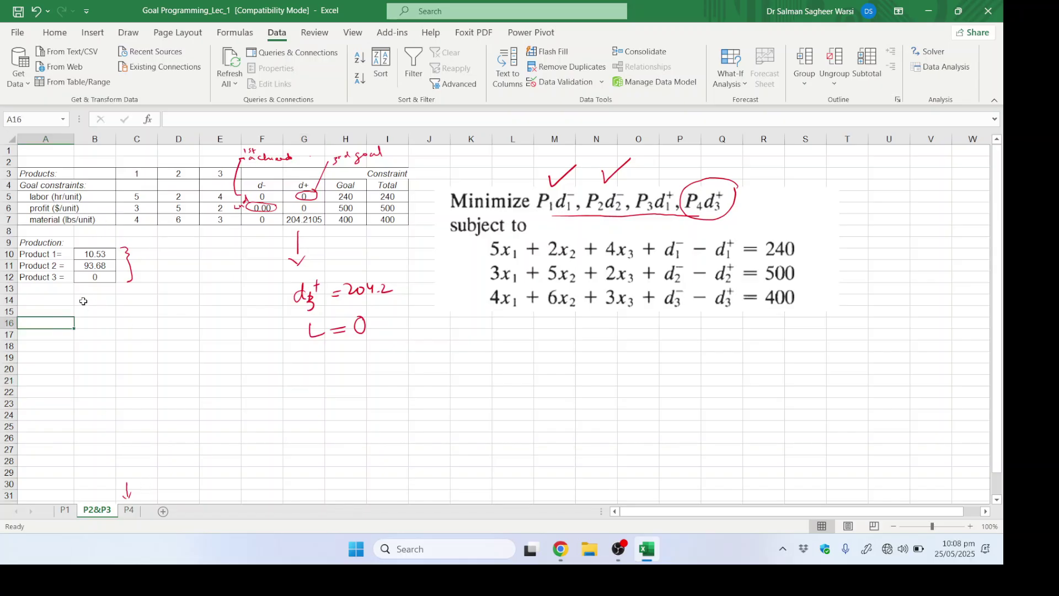
pyautogui.hotkey('ctrl', 'Up')
pyautogui.hotkey('ctrl', 'Up')
pyautogui.hotkey('ctrl', 'Up')
pyautogui.hotkey('ctrl', 'Up')
pyautogui.hotkey('ctrl', 'Up')
pyautogui.hotkey('shift', 'Down')
pyautogui.hotkey('shift', 'Down')
pyautogui.hotkey('shift', 'Down')
pyautogui.hotkey('shift', 'Down')
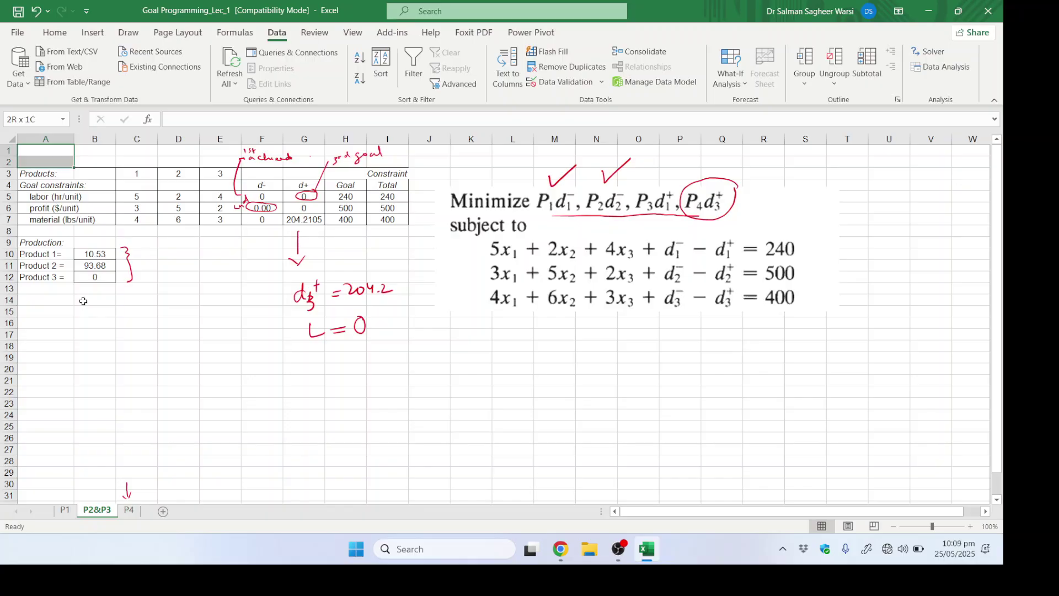
pyautogui.hotkey('shift', 'Down')
pyautogui.hotkey('shift', 'Down')
pyautogui.hotkey('shift', 'Down')
pyautogui.hotkey('shift', 'Down')
pyautogui.hotkey('shift', 'Down')
pyautogui.hotkey('shift', 'Down')
pyautogui.hotkey('shift', 'Down')
pyautogui.hotkey('shift', 'Down')
pyautogui.hotkey('shift', 'Down')
pyautogui.hotkey('shift', 'Down')
pyautogui.hotkey('shift', 'Down')
pyautogui.hotkey('shift', 'Right')
pyautogui.hotkey('shift', 'Right')
pyautogui.hotkey('shift', 'Right')
pyautogui.hotkey('shift', 'Right')
pyautogui.hotkey('shift', 'Right')
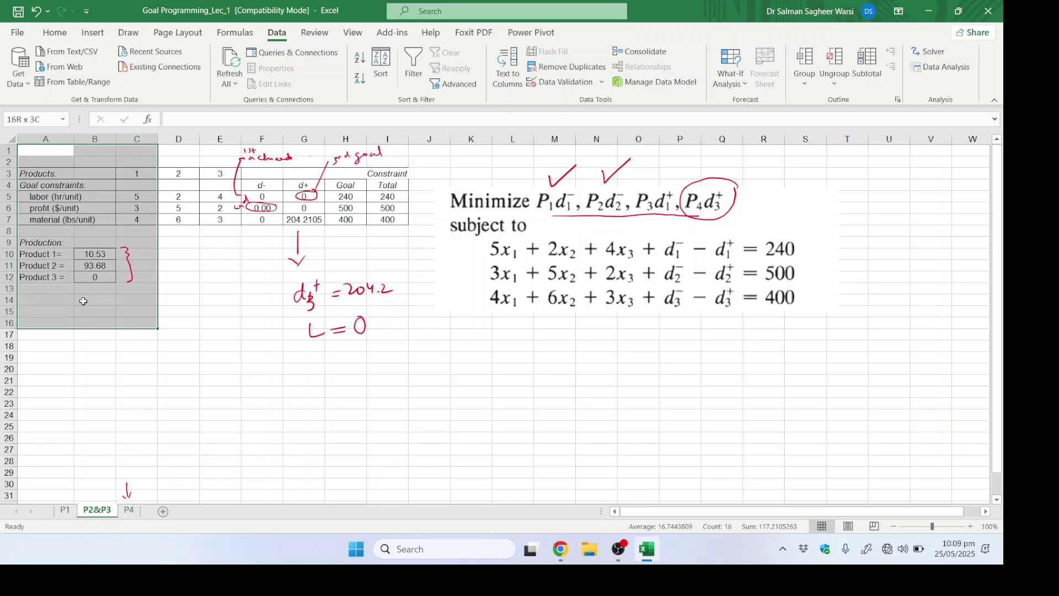
pyautogui.hotkey('shift', 'Right')
pyautogui.hotkey('shift', 'Right')
pyautogui.hotkey('shift', 'Right')
pyautogui.hotkey('shift', 'Right')
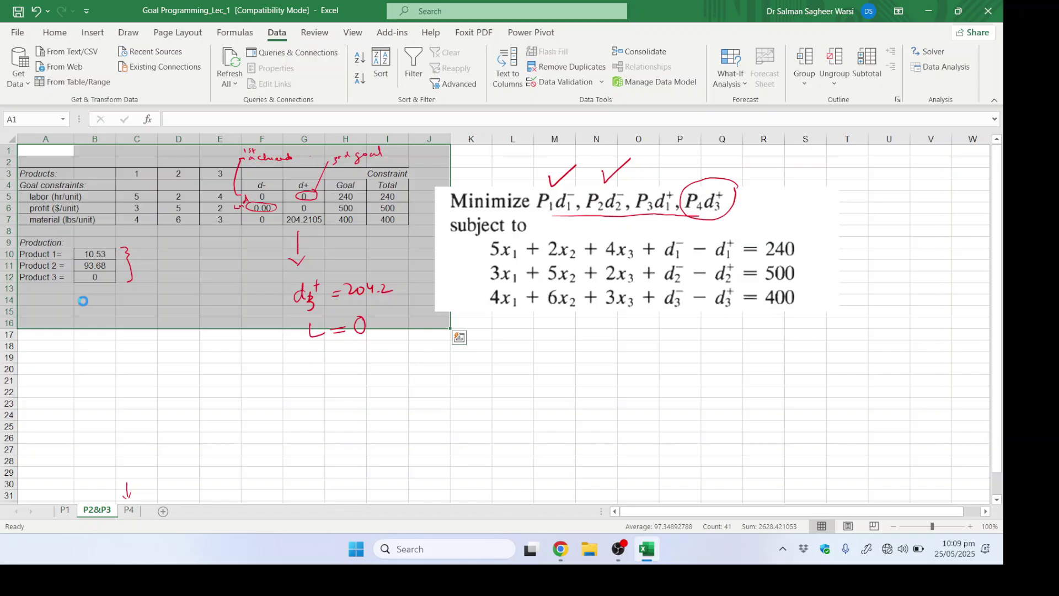
pyautogui.hotkey('ctrl', 'c')
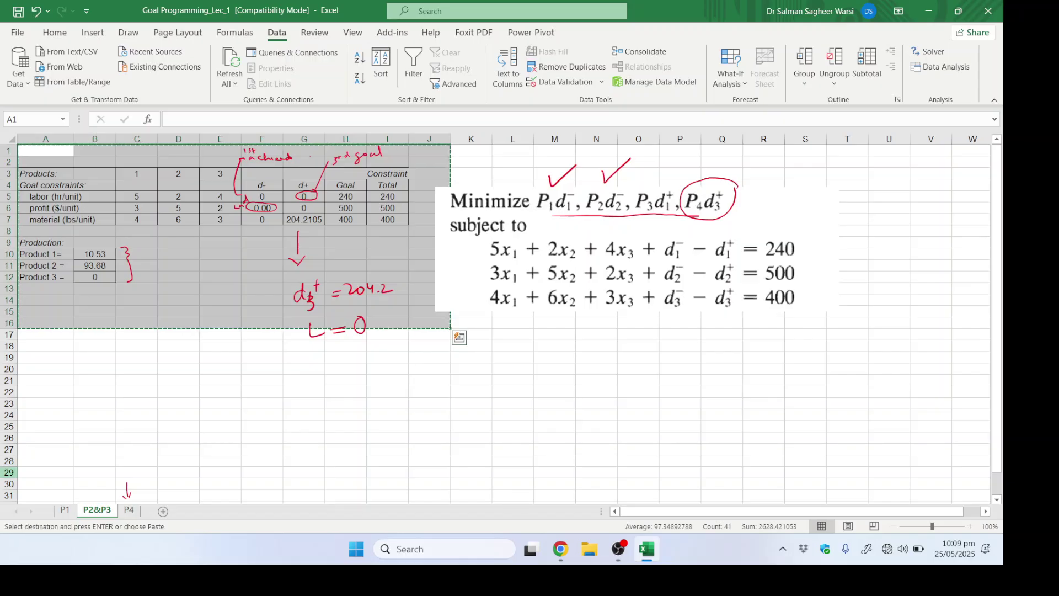
# Step: Switch to the P4 worksheet and select the Goal header cell H4
pyautogui.click(129, 511)
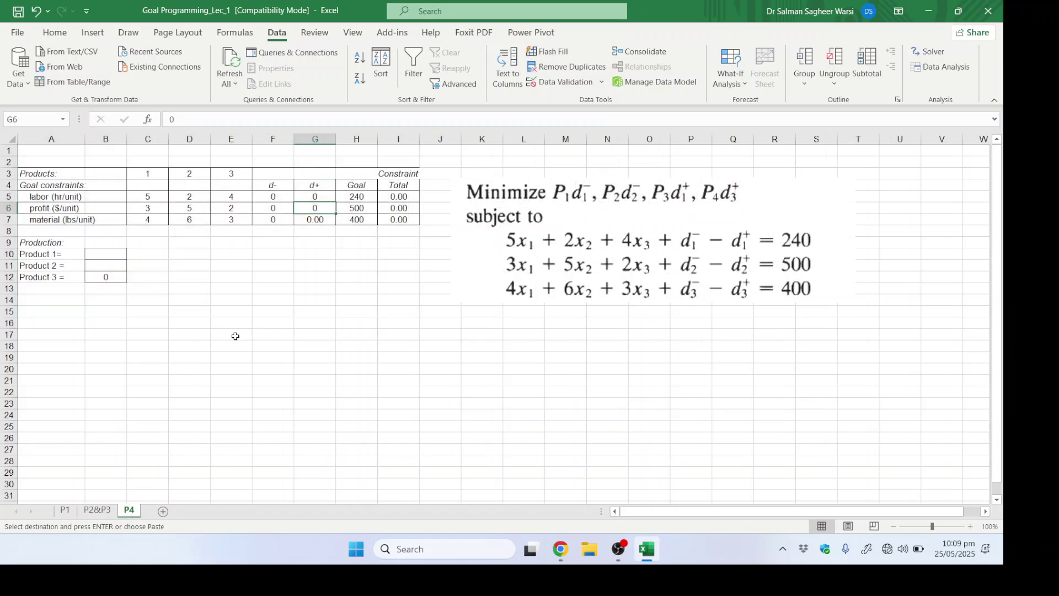
pyautogui.click(240, 331)
pyautogui.press('Up')
pyautogui.press('Up')
pyautogui.press('Up')
pyautogui.press('Up')
pyautogui.press('Up')
pyautogui.press('Up')
pyautogui.press('Up')
pyautogui.press('Up')
pyautogui.press('Up')
pyautogui.press('Up')
pyautogui.press('Up')
pyautogui.press('Up')
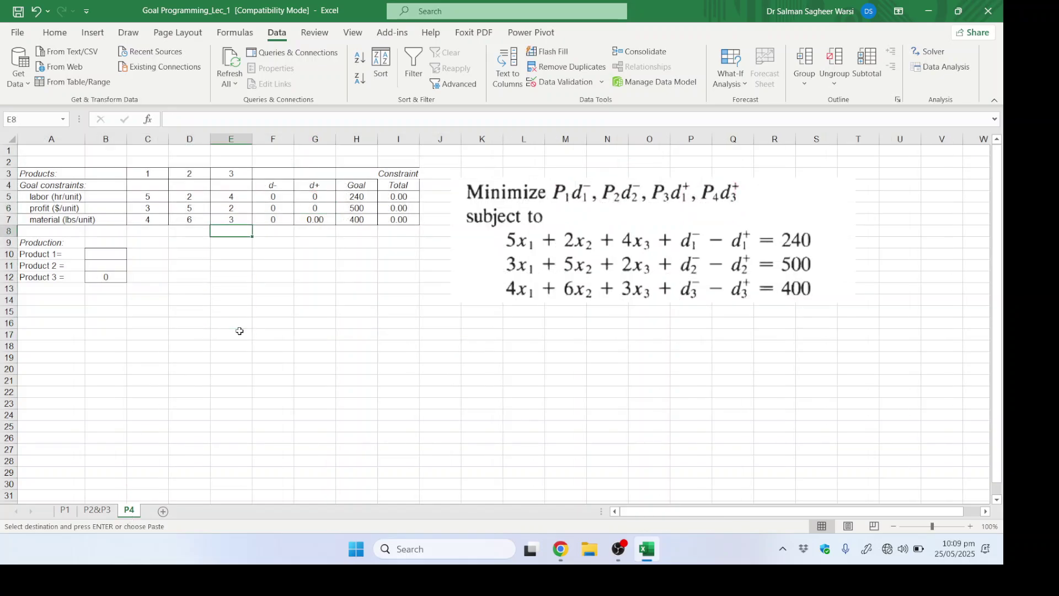
pyautogui.press('Up')
pyautogui.press('Right')
pyautogui.press('Right')
pyautogui.press('Right')
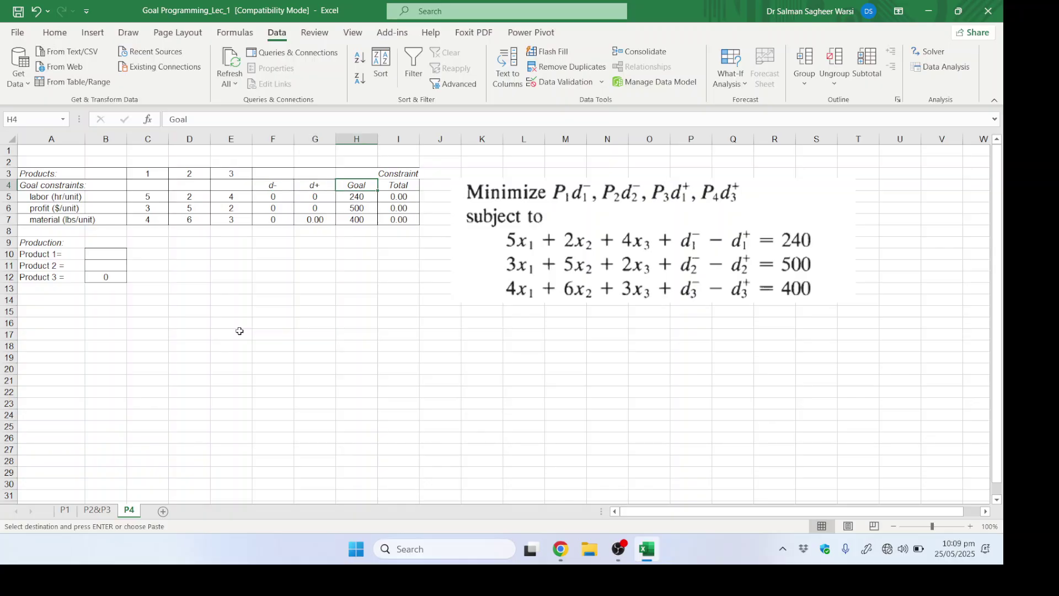
# Step: Reset all Solver options and cell selections on the P4 worksheet and move the dialog clear of the model table
pyautogui.click(940, 56)
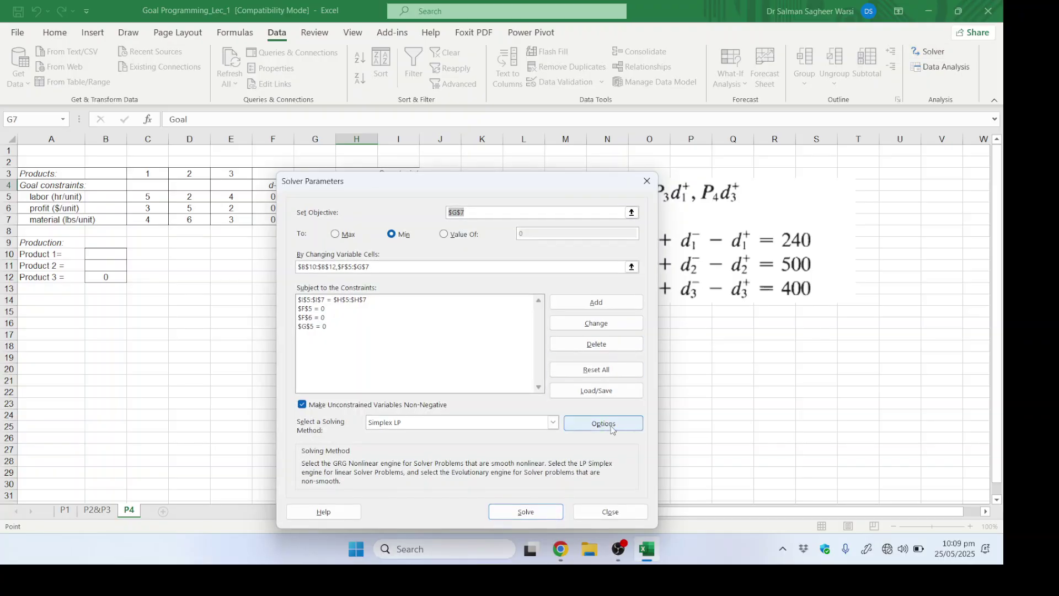
pyautogui.click(605, 368)
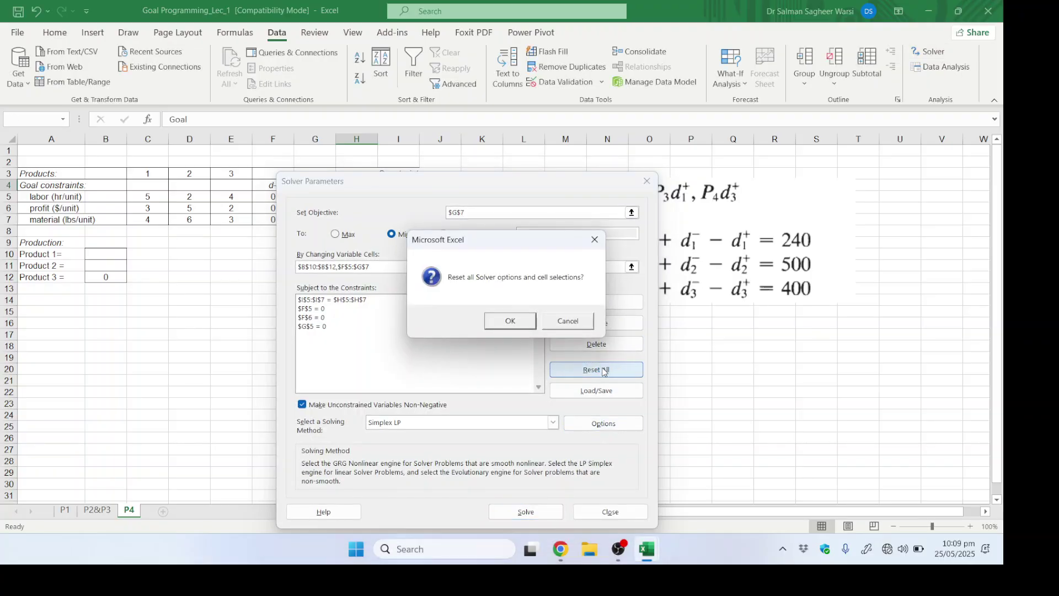
pyautogui.click(509, 322)
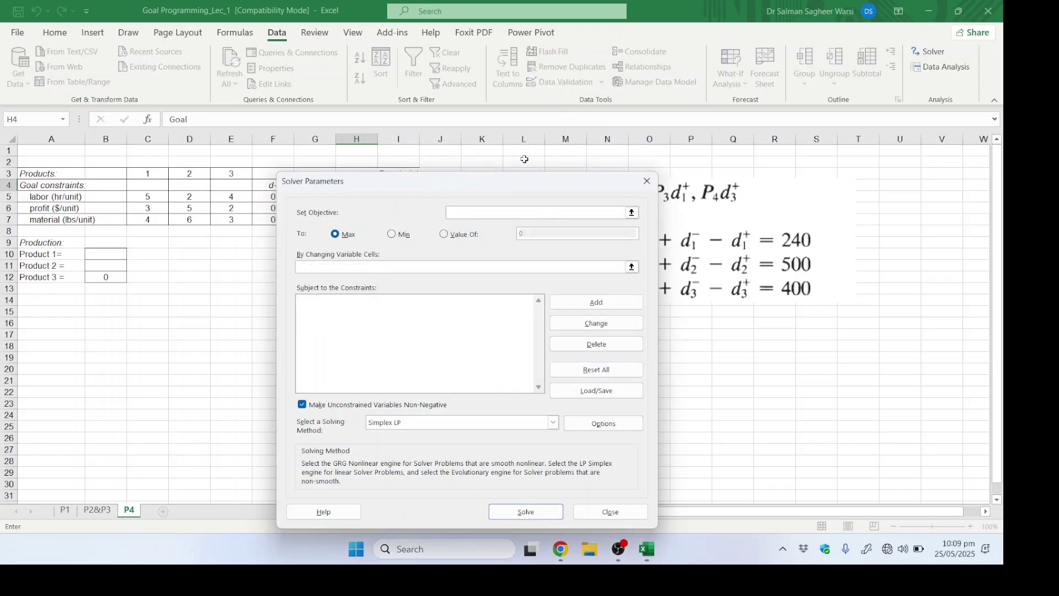
pyautogui.moveTo(524, 184); pyautogui.dragTo(719, 153)
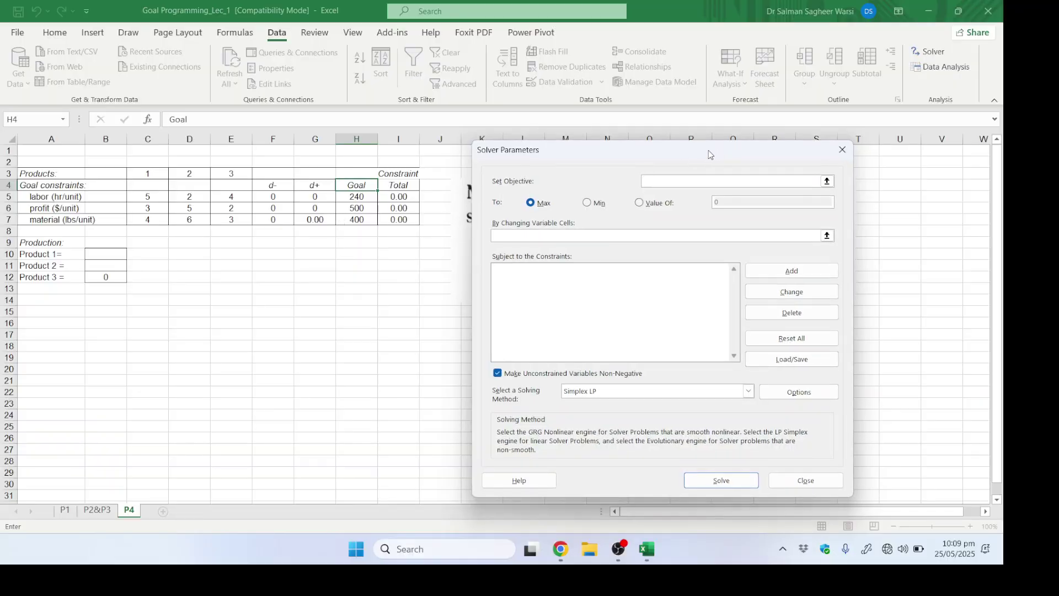
# Step: Underline the d3+ term of the fourth priority in red in the objective formula, keeping the Solver dialog clear of the table
pyautogui.moveTo(708, 150); pyautogui.dragTo(442, 250)
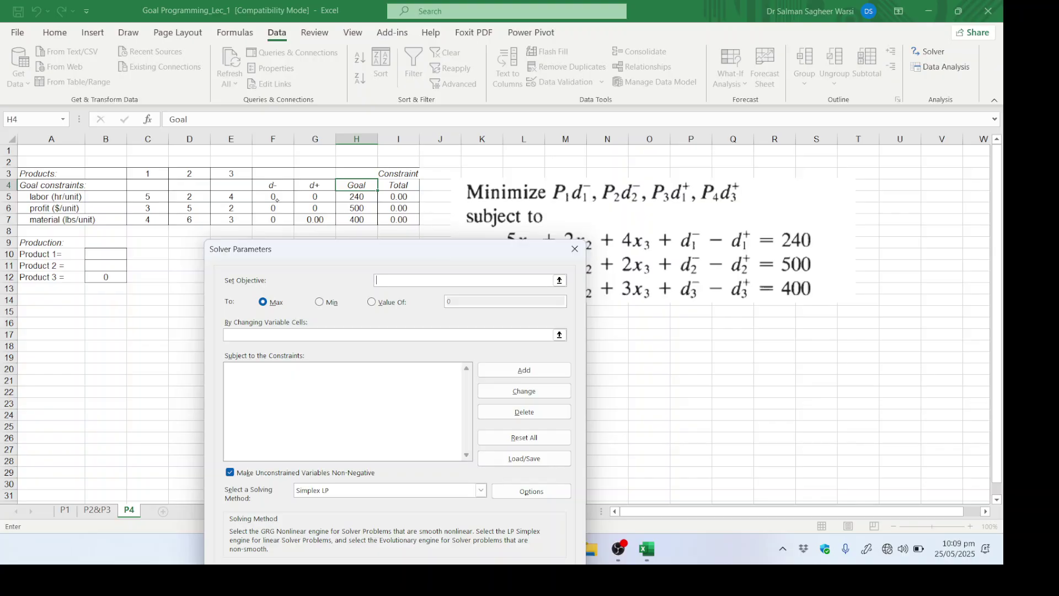
pyautogui.moveTo(720, 206); pyautogui.dragTo(745, 206)
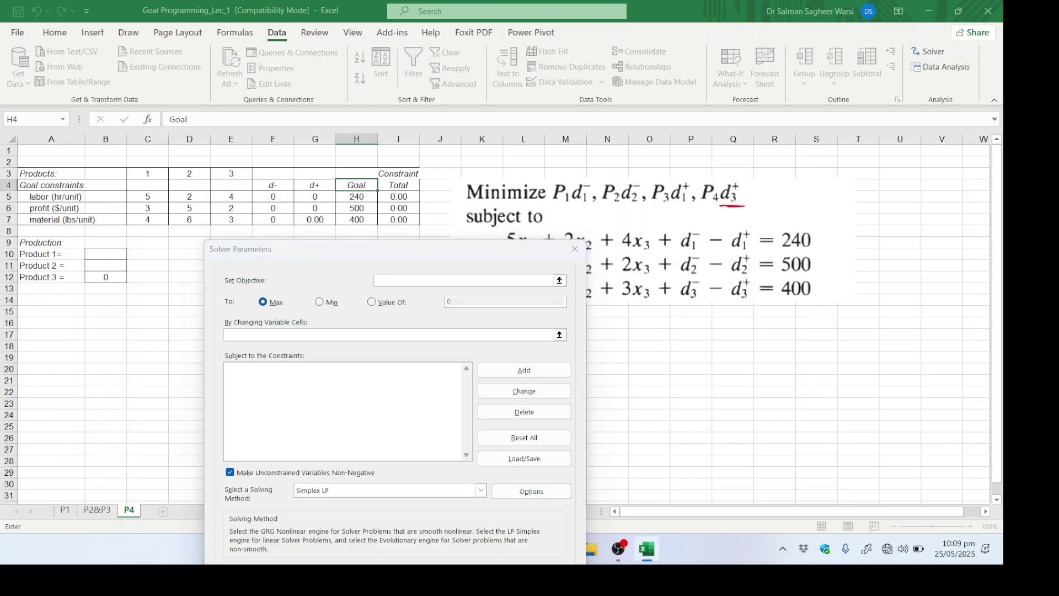
pyautogui.moveTo(302, 255); pyautogui.dragTo(599, 159)
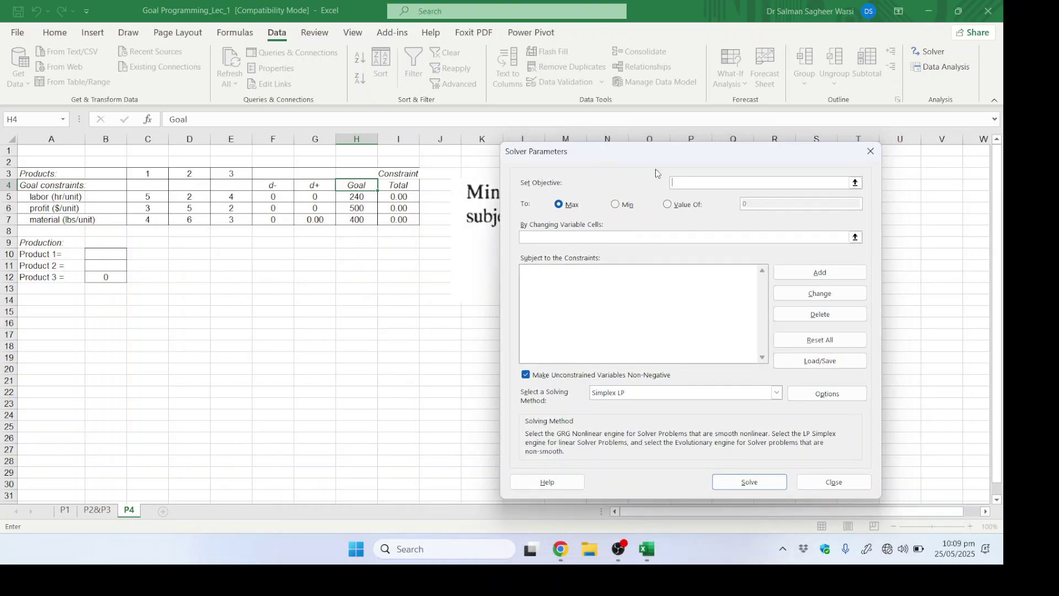
# Step: Set Solver to minimise the material d+ cell G7 by changing the variable cells F5:G7 and B10:B12
pyautogui.click(318, 221)
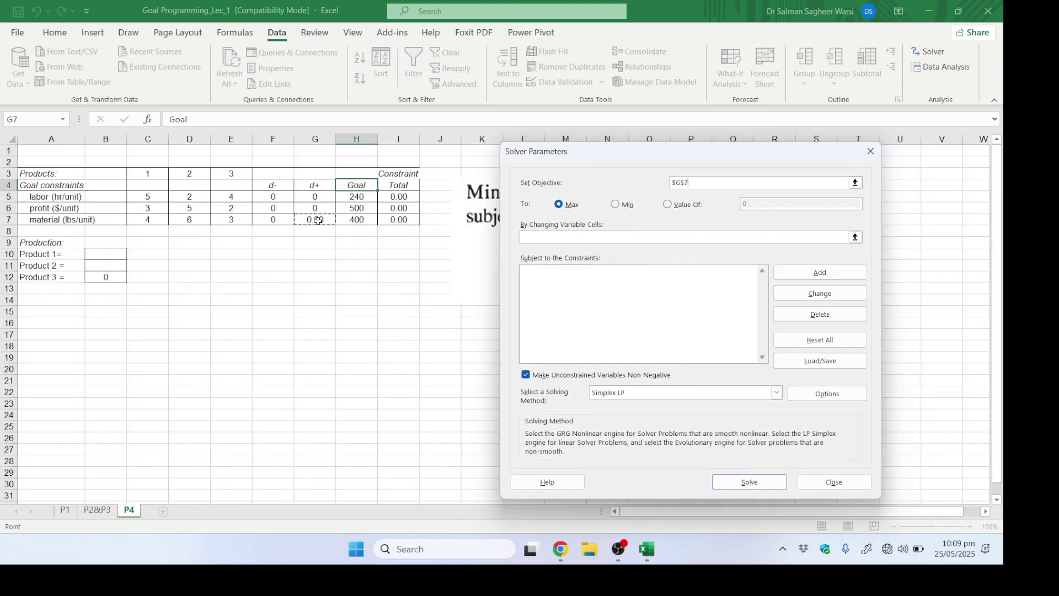
pyautogui.click(615, 204)
pyautogui.click(604, 236)
pyautogui.moveTo(270, 198); pyautogui.dragTo(309, 222)
pyautogui.write(',')
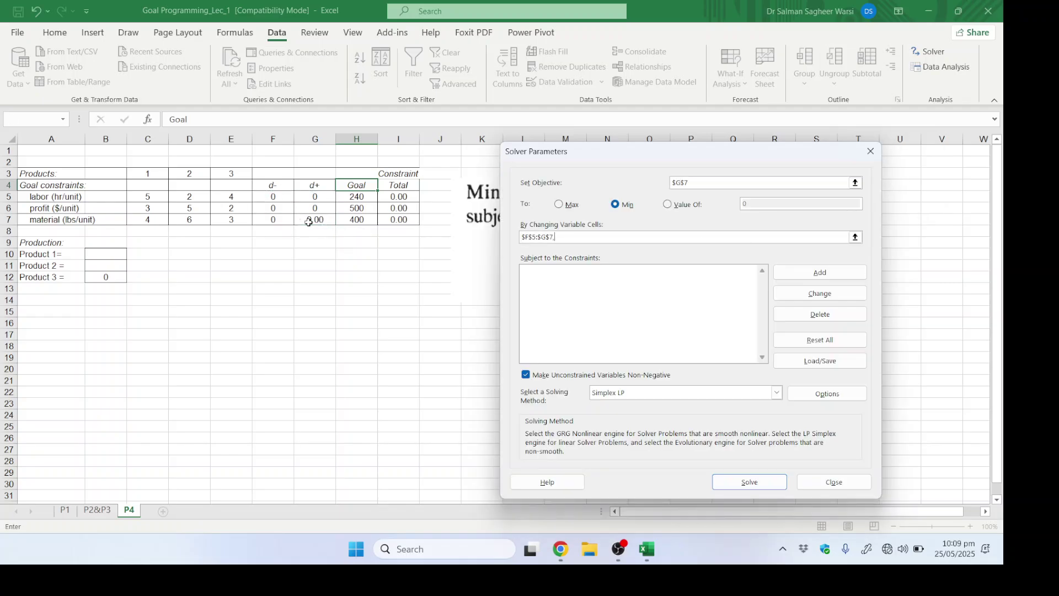
pyautogui.moveTo(99, 253); pyautogui.dragTo(104, 280)
# Step: Add the Solver constraint that the labor d- cell F5 equals 0
pyautogui.click(820, 273)
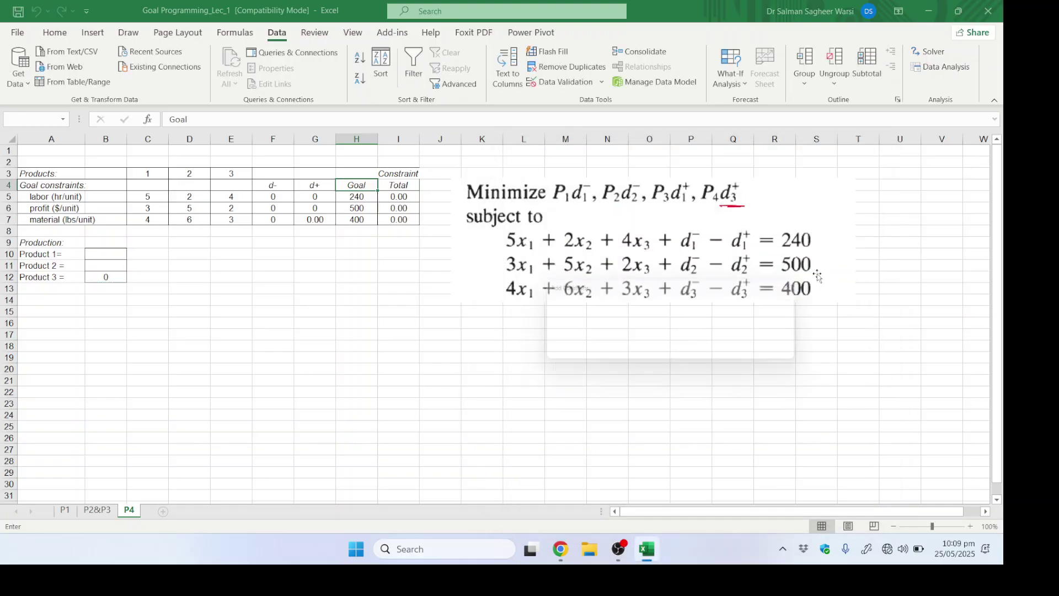
pyautogui.click(262, 212)
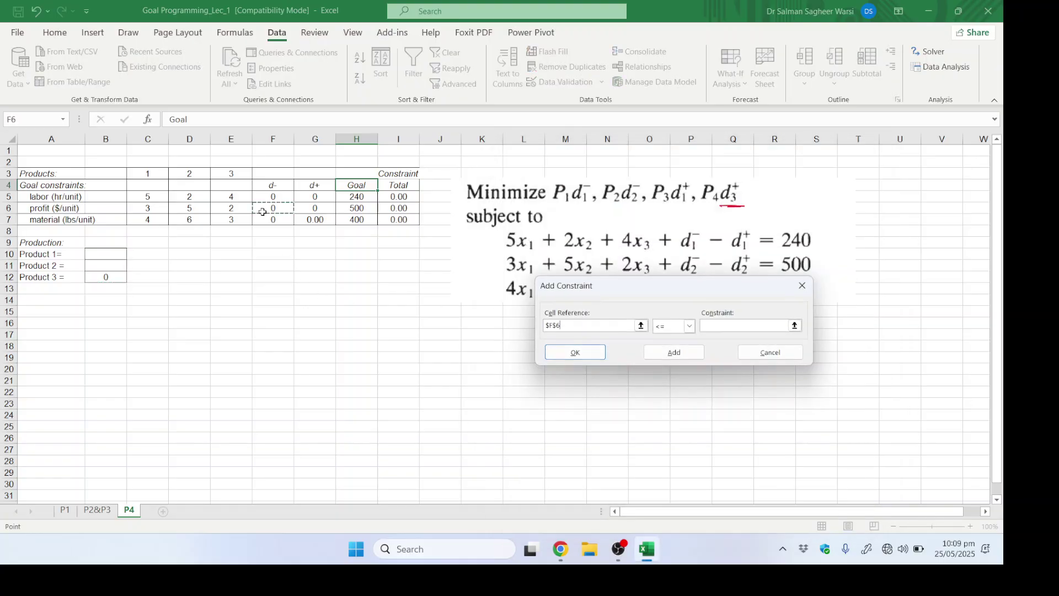
pyautogui.click(274, 196)
pyautogui.click(665, 324)
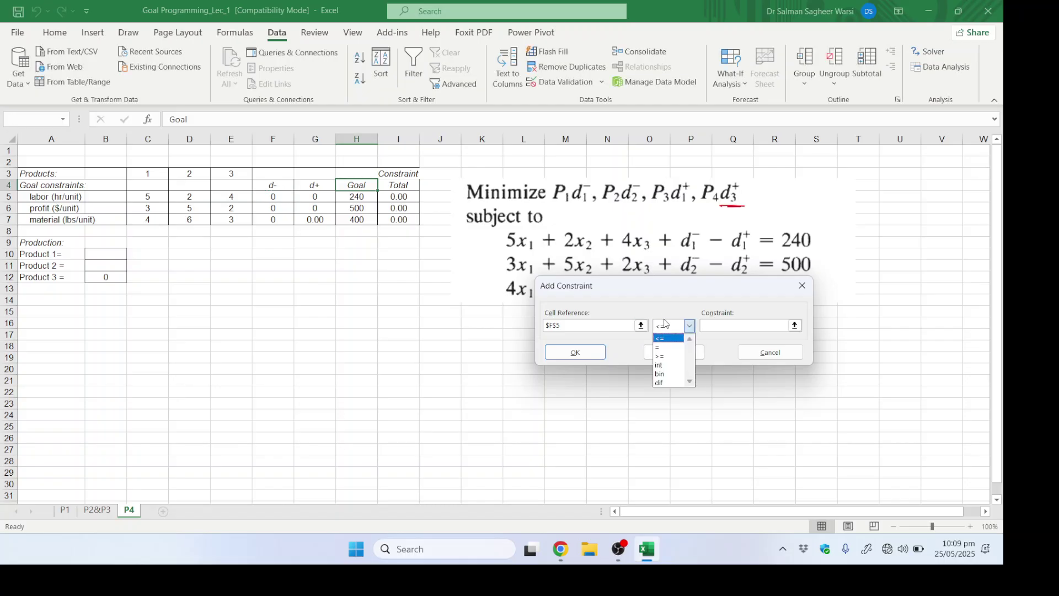
pyautogui.click(667, 347)
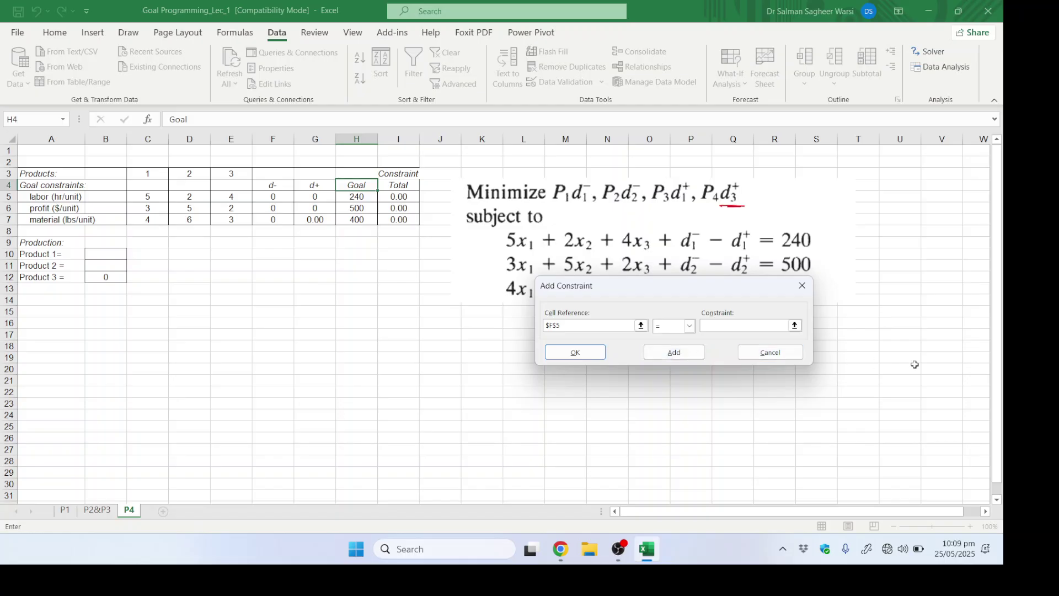
pyautogui.write('0')
pyautogui.click(577, 353)
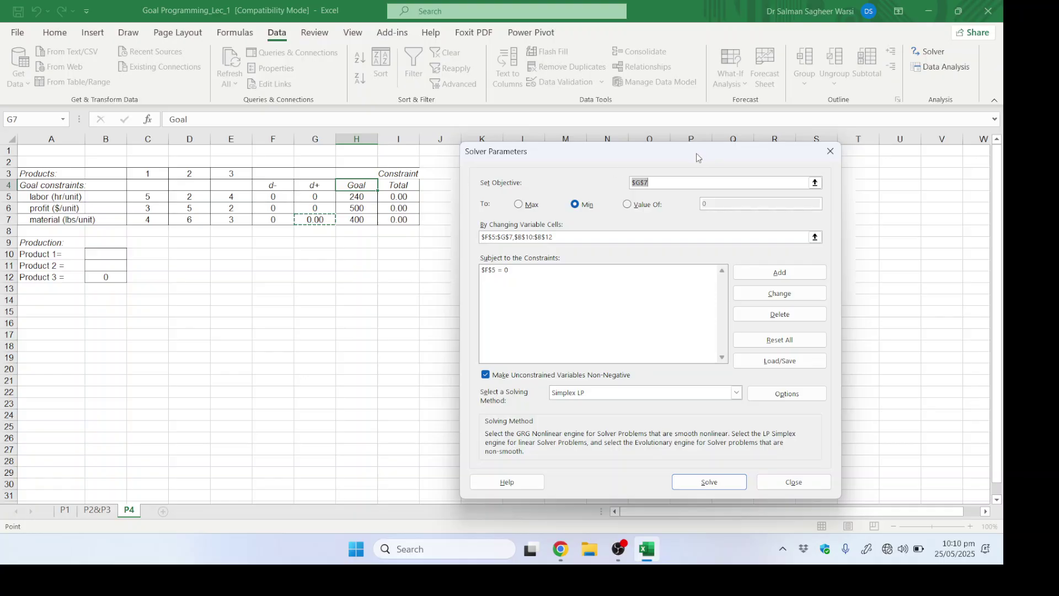
pyautogui.click(273, 209)
pyautogui.press('BackSpace')
pyautogui.press('BackSpace')
pyautogui.click(323, 222)
# Step: Mark the labor and profit d- cells with red arrows and add the Solver constraint F6 = 0
pyautogui.moveTo(244, 196); pyautogui.dragTo(259, 196)
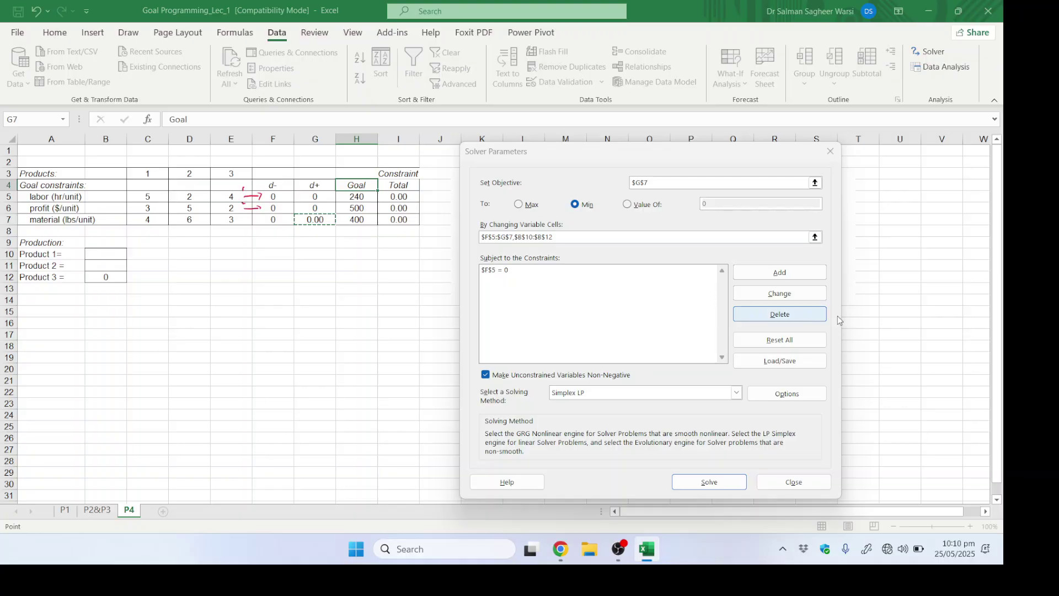
pyautogui.click(773, 273)
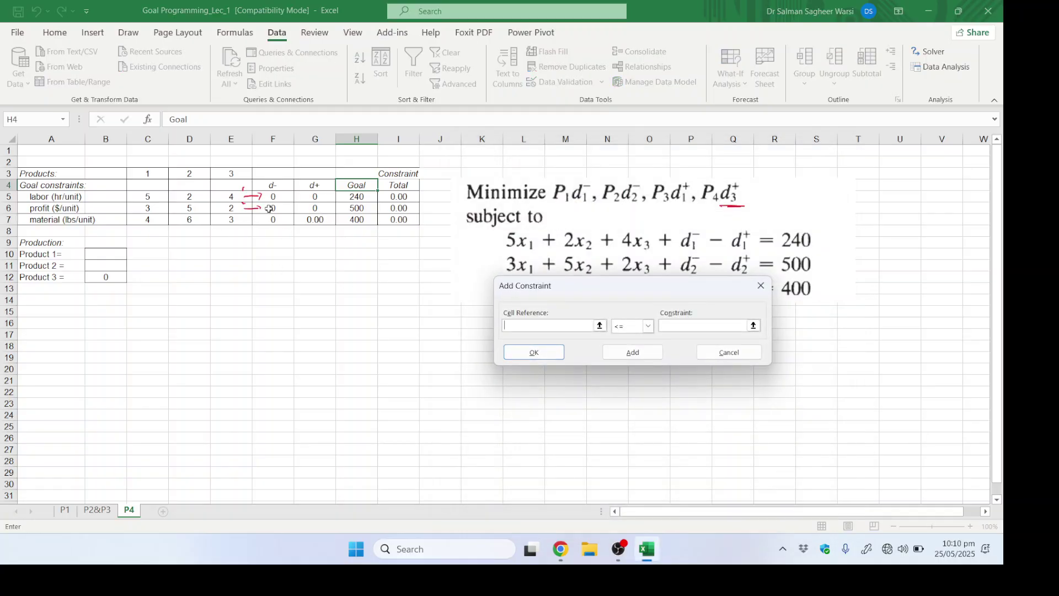
pyautogui.click(267, 208)
pyautogui.click(632, 331)
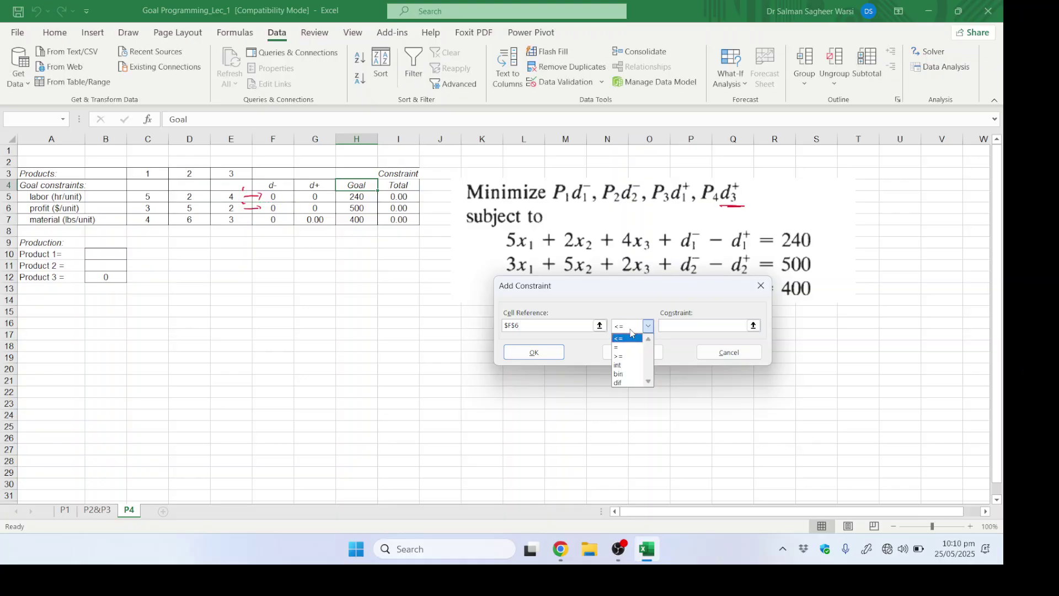
pyautogui.click(631, 347)
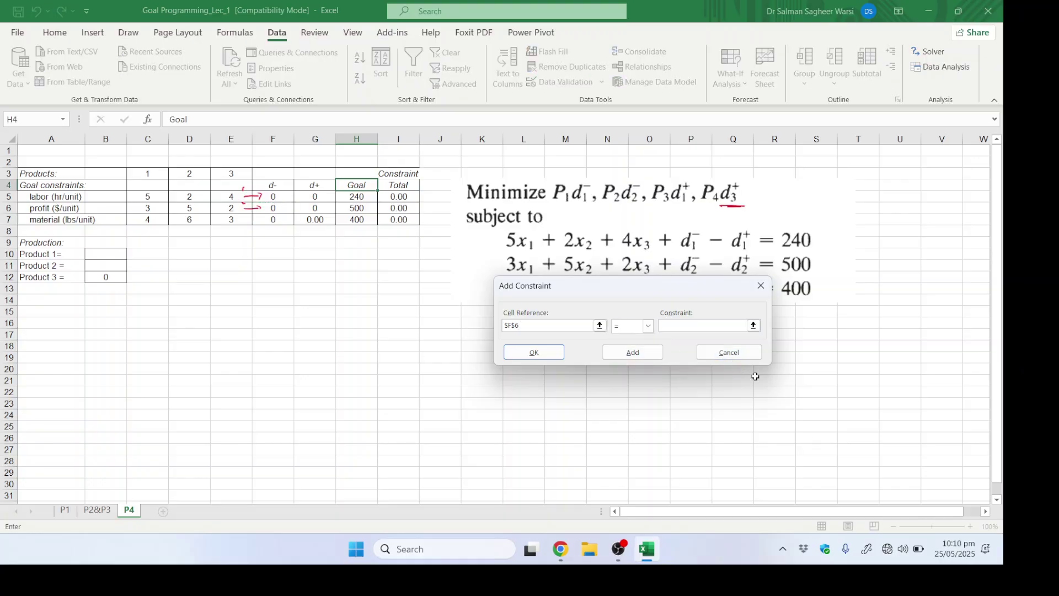
pyautogui.click(533, 353)
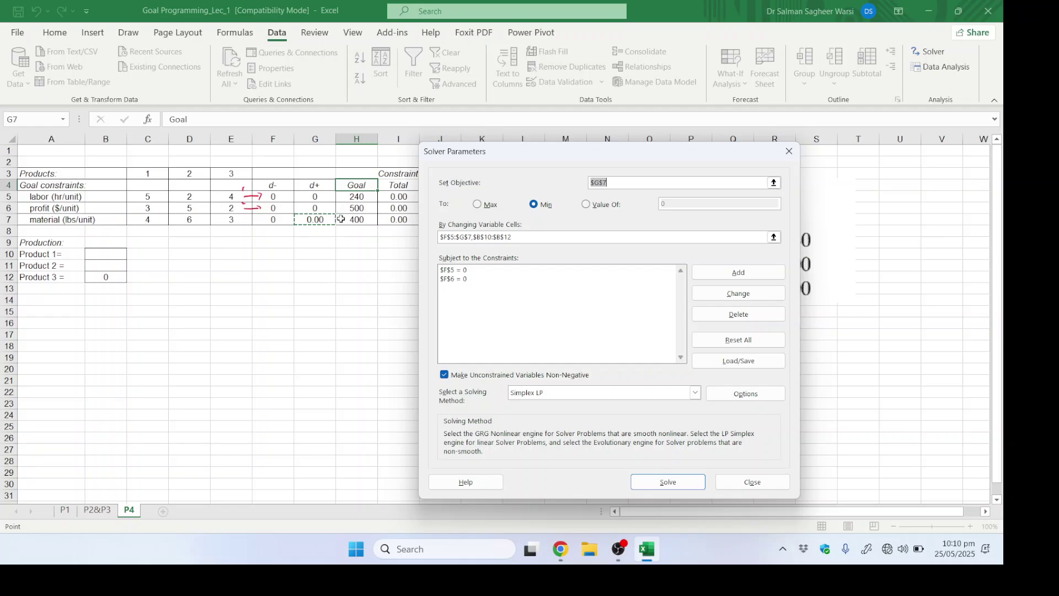
# Step: Add the Solver constraint G5 = 0 and annotate the labor d+ cell with a red arrow and handwritten "d3+"
pyautogui.click(727, 274)
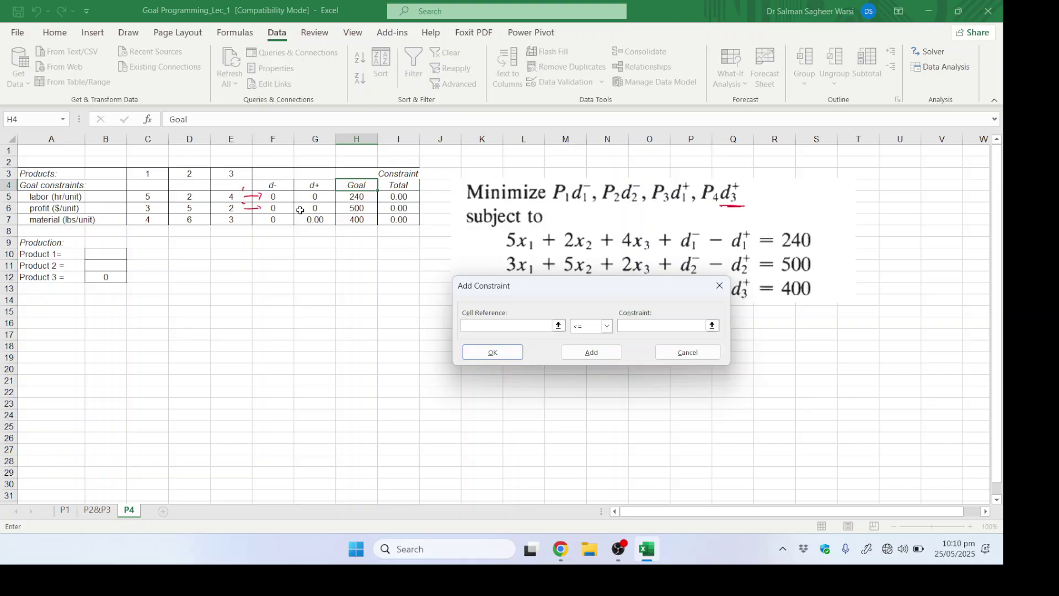
pyautogui.click(312, 197)
pyautogui.click(596, 330)
pyautogui.click(589, 345)
pyautogui.moveTo(311, 170); pyautogui.dragTo(303, 191)
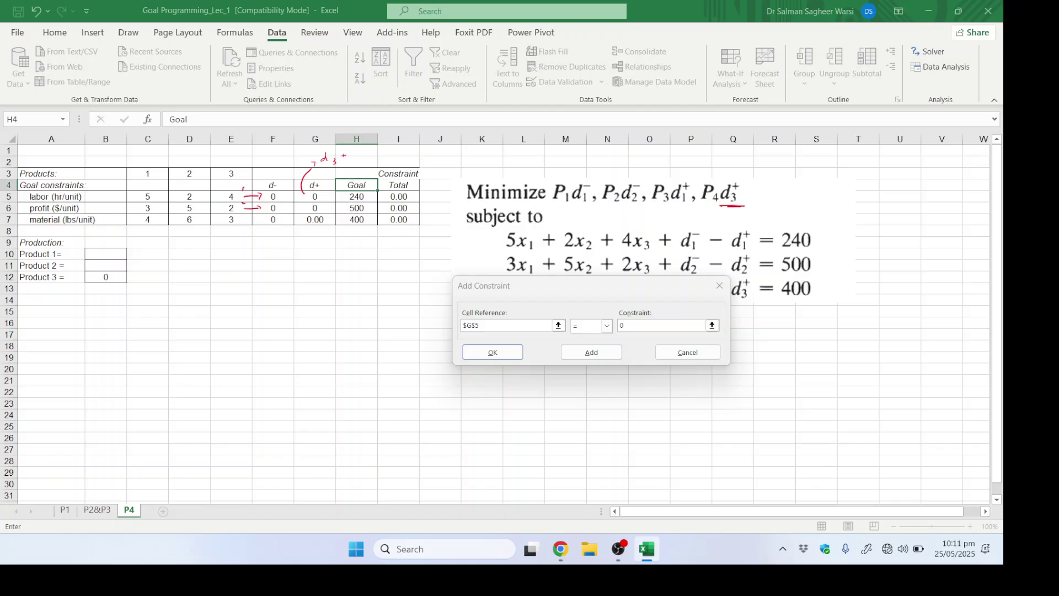
pyautogui.click(496, 356)
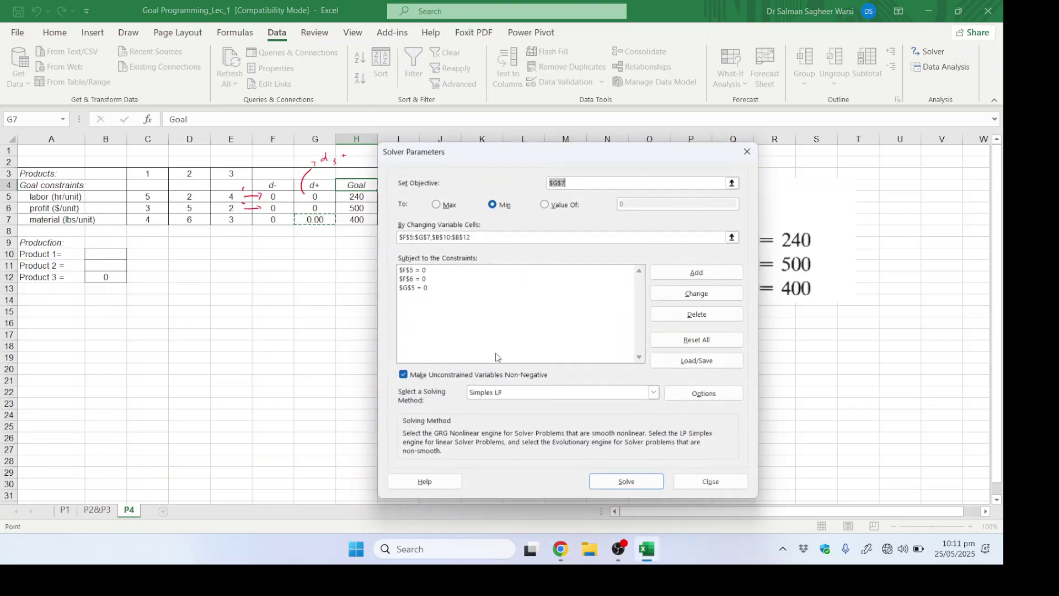
# Step: Add the Solver constraint that the totals I5:I7 equal the goals H5:H7, and solve the model with Simplex LP
pyautogui.click(698, 272)
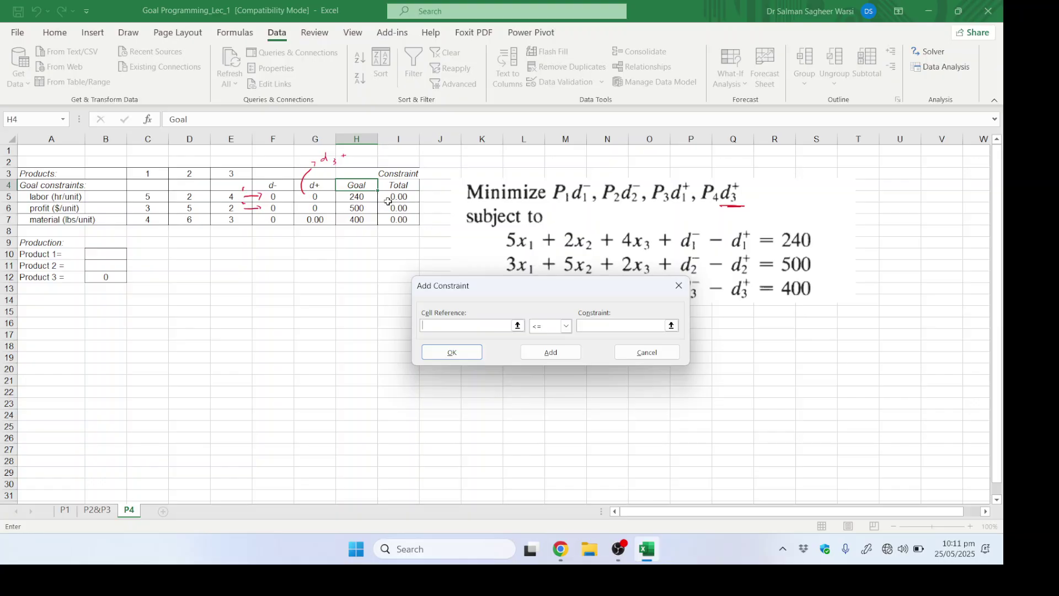
pyautogui.moveTo(389, 199); pyautogui.dragTo(402, 234)
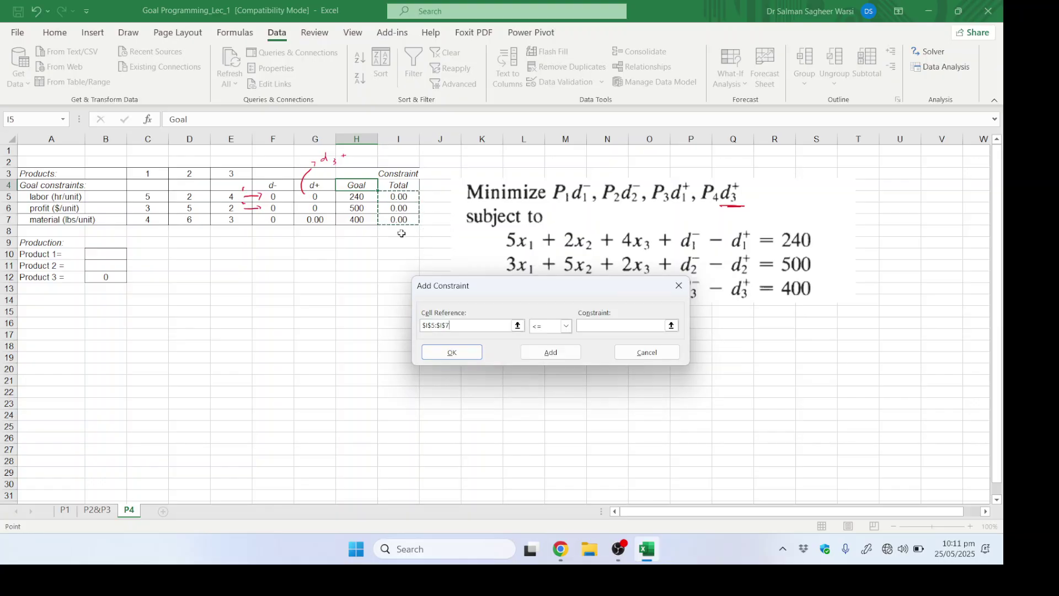
pyautogui.click(543, 326)
pyautogui.click(544, 326)
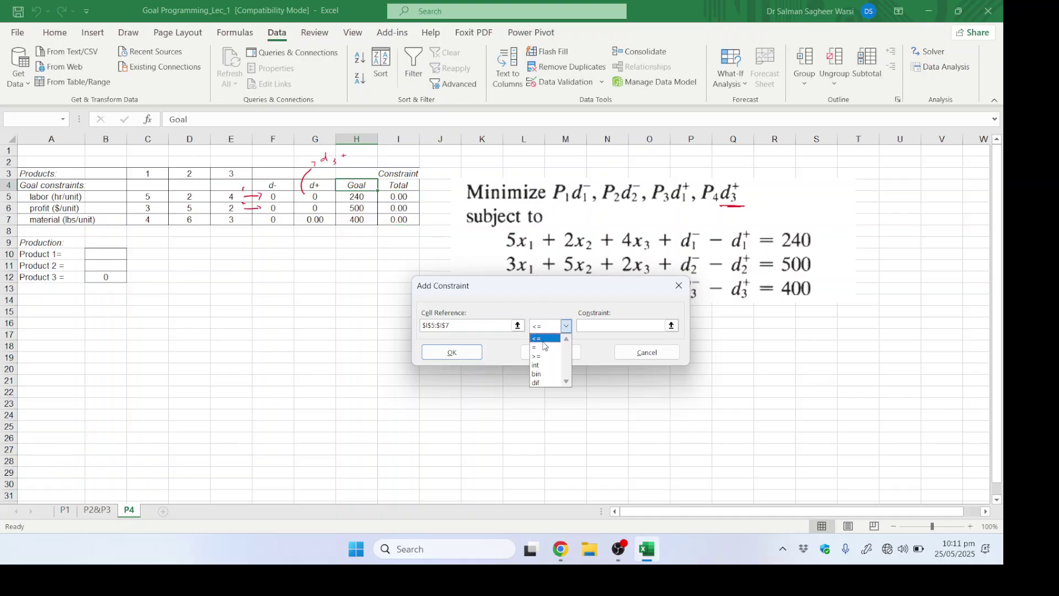
pyautogui.click(543, 341)
pyautogui.moveTo(352, 197); pyautogui.dragTo(355, 218)
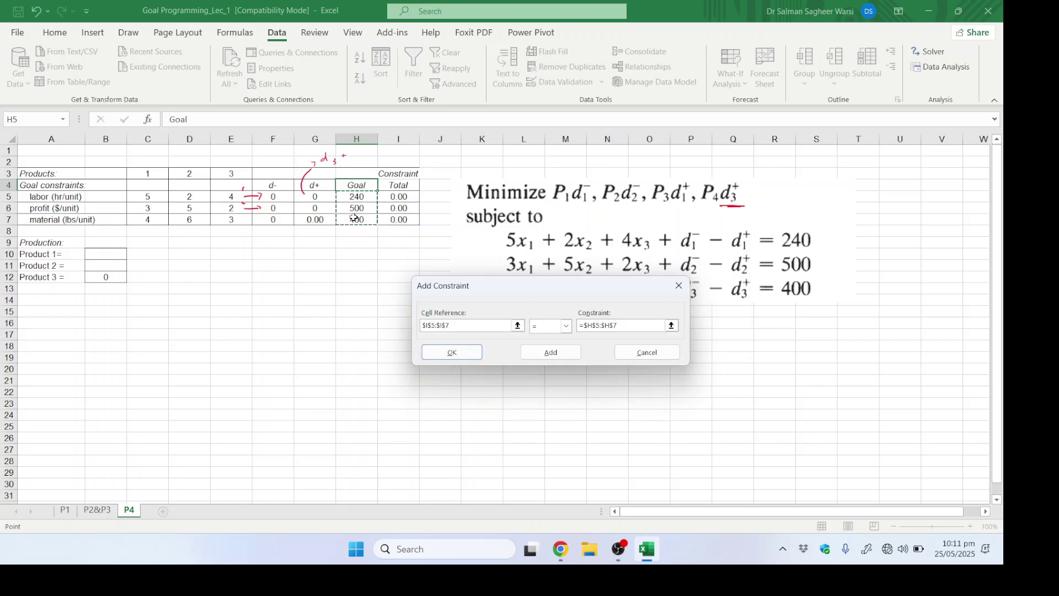
pyautogui.click(448, 353)
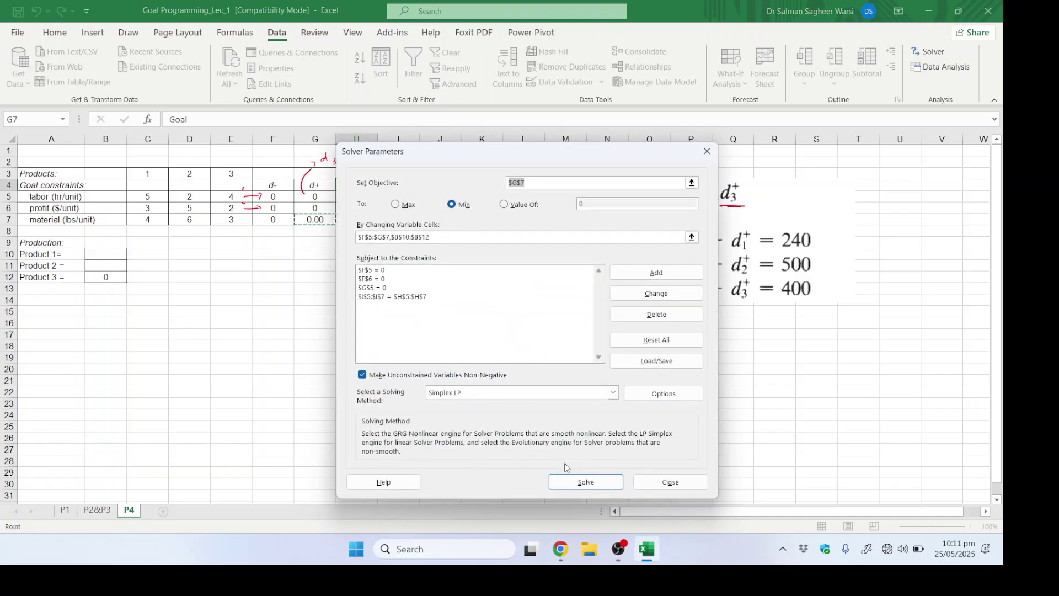
pyautogui.click(584, 482)
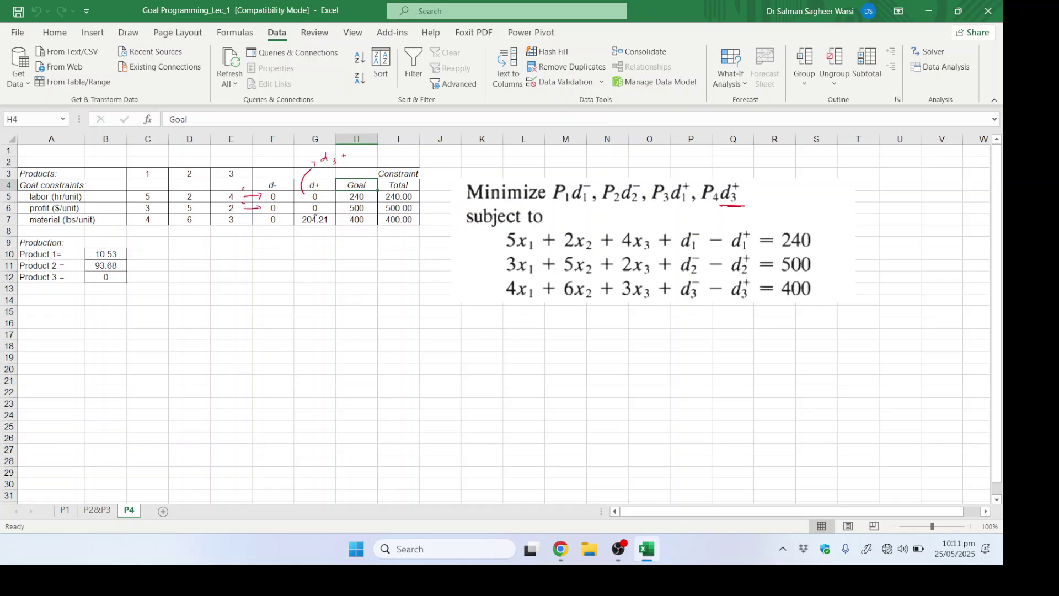
# Step: Circle the material d+ result in red with an arrow to a handwritten "204.2", and tick P1, P2 and P3 in the objective
pyautogui.moveTo(337, 215)
pyautogui.mouseDown()
pyautogui.moveTo(292, 221)
pyautogui.moveTo(337, 225)
pyautogui.moveTo(331, 211)
pyautogui.mouseUp()
pyautogui.moveTo(555, 169); pyautogui.dragTo(697, 161)
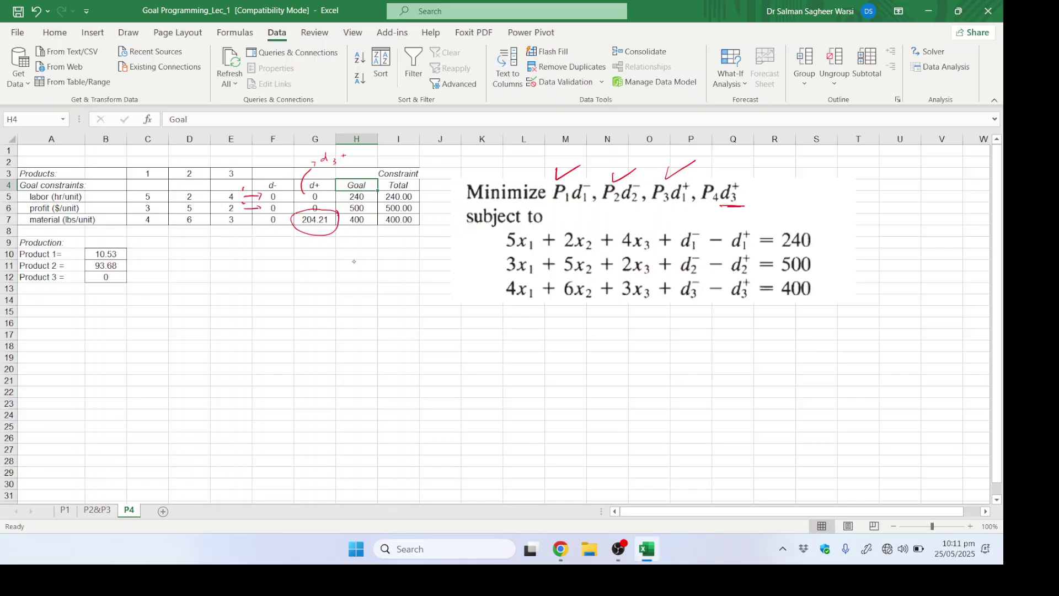
pyautogui.moveTo(314, 236)
pyautogui.mouseDown()
pyautogui.moveTo(322, 275)
pyautogui.moveTo(365, 273)
pyautogui.mouseUp()
# Step: Compare the material d+ result with the one on the P2&P3 worksheet, and return to the P4 worksheet
pyautogui.click(98, 510)
pyautogui.click(303, 358)
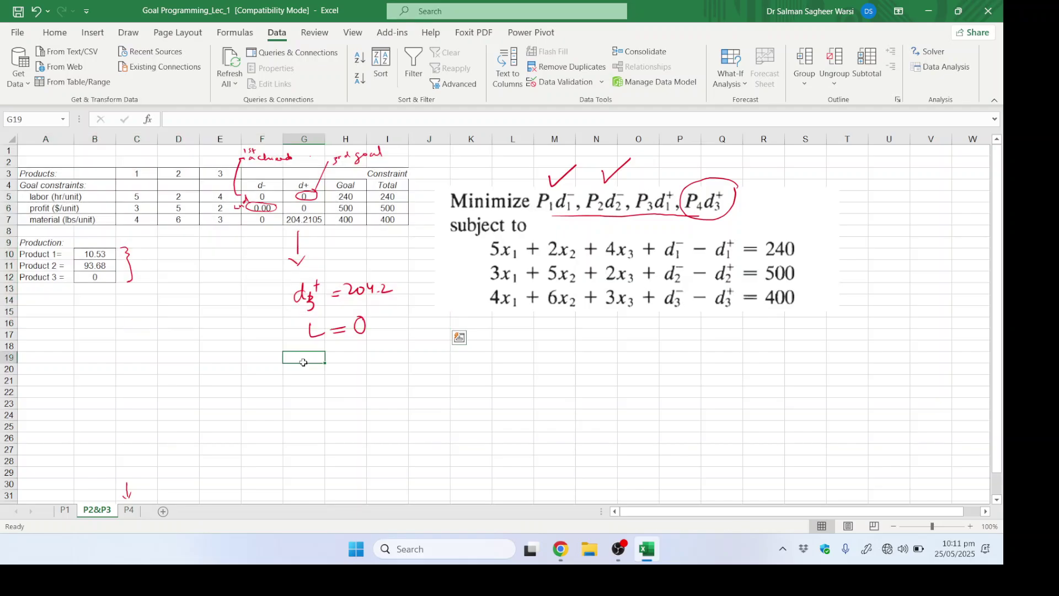
pyautogui.click(128, 511)
pyautogui.click(364, 348)
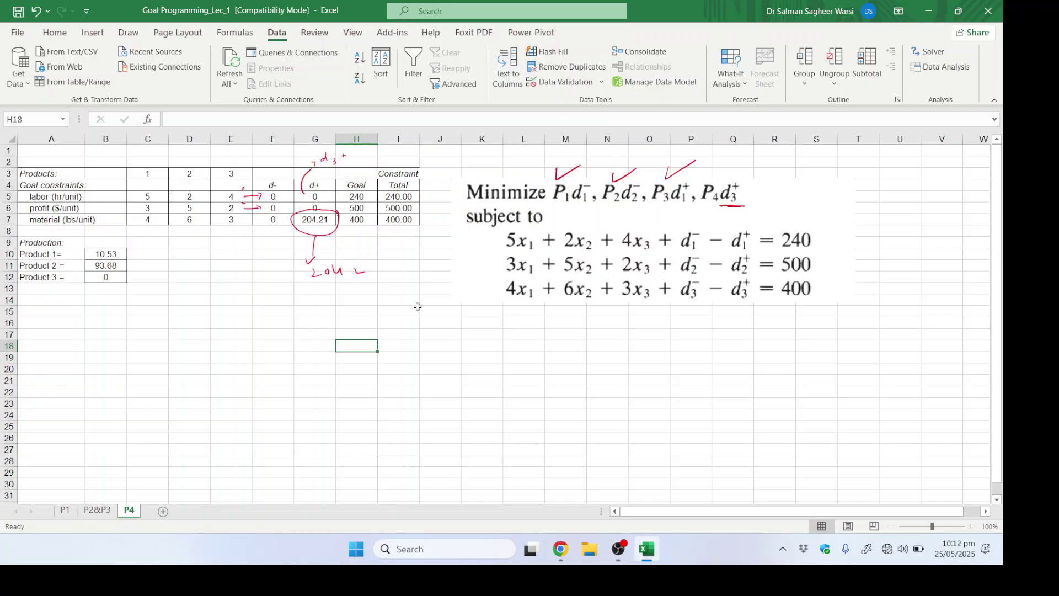
# Step: Handwrite "No Improvement in solution" in red below the P4 model table and underline "solution"
pyautogui.moveTo(221, 326)
pyautogui.mouseDown()
pyautogui.moveTo(232, 307)
pyautogui.moveTo(313, 310)
pyautogui.moveTo(363, 299)
pyautogui.moveTo(376, 284)
pyautogui.mouseUp()
pyautogui.moveTo(369, 288); pyautogui.dragTo(419, 286)
pyautogui.moveTo(278, 362); pyautogui.dragTo(266, 376)
pyautogui.moveTo(282, 364); pyautogui.dragTo(384, 342)
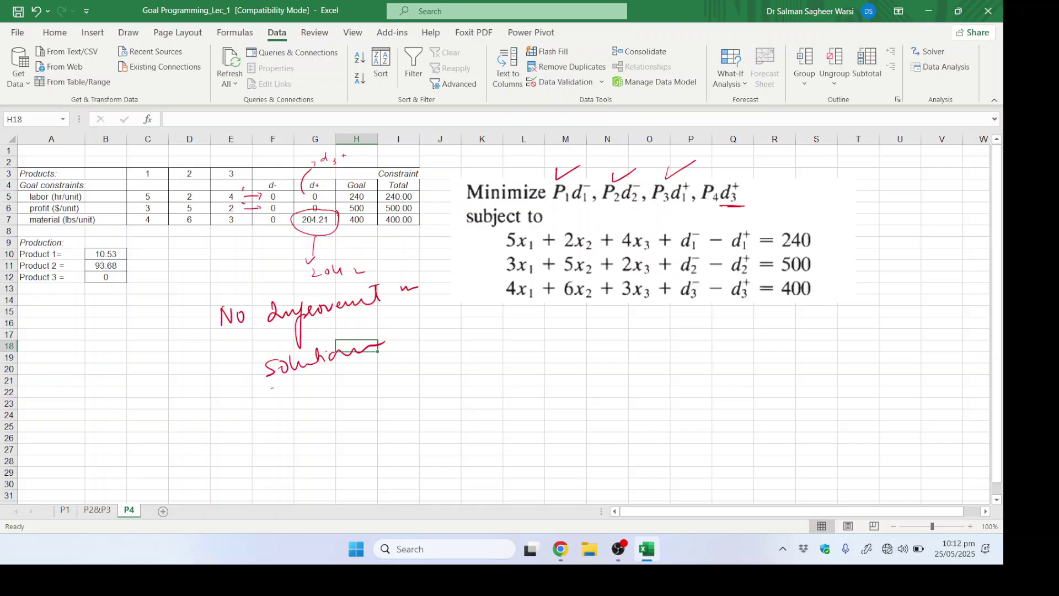
pyautogui.moveTo(272, 389); pyautogui.dragTo(380, 358)
# Step: Tick and bracket the Product 1 and Product 2 quantities in red, and underline d1-, d2- and d1+ in the objective formula
pyautogui.moveTo(135, 249)
pyautogui.mouseDown()
pyautogui.moveTo(160, 241)
pyautogui.moveTo(170, 256)
pyautogui.mouseUp()
pyautogui.moveTo(175, 240); pyautogui.dragTo(174, 274)
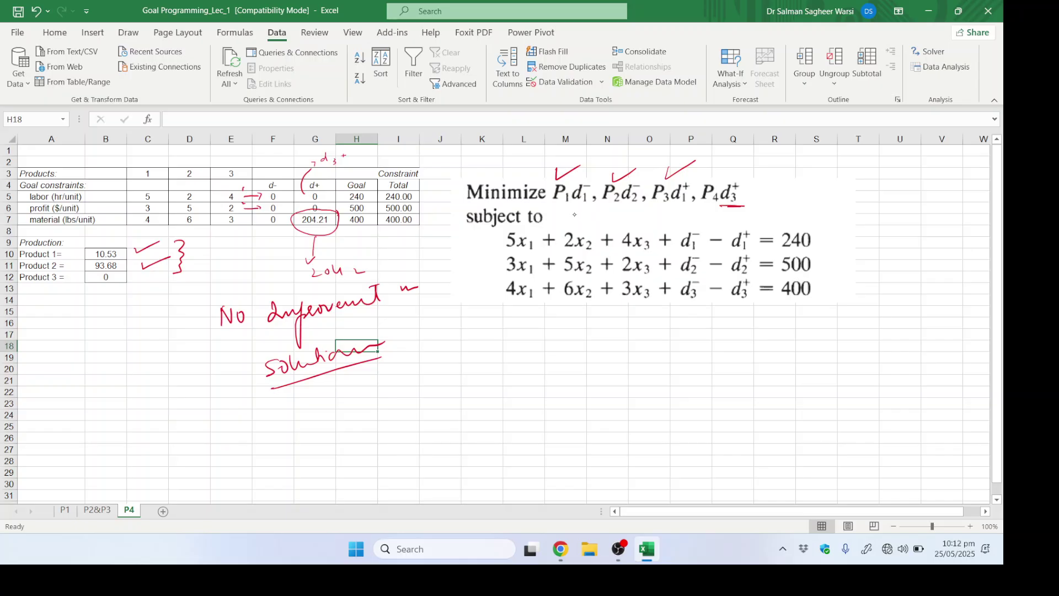
pyautogui.moveTo(577, 211); pyautogui.dragTo(591, 214)
pyautogui.moveTo(620, 210); pyautogui.dragTo(689, 211)
pyautogui.click(582, 432)
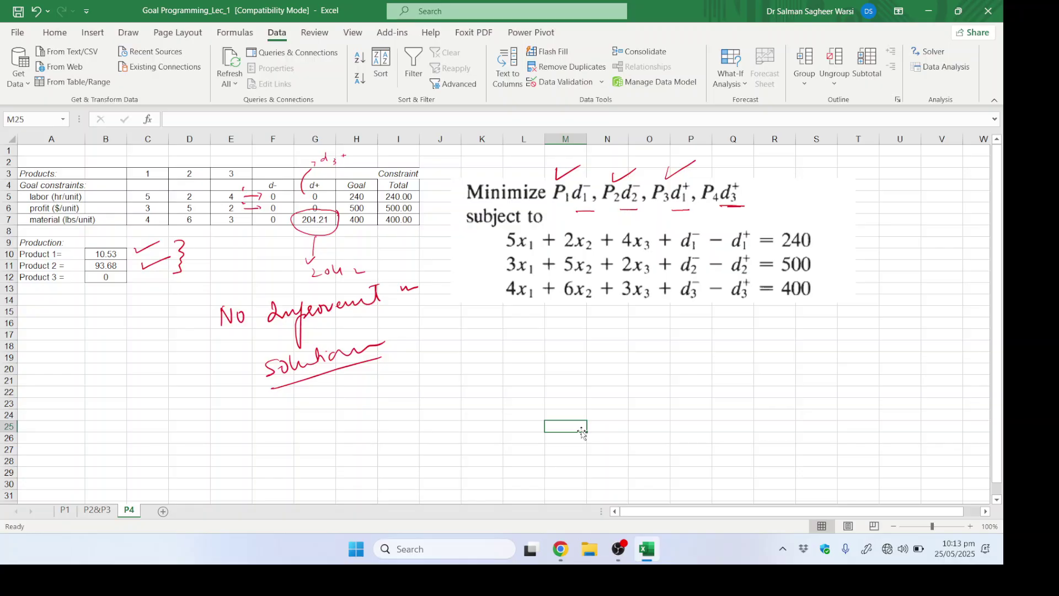
pyautogui.click(557, 373)
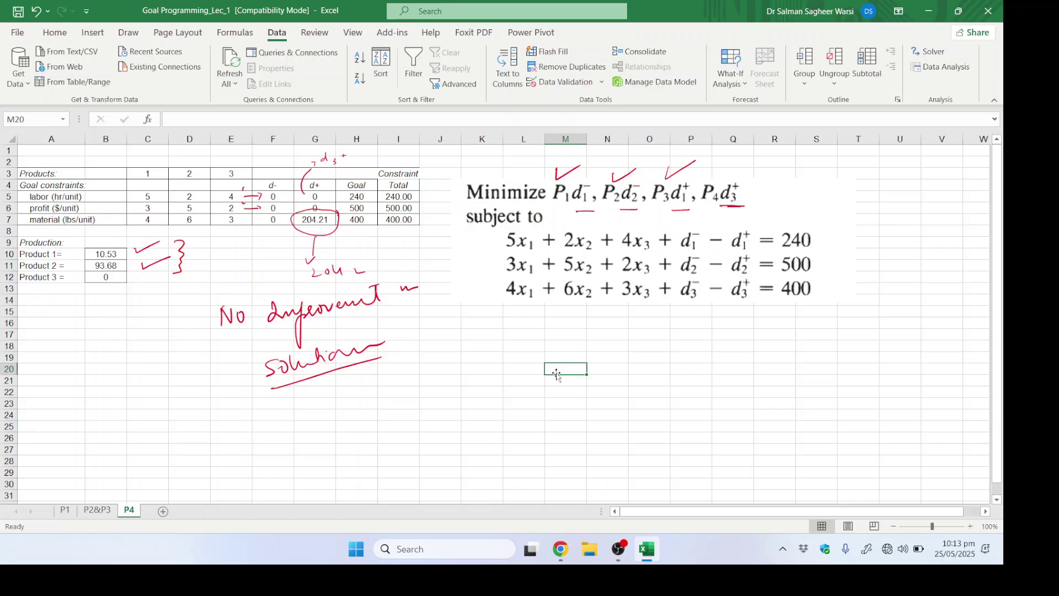